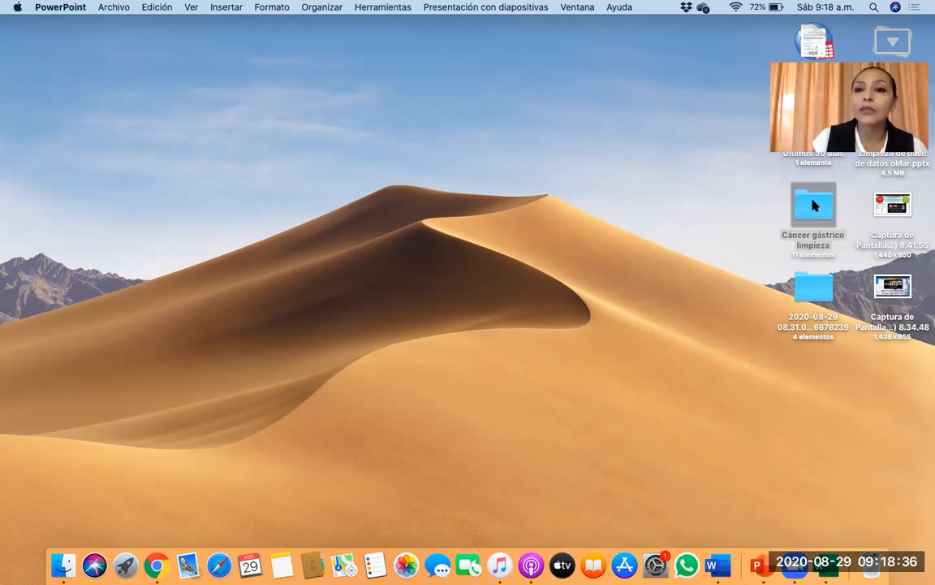
# Open the desktop folder Cáncer gástrico limpieza and expand its window to full screen
pyautogui.click(815, 207)
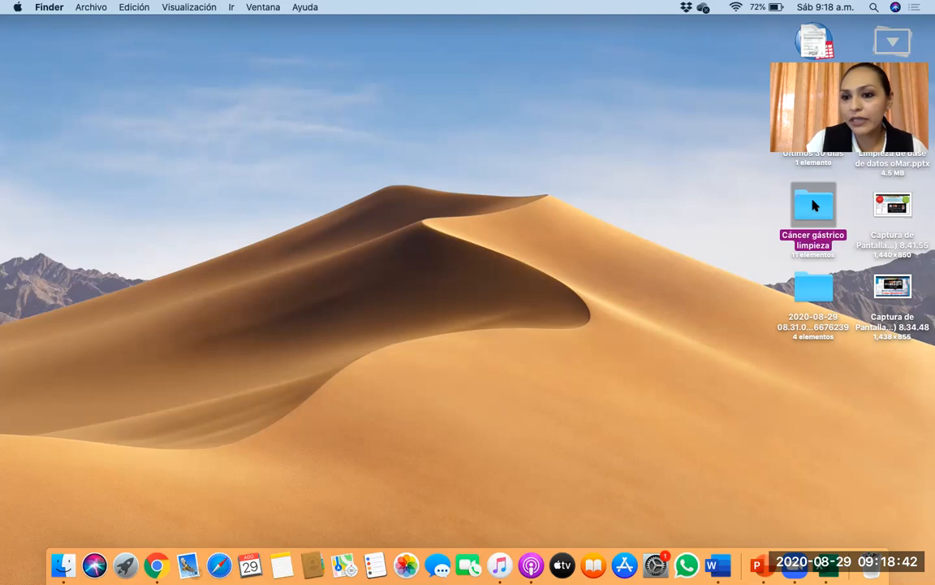
pyautogui.doubleClick(815, 206)
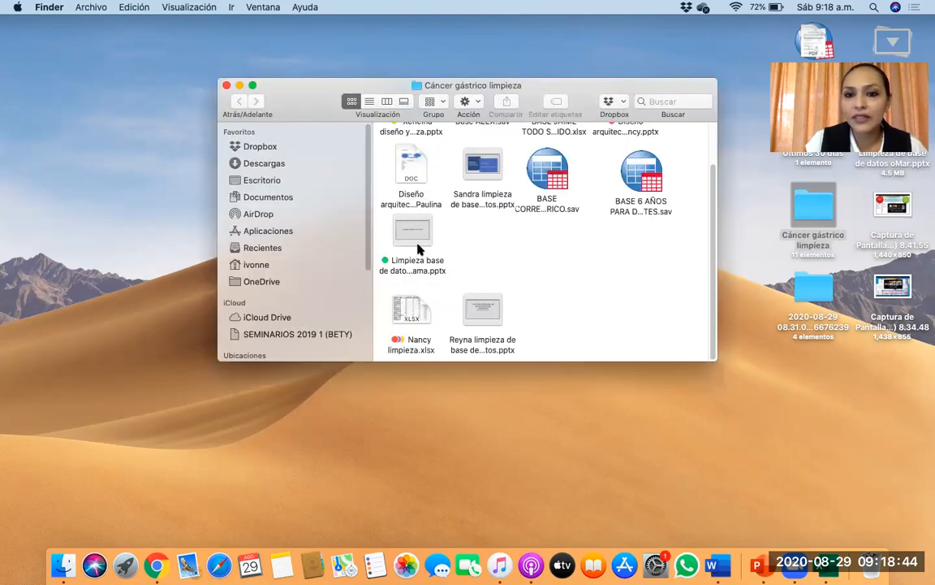
pyautogui.scroll(2, 471, 262)
pyautogui.scroll(-2, 471, 263)
pyautogui.scroll(2, 467, 261)
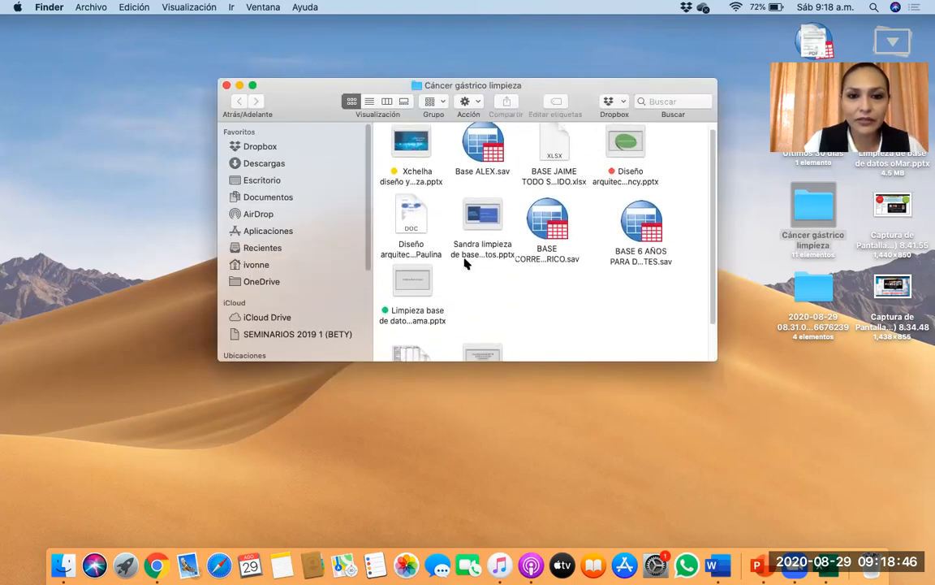
pyautogui.click(252, 85)
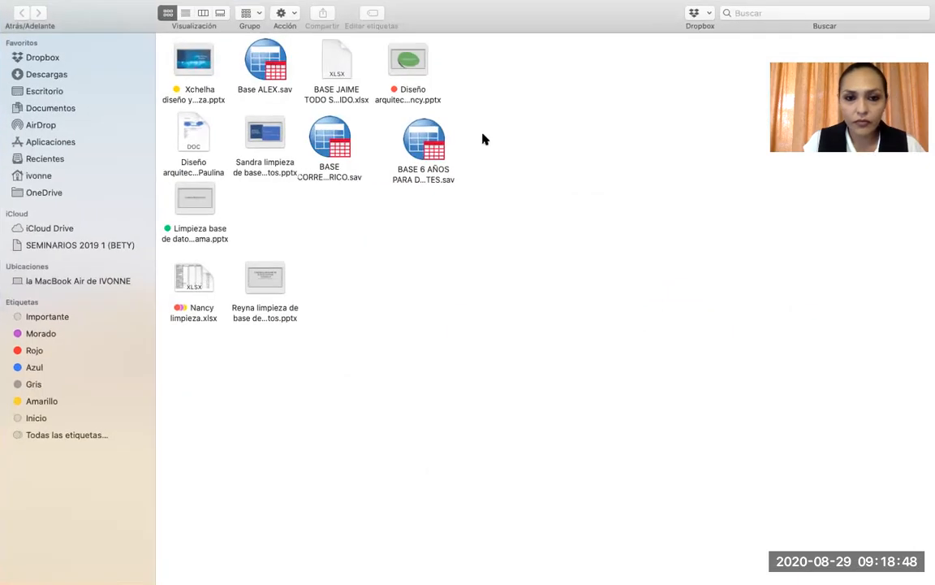
# Open the dataset BASE CORREGIDA CA. GASTRICO.sav from the folder in SPSS Statistics
pyautogui.click(330, 148)
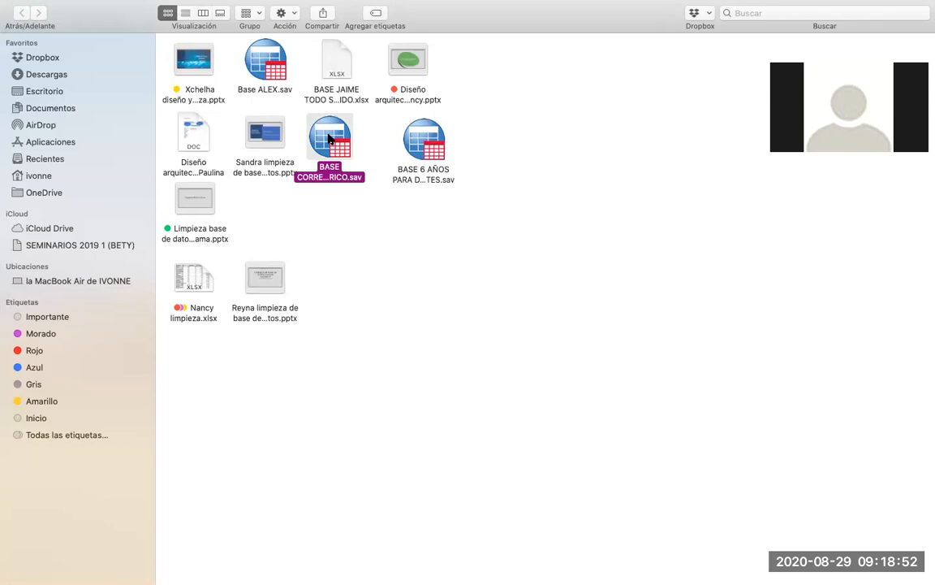
pyautogui.doubleClick(331, 139)
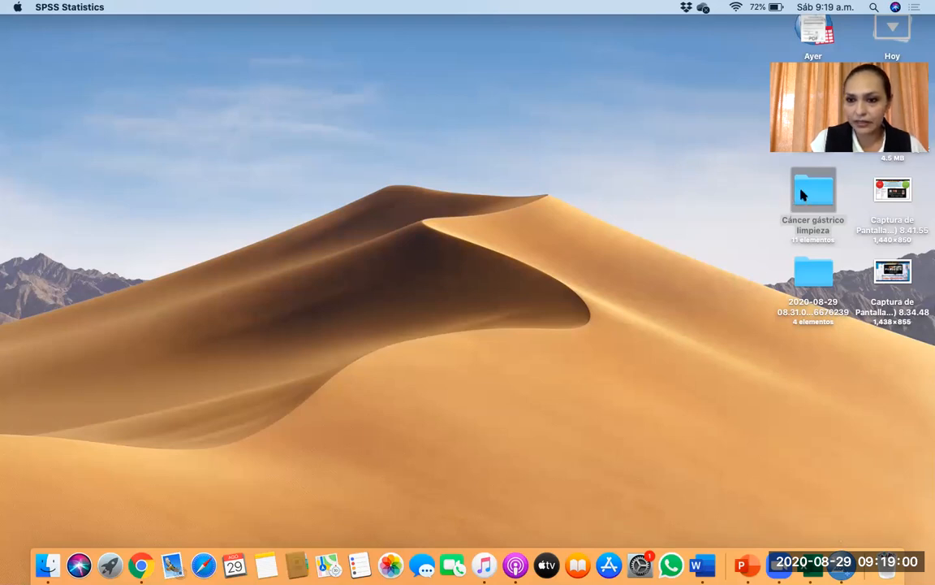
pyautogui.click(810, 216)
pyautogui.doubleClick(810, 216)
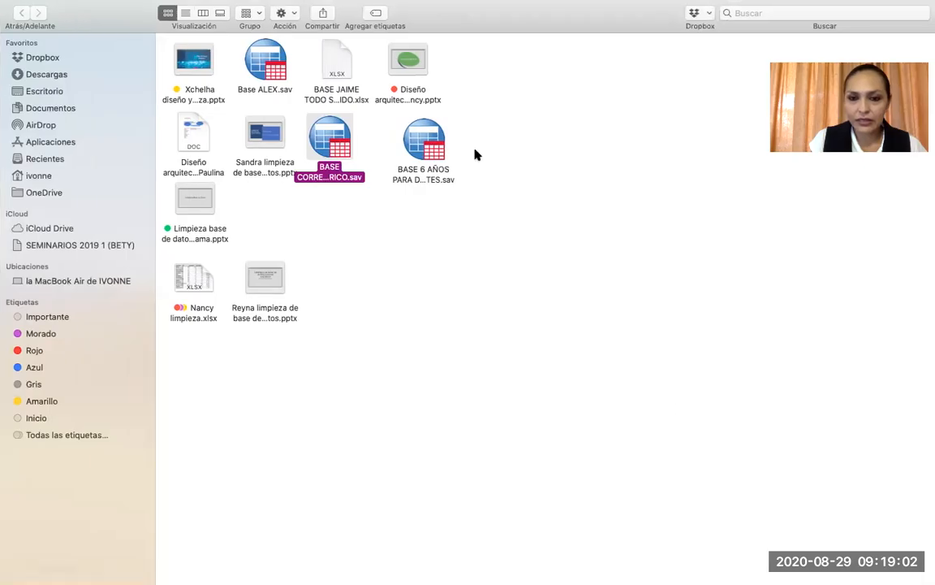
pyautogui.click(8, 21)
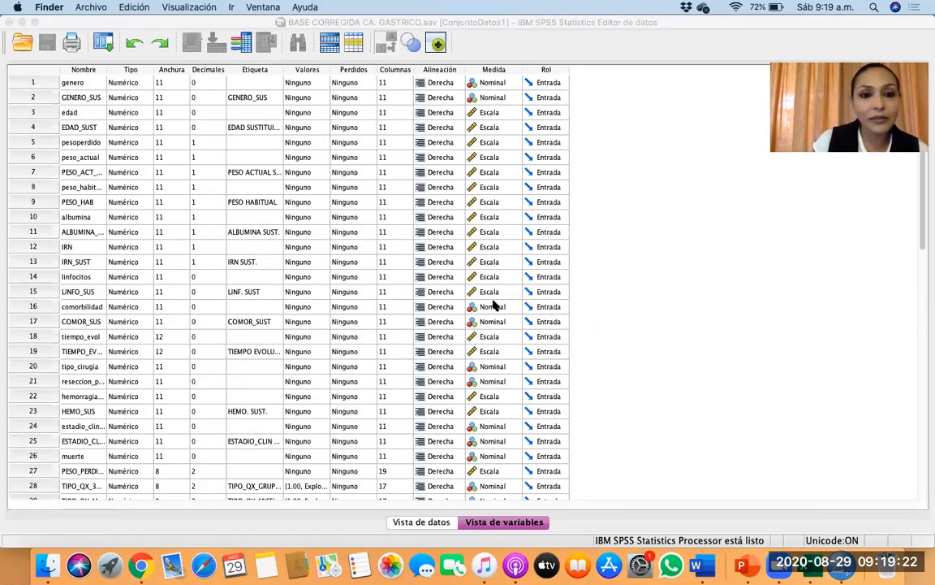
# Display the dataset's case values instead of its variable definitions and dismiss the error message
pyautogui.scroll(-1, 471, 341)
pyautogui.click(428, 524)
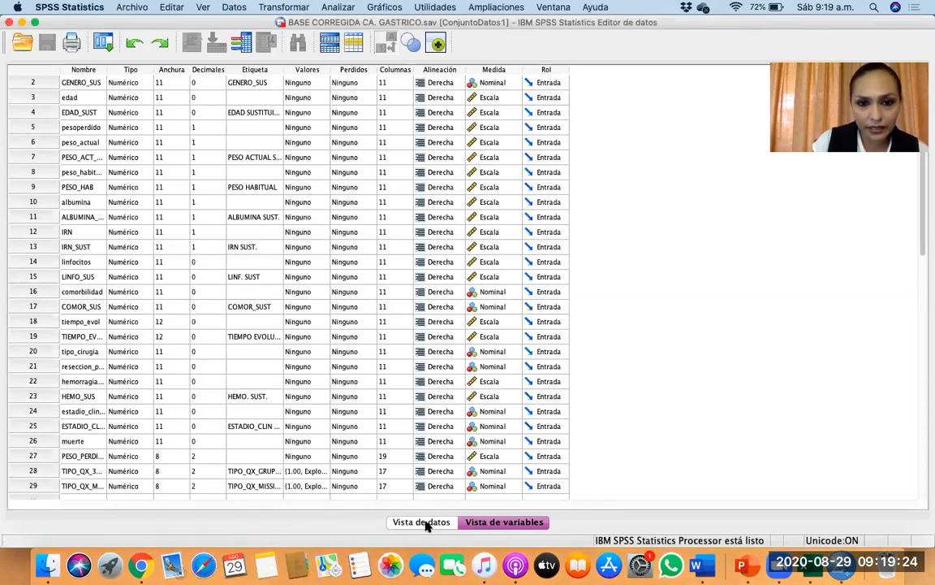
pyautogui.click(427, 523)
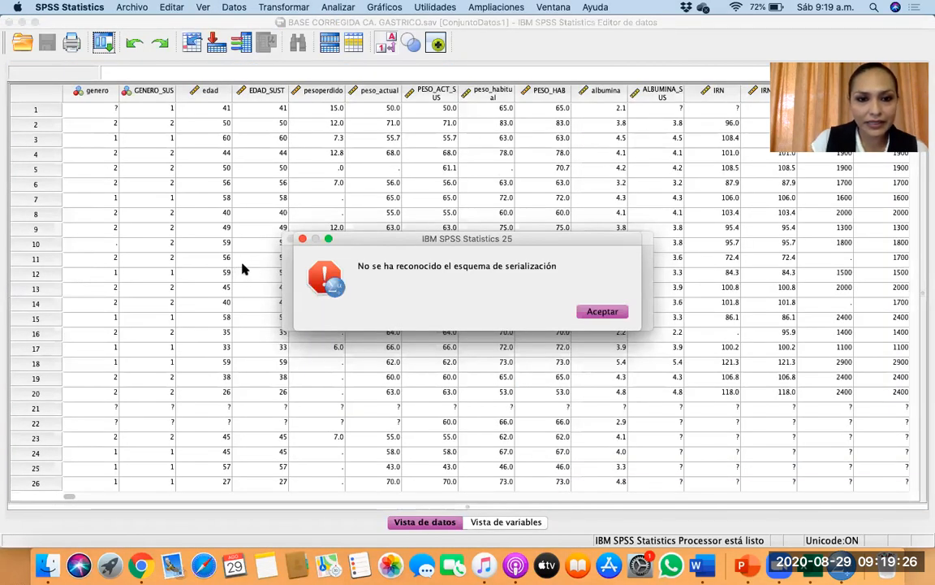
pyautogui.click(610, 313)
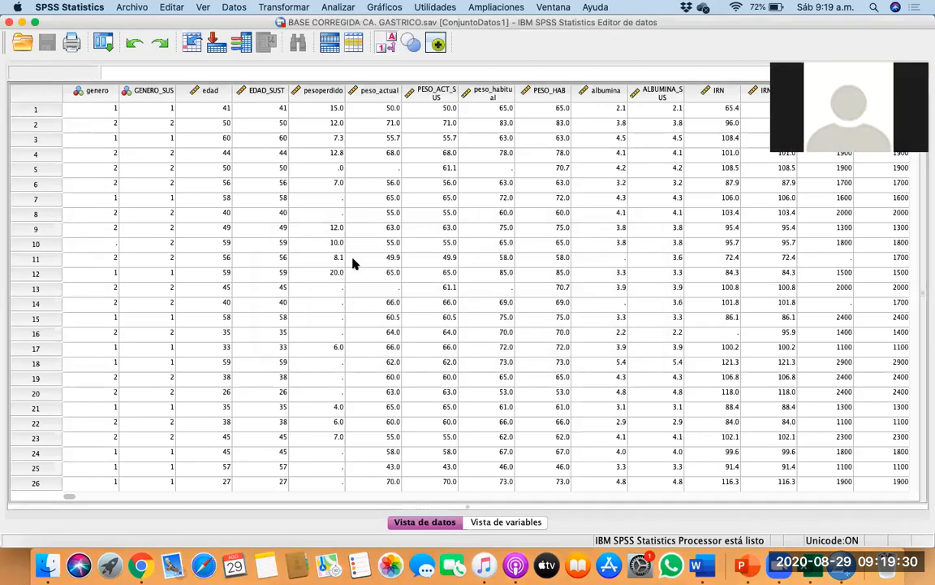
pyautogui.hscroll(2, 355, 261)
pyautogui.hscroll(-2, 355, 261)
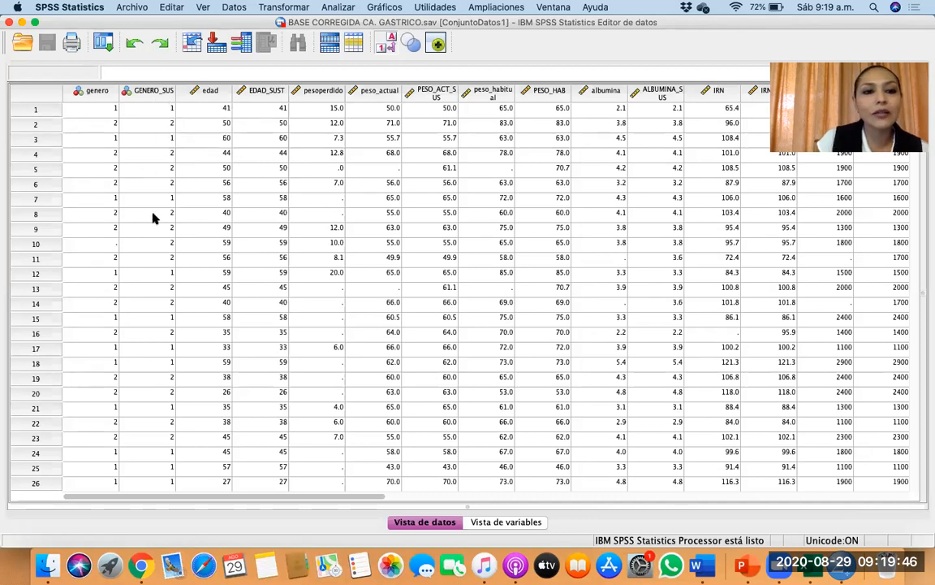
# Sort the cases in ascending order by genero and select the EDAD_SUST value in row 4
pyautogui.rightClick(86, 90)
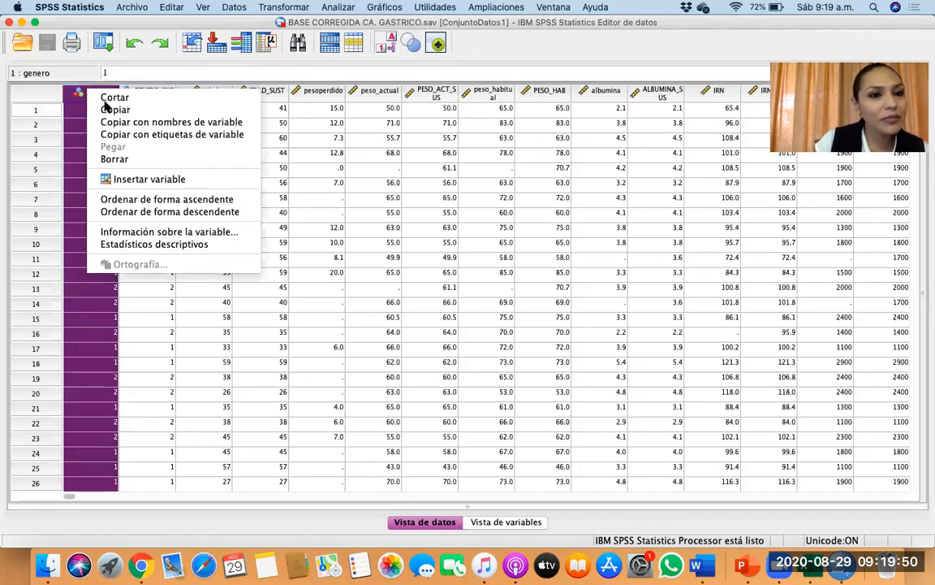
pyautogui.click(184, 199)
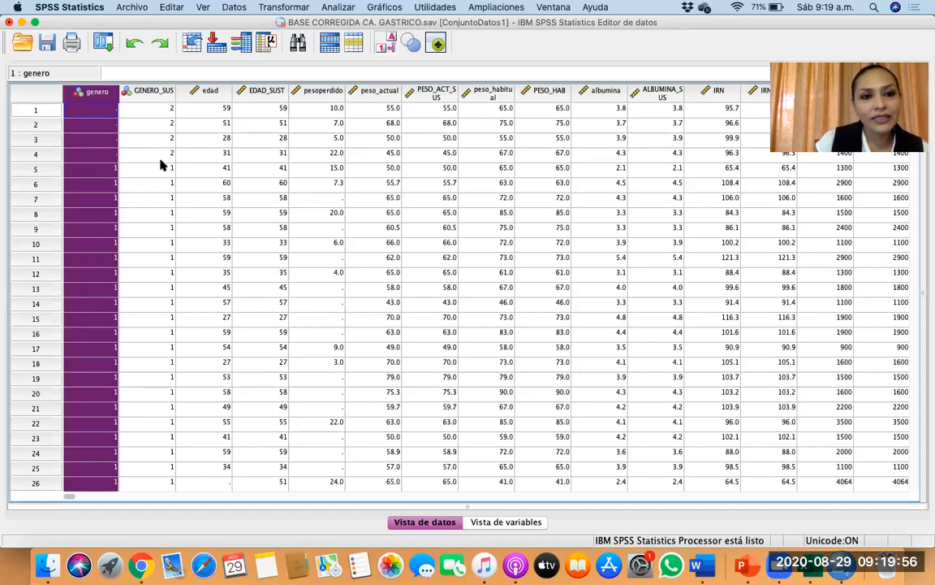
pyautogui.click(268, 152)
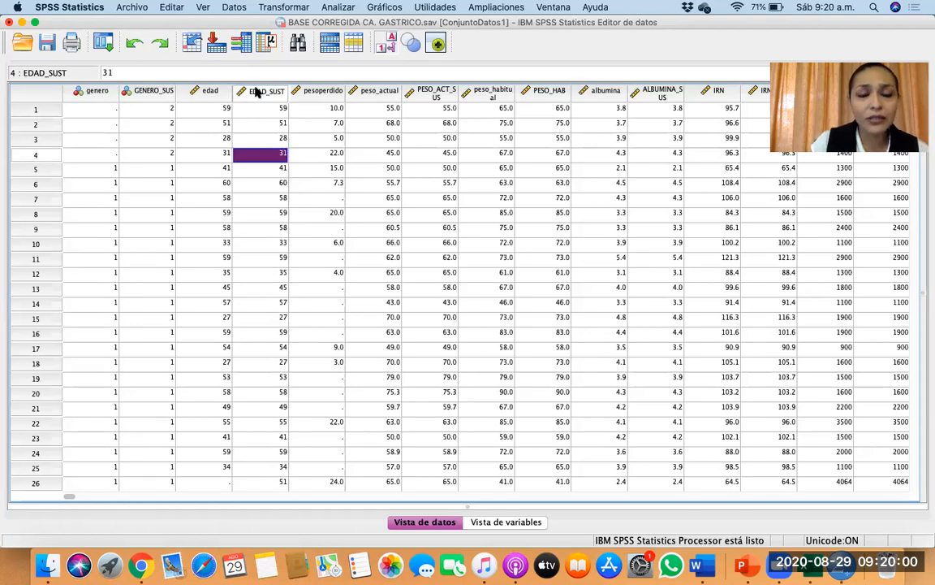
# Examine the original and substituted variable columns from edad through TIPO_QX_MISSING
pyautogui.click(207, 92)
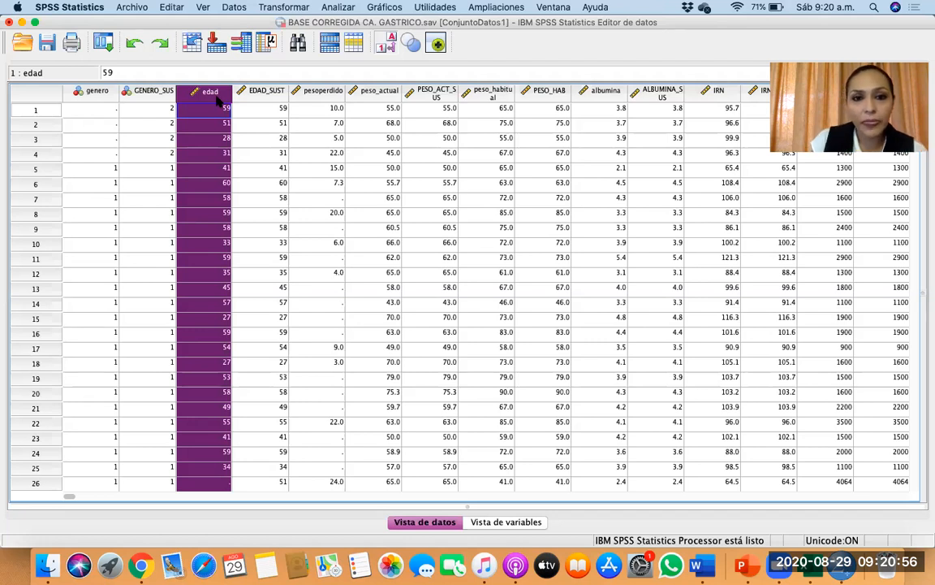
pyautogui.hscroll(2, 217, 97)
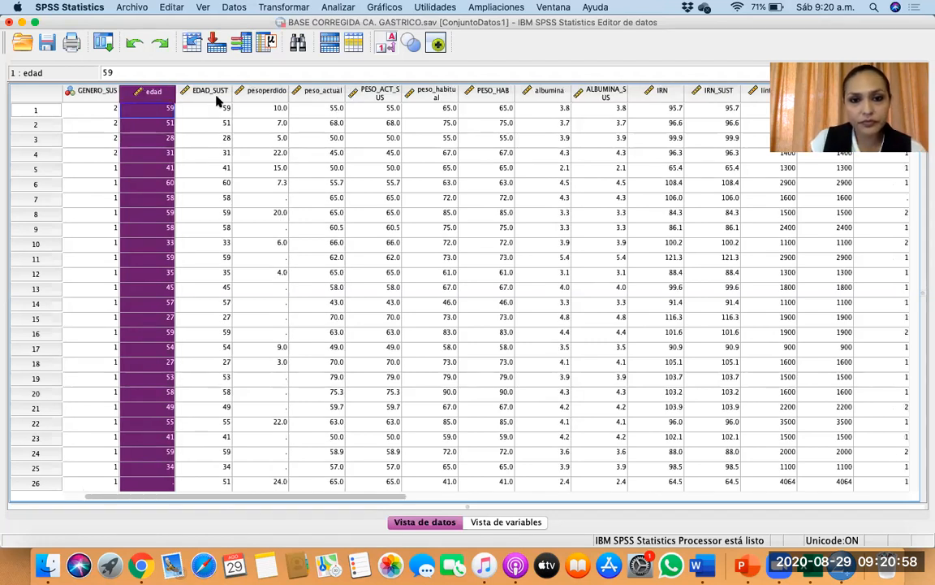
pyautogui.hscroll(6, 414, 101)
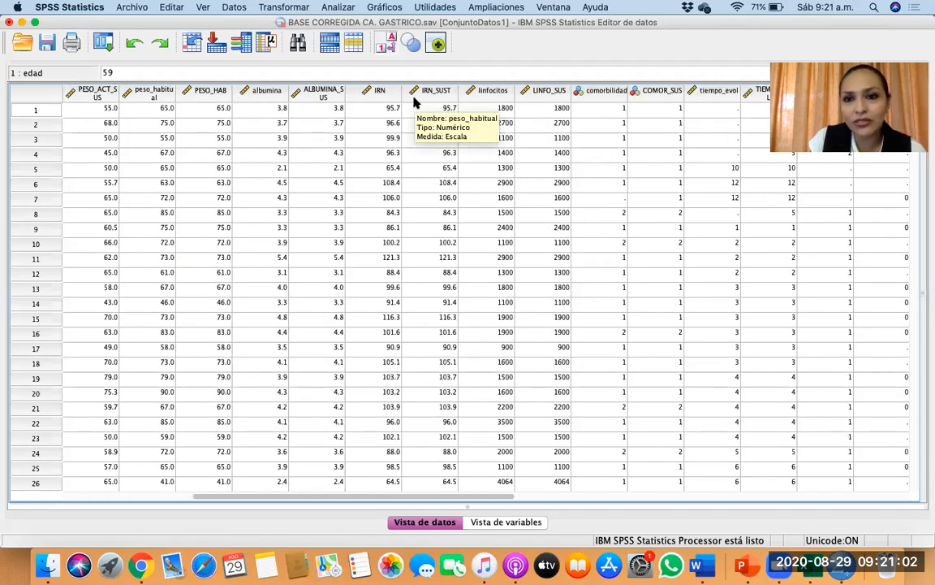
pyautogui.hscroll(3, 414, 100)
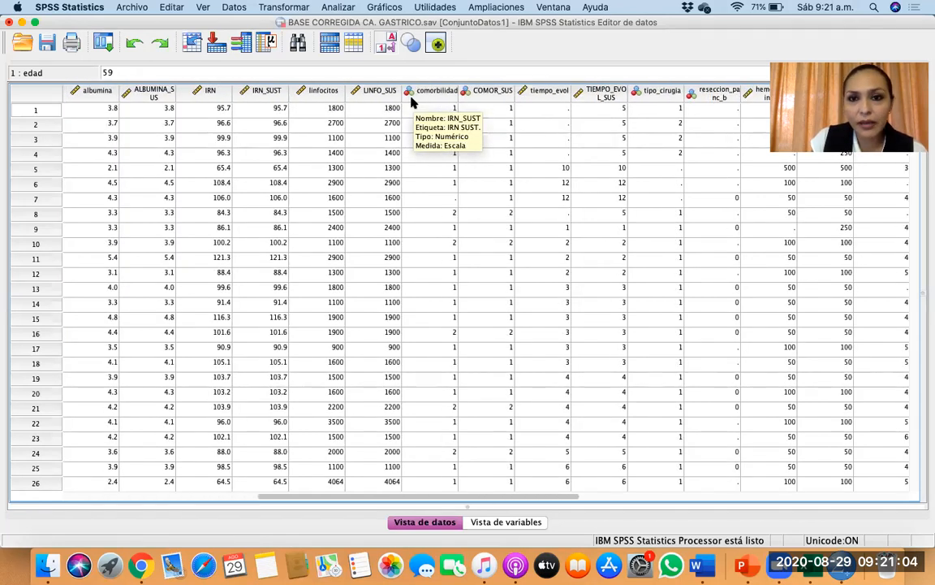
pyautogui.hscroll(1, 412, 99)
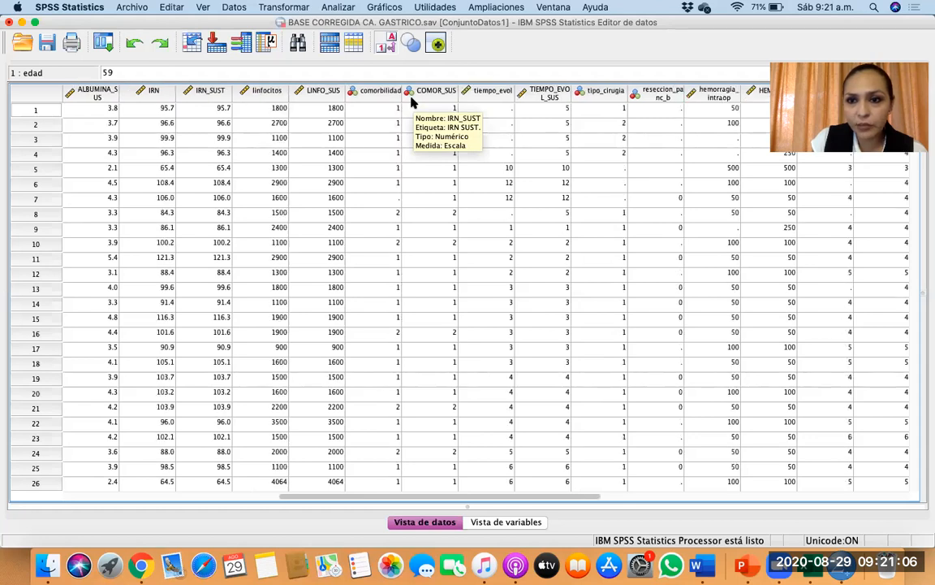
pyautogui.hscroll(5, 583, 274)
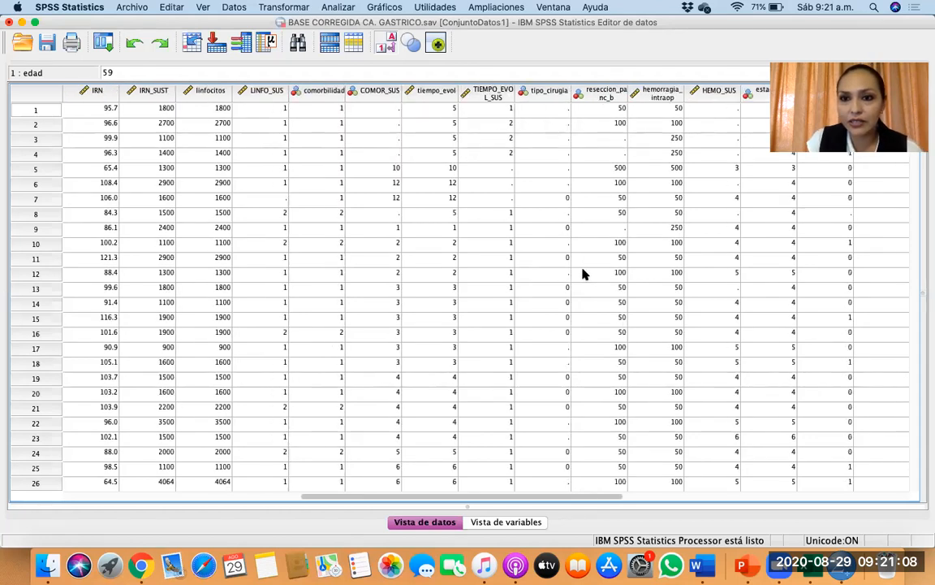
pyautogui.hscroll(3, 582, 274)
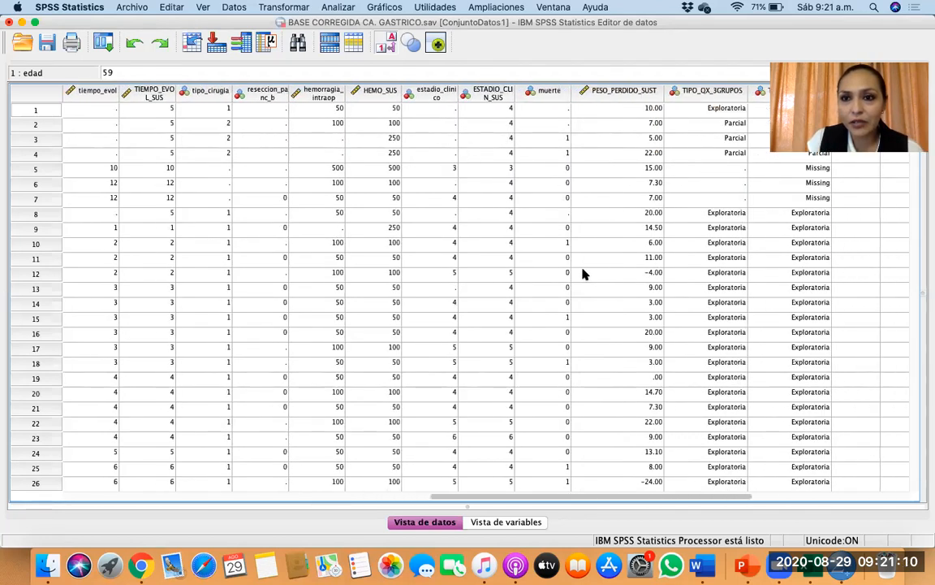
pyautogui.hscroll(1, 582, 274)
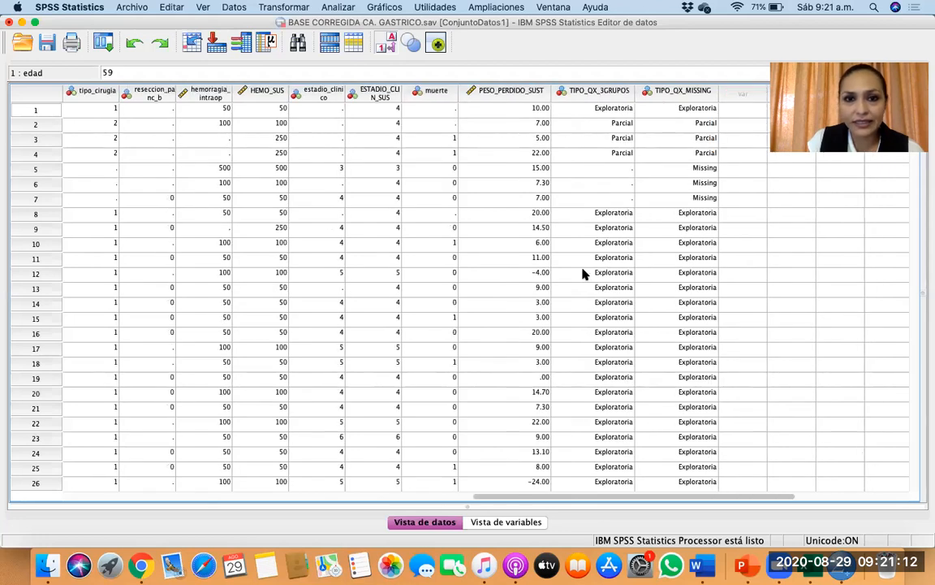
# Sort the cases in ascending order by muerte and select its missing value in row 4
pyautogui.hscroll(-1, 582, 274)
pyautogui.click(580, 260)
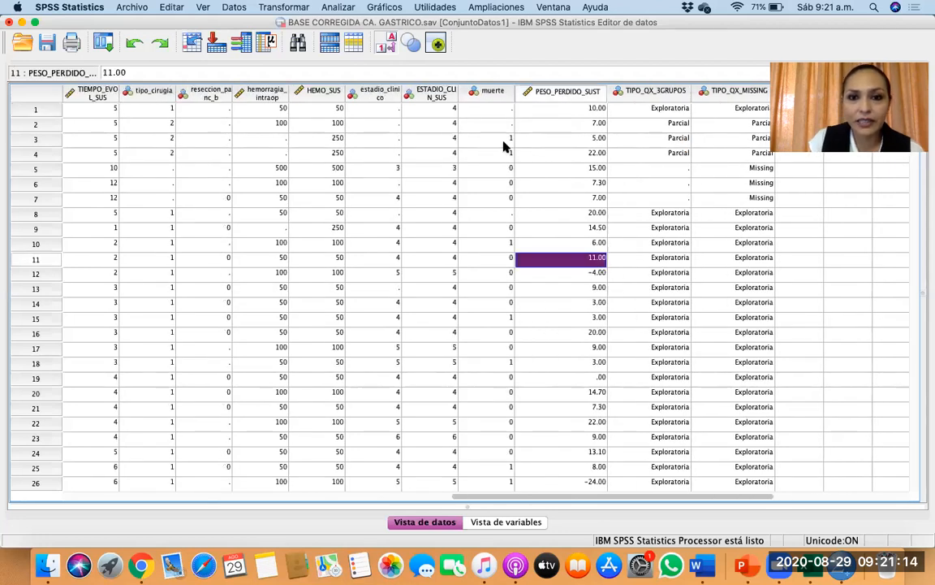
pyautogui.click(492, 89)
pyautogui.rightClick(492, 91)
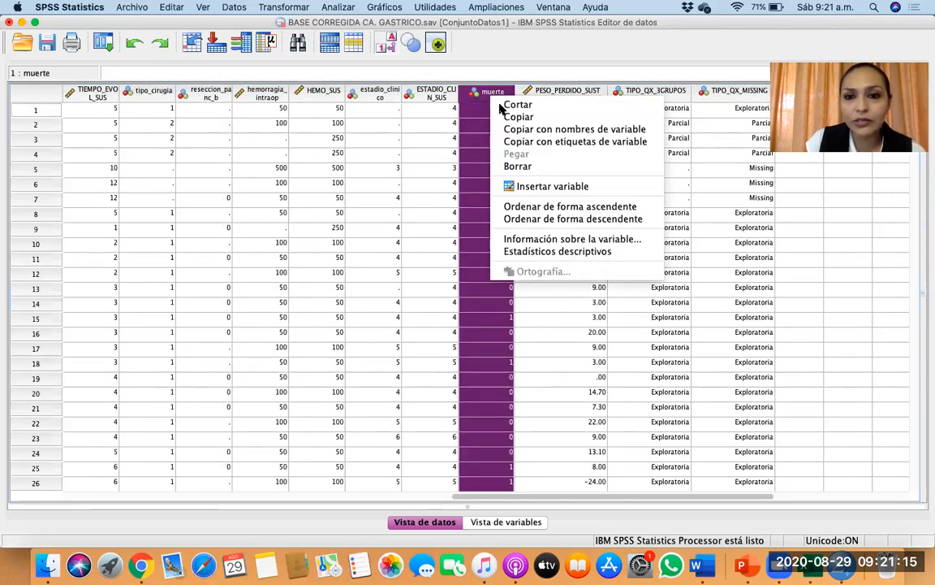
pyautogui.click(551, 208)
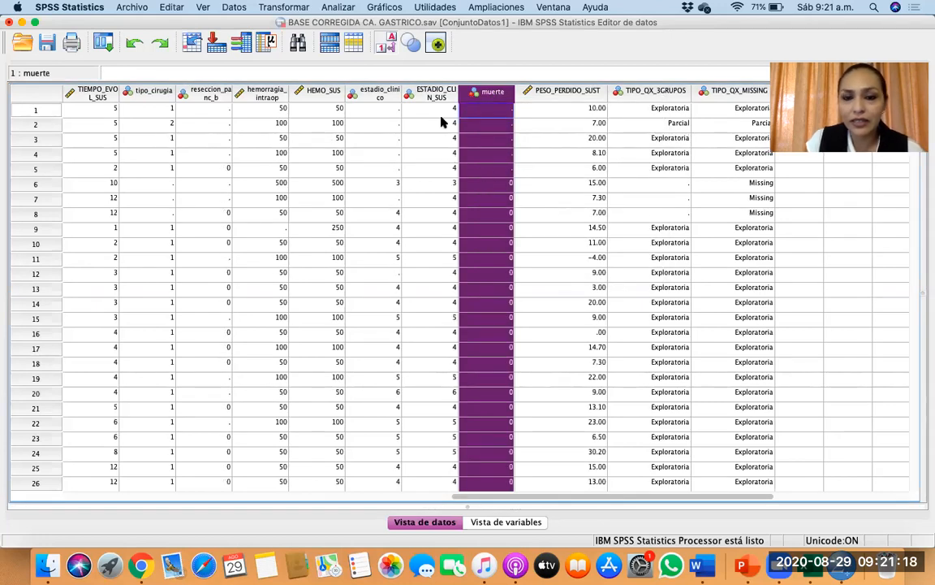
pyautogui.click(483, 167)
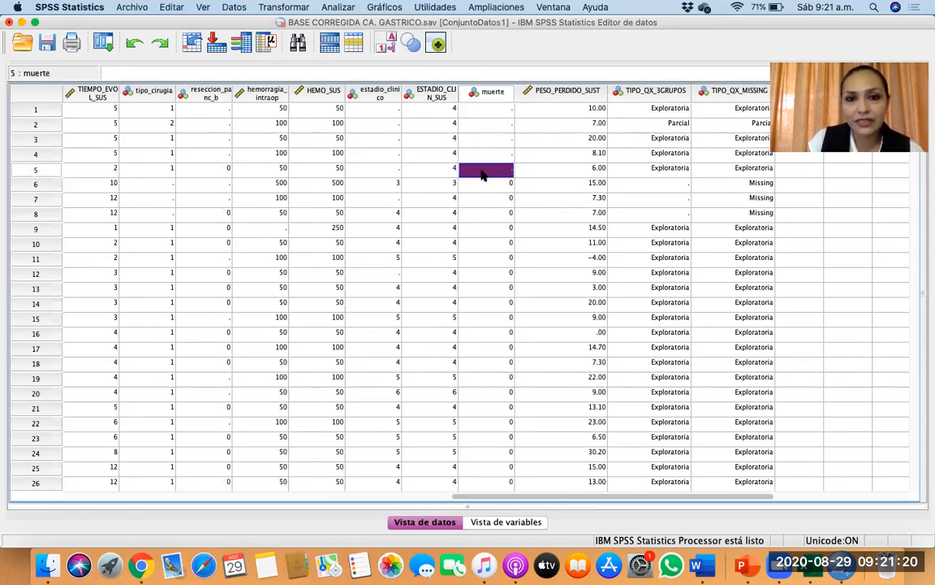
pyautogui.click(485, 154)
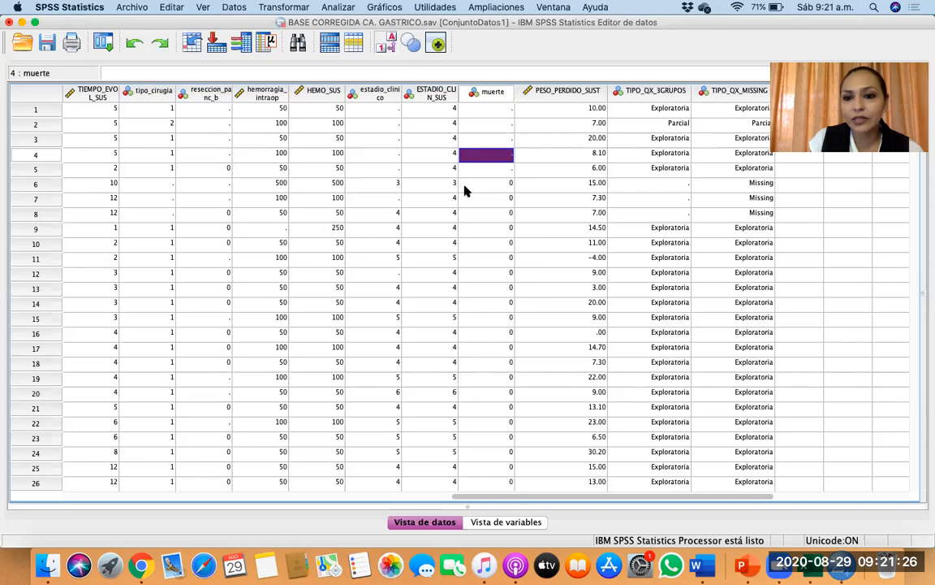
# Compare the surgery type groupings in the TIPO_QX_3GRUPOS and TIPO_QX_MISSING columns
pyautogui.hscroll(2, 465, 188)
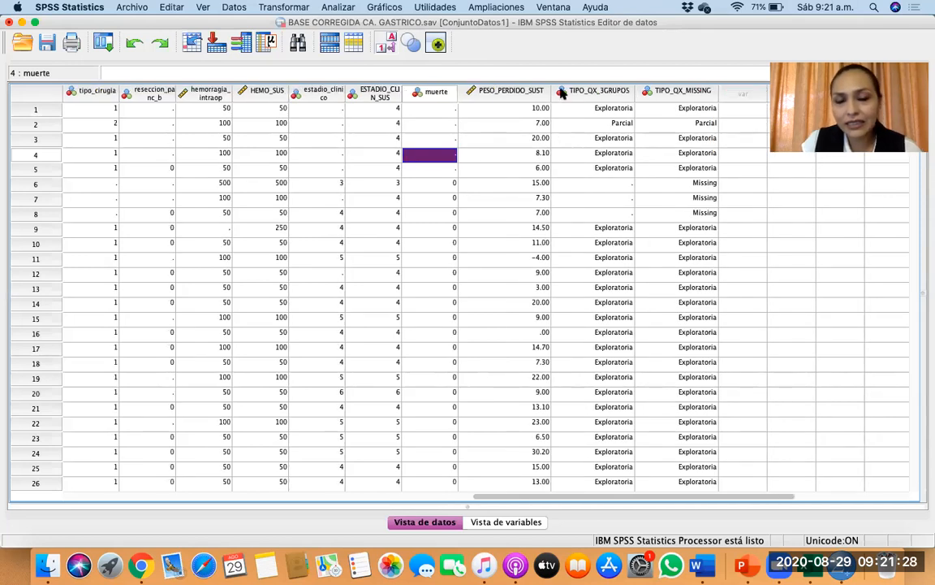
pyautogui.moveTo(574, 94)
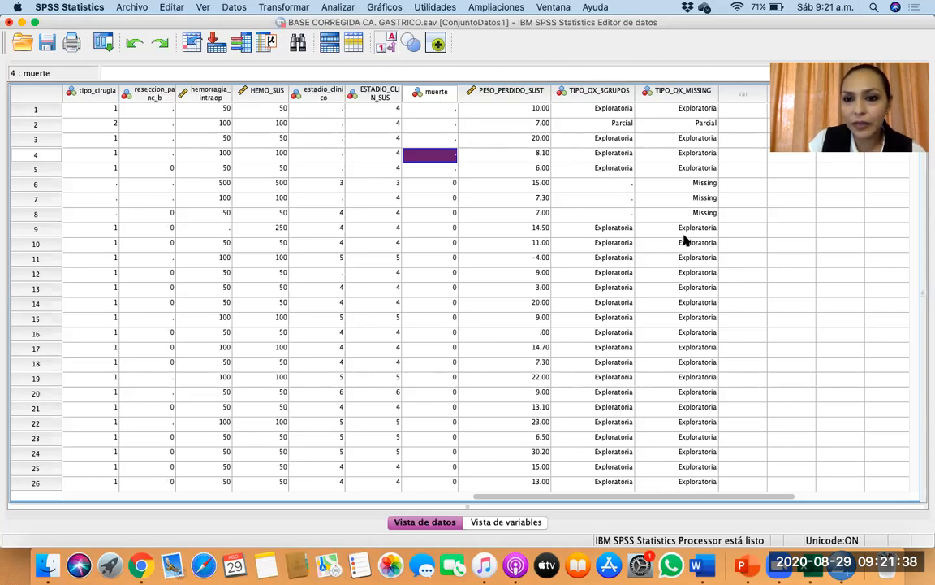
pyautogui.hscroll(2, 685, 240)
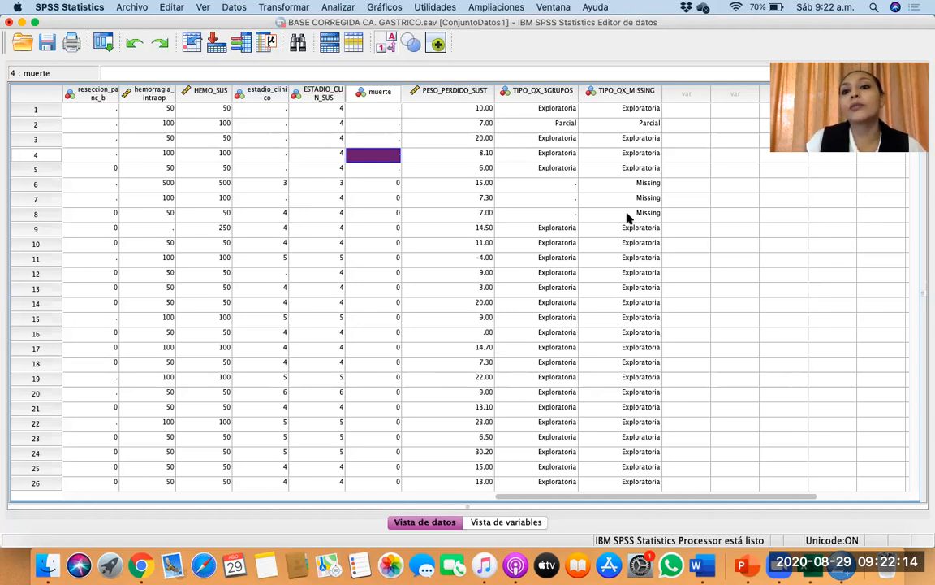
# Return to the first columns of the dataset and review the original variables beside their substituted versions
pyautogui.hscroll(-15, 628, 218)
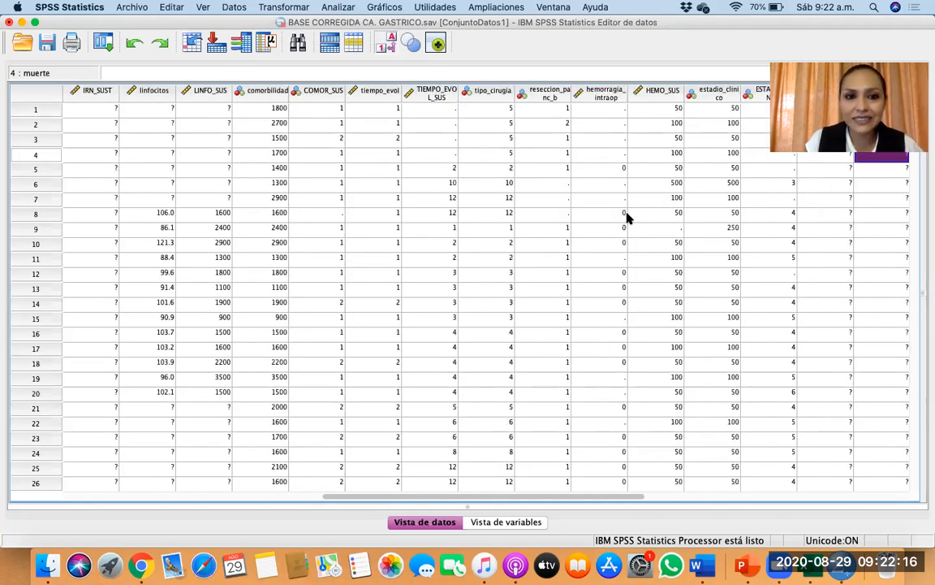
pyautogui.scroll(-1, 628, 218)
pyautogui.hscroll(-6, 628, 218)
pyautogui.scroll(1, 628, 218)
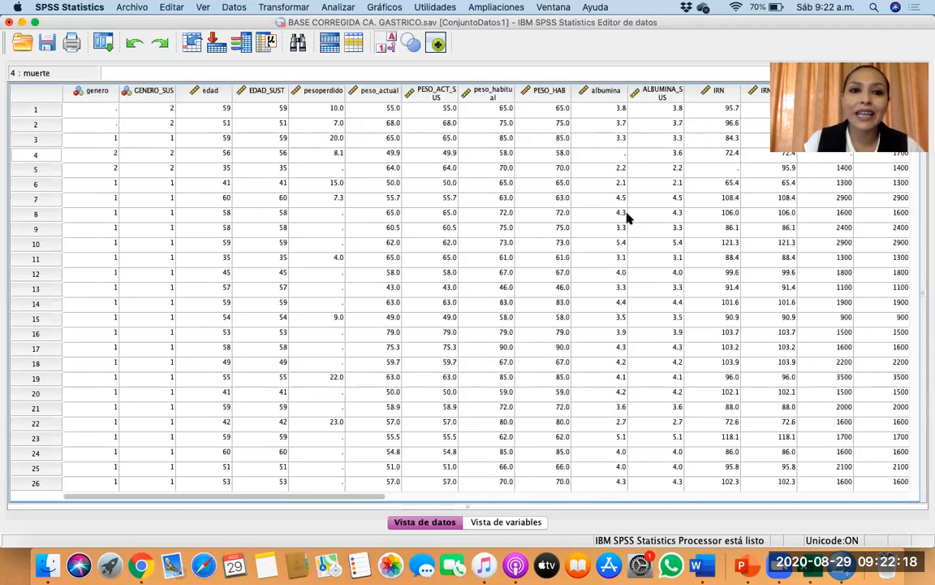
pyautogui.hscroll(1, 538, 328)
pyautogui.hscroll(-1, 542, 333)
pyautogui.scroll(-1, 541, 333)
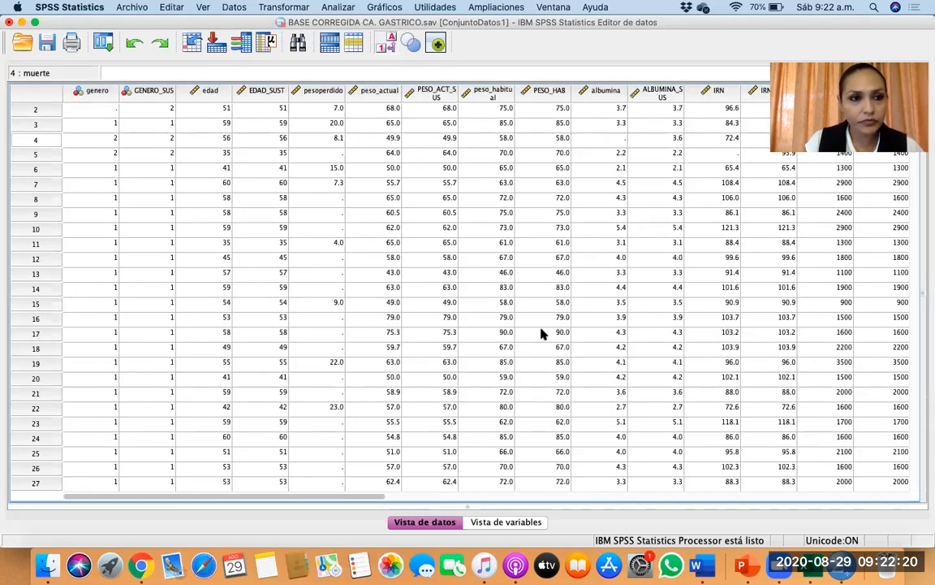
pyautogui.hscroll(1, 542, 333)
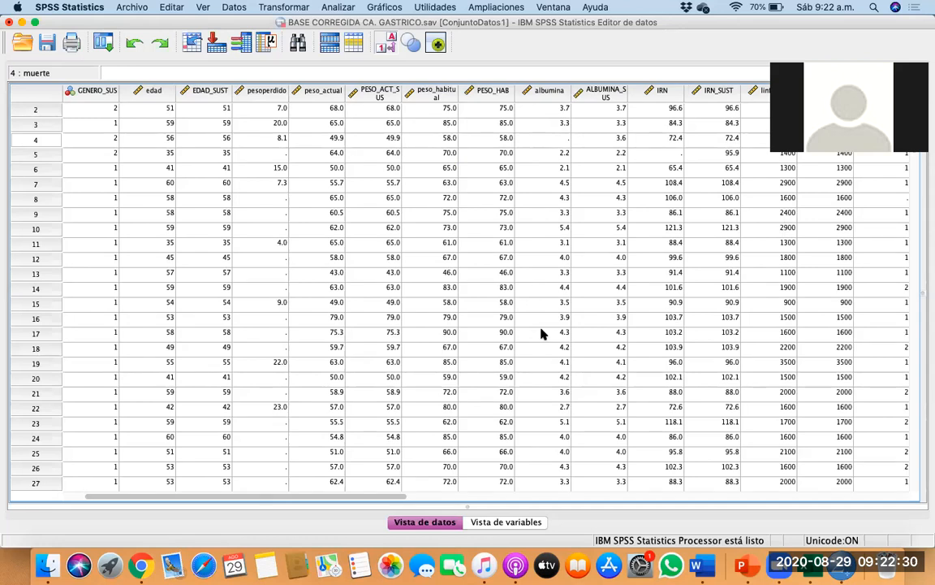
# Review the original and substituted columns from genero through TIPO_QX_MISSING, check the missing muerte values and select the whole muerte column
pyautogui.hscroll(-1, 542, 334)
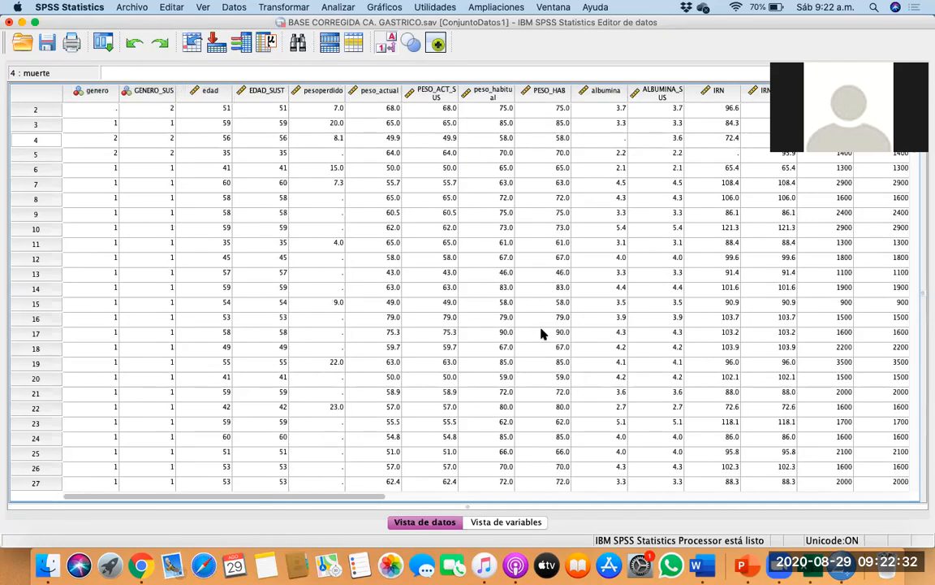
pyautogui.hscroll(3, 543, 334)
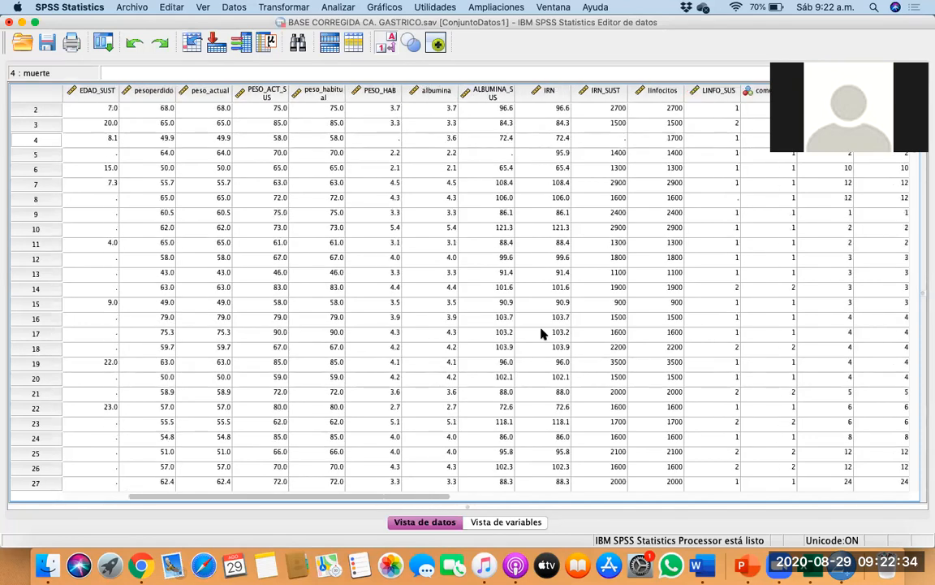
pyautogui.hscroll(5, 543, 333)
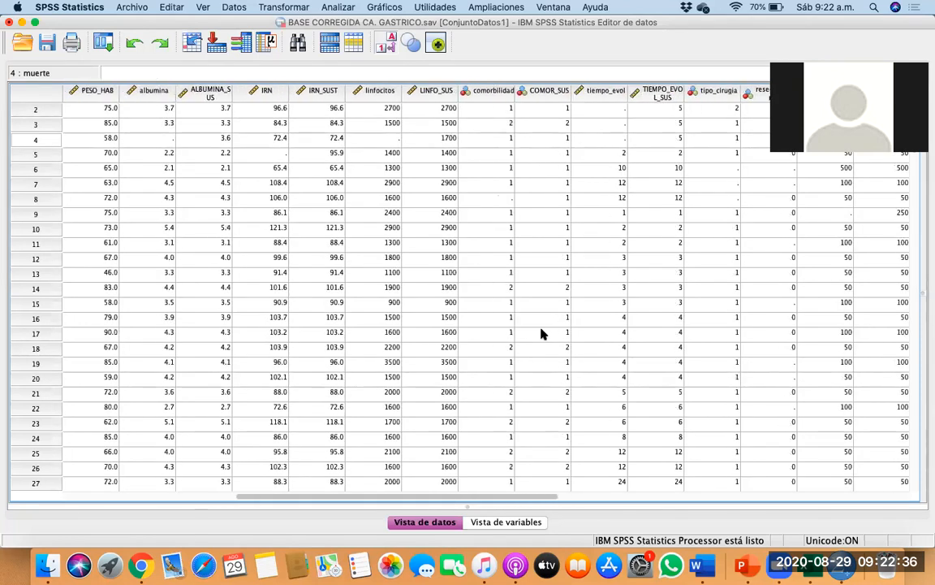
pyautogui.hscroll(5, 543, 334)
pyautogui.scroll(-1, 542, 334)
pyautogui.hscroll(5, 543, 333)
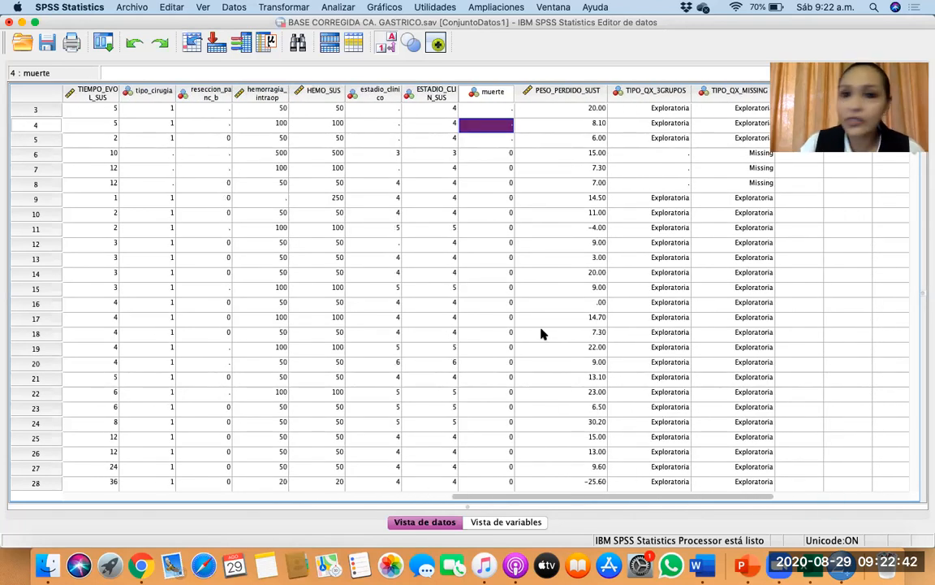
pyautogui.click(504, 143)
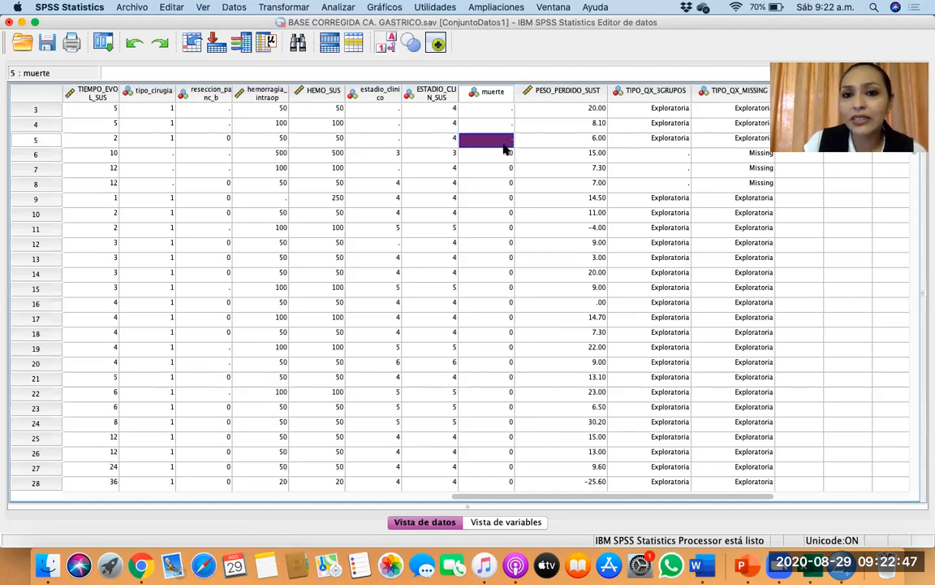
pyautogui.click(501, 93)
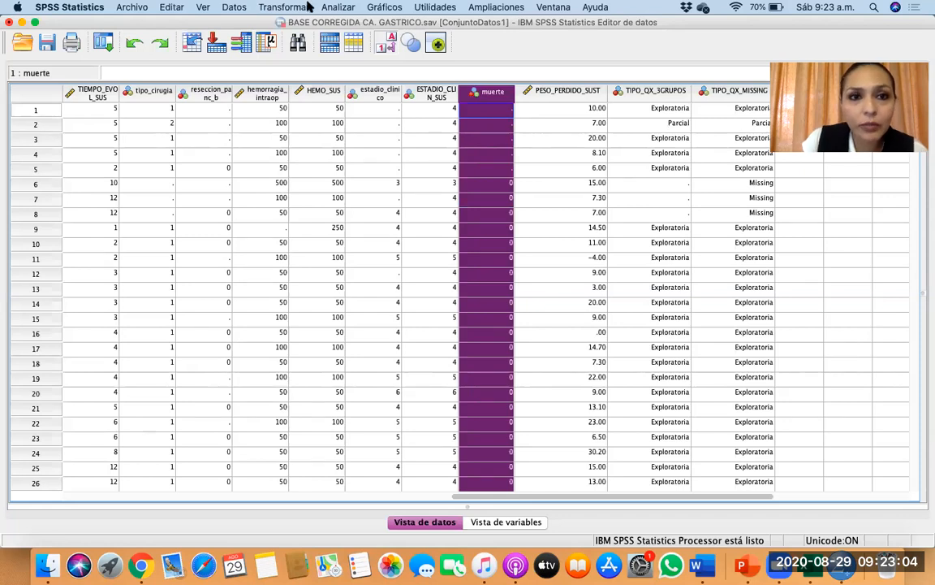
# Set up a binary logistic regression with muerte as the dependent variable and TIPO_QX_3GRUPOS as the covariate
pyautogui.click(336, 6)
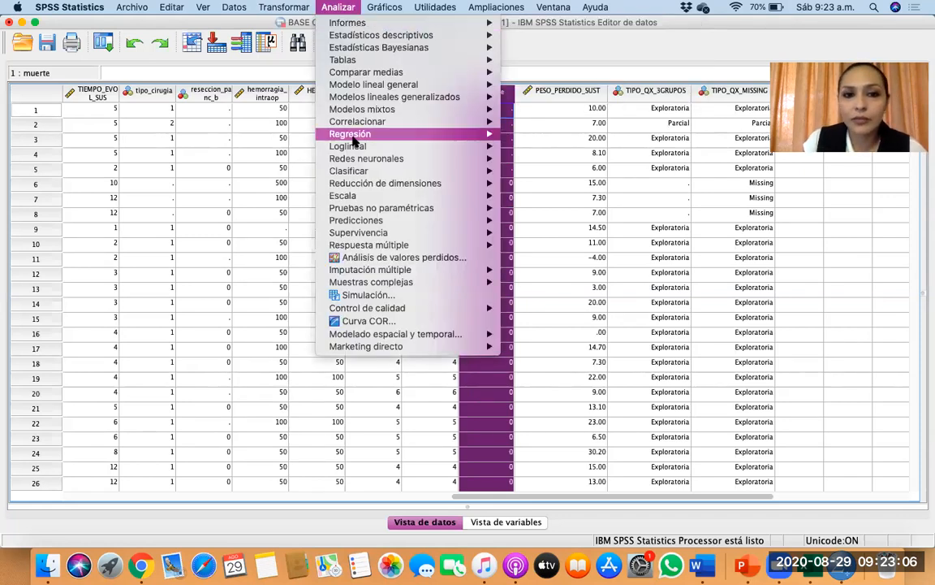
pyautogui.moveTo(406, 133)
pyautogui.click(555, 195)
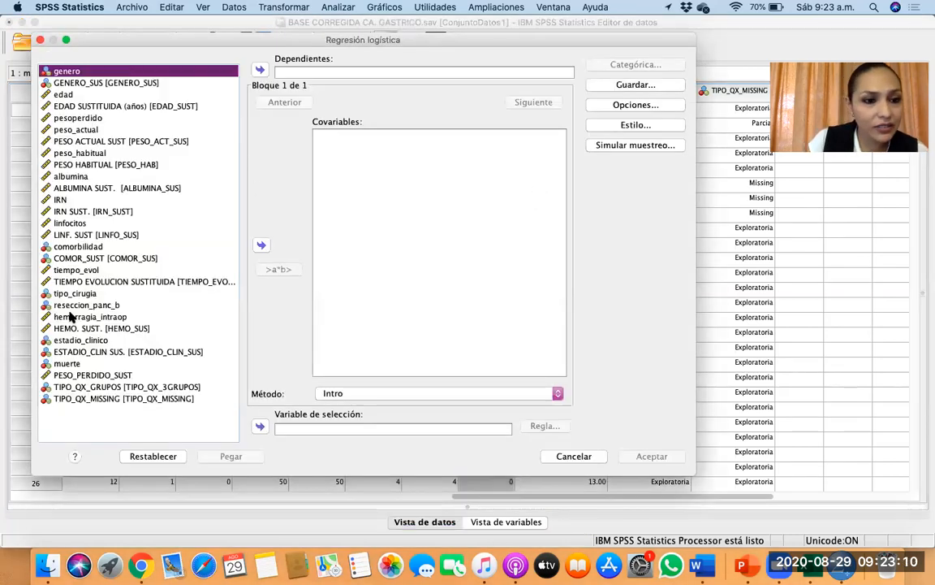
pyautogui.click(73, 363)
pyautogui.click(261, 71)
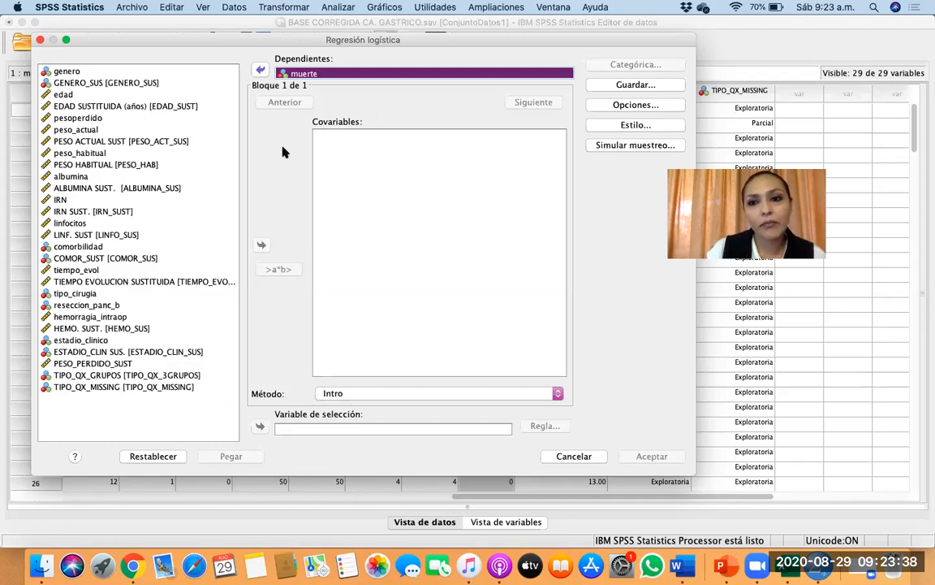
pyautogui.click(148, 376)
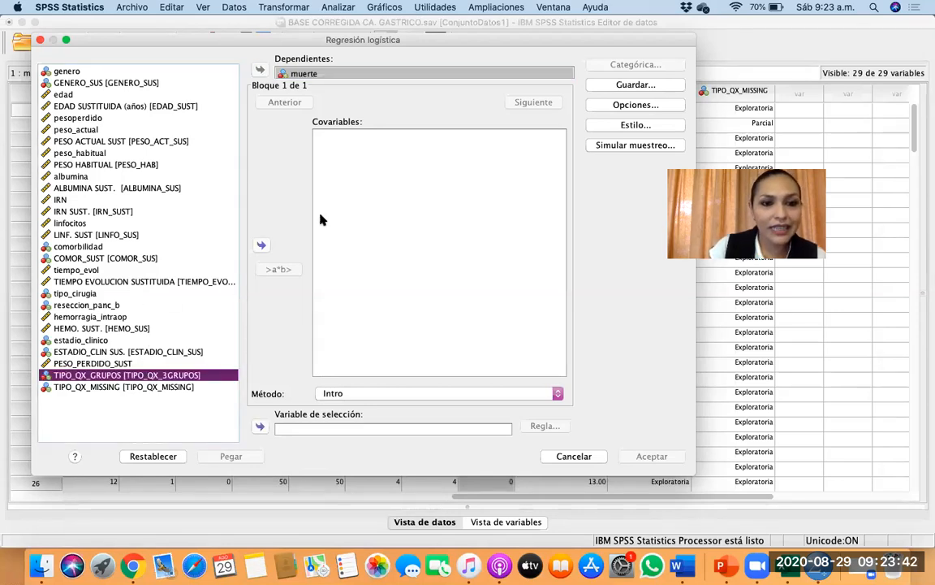
pyautogui.click(261, 245)
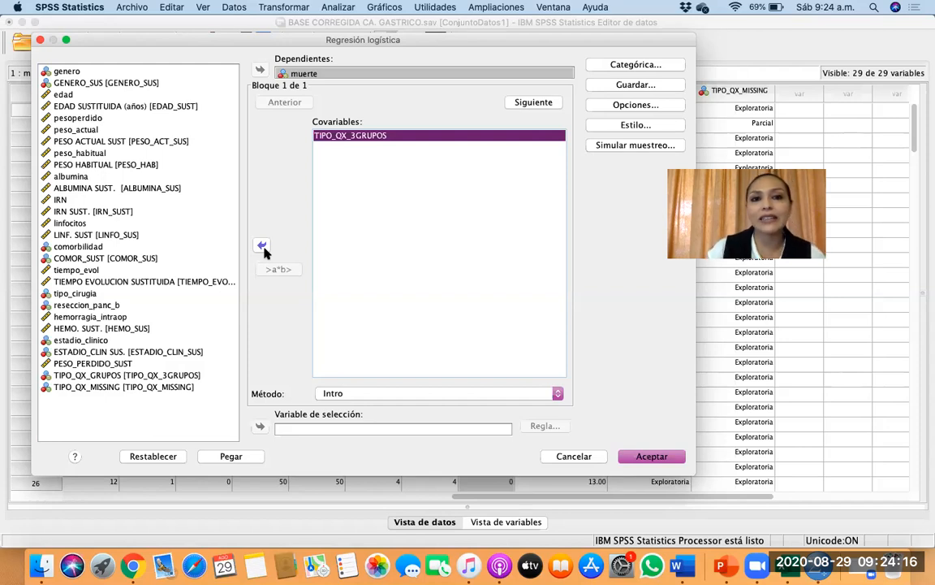
# Define TIPO_QX_3GRUPOS as a categorical covariate with Indicador contrast and the first category as reference
pyautogui.click(661, 63)
pyautogui.click(386, 197)
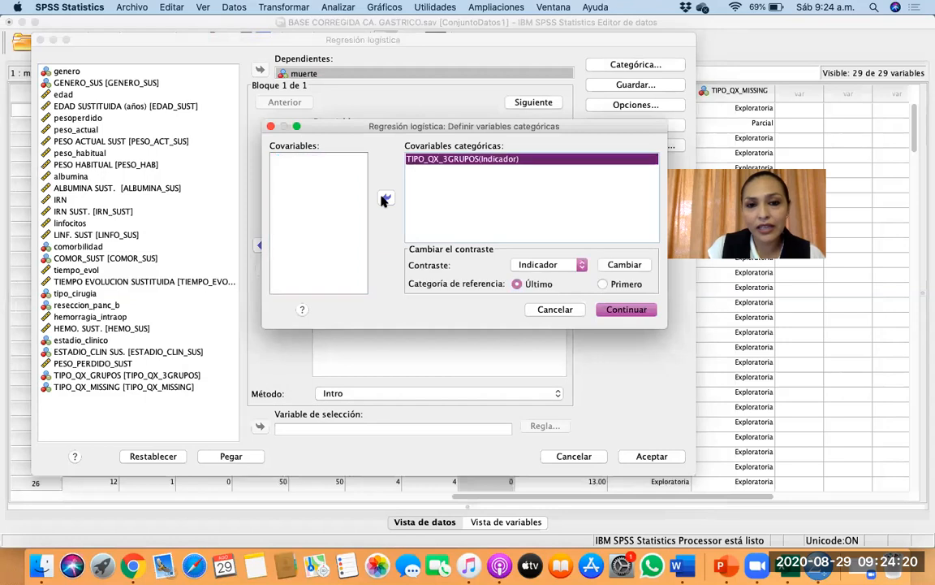
pyautogui.click(616, 283)
pyautogui.click(624, 265)
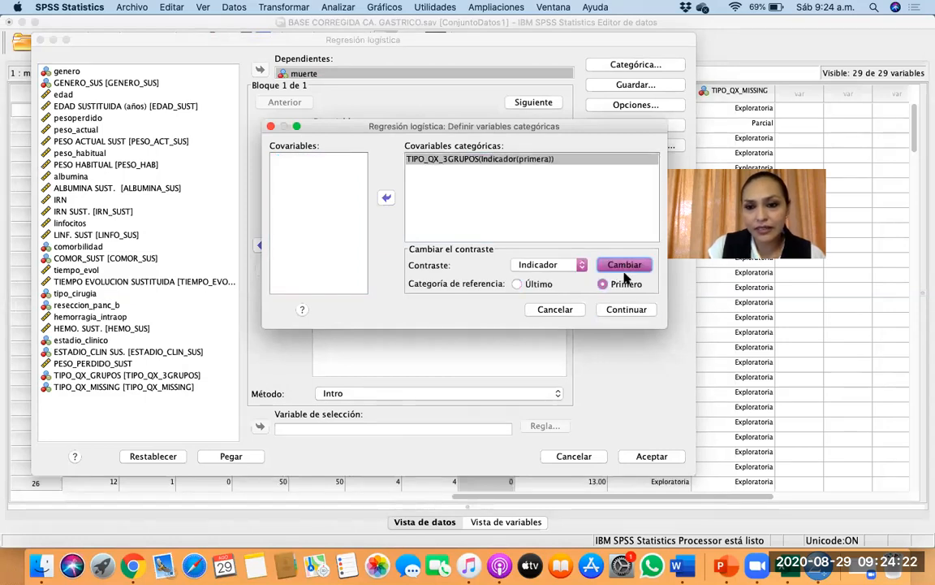
pyautogui.click(626, 309)
# Include the 95% confidence interval for Exp(B) in the output and run the logistic regression
pyautogui.click(636, 105)
pyautogui.click(335, 142)
pyautogui.click(516, 319)
pyautogui.click(652, 456)
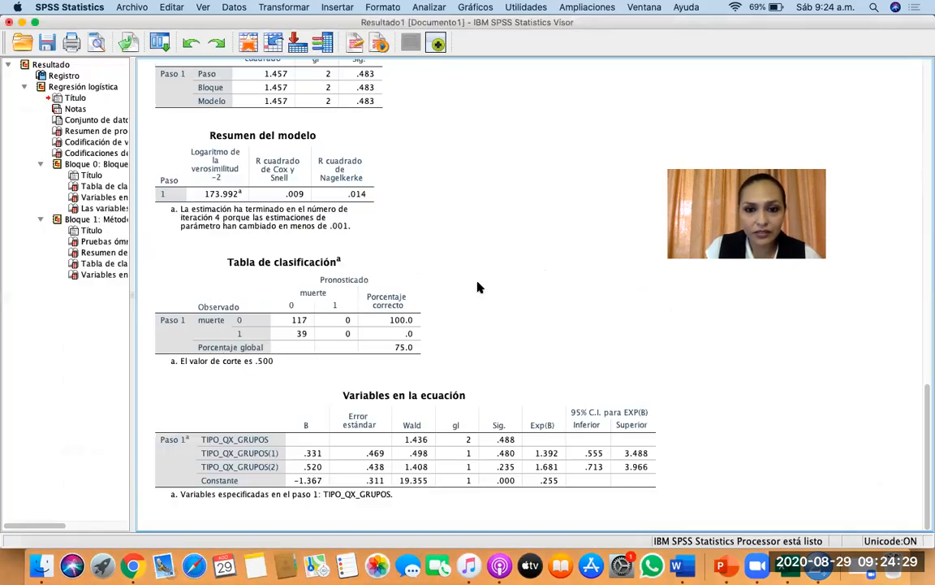
# Examine the coefficients, Exp(B) and confidence limits for the surgery type groups in the Variables en la ecuación table
pyautogui.click(386, 271)
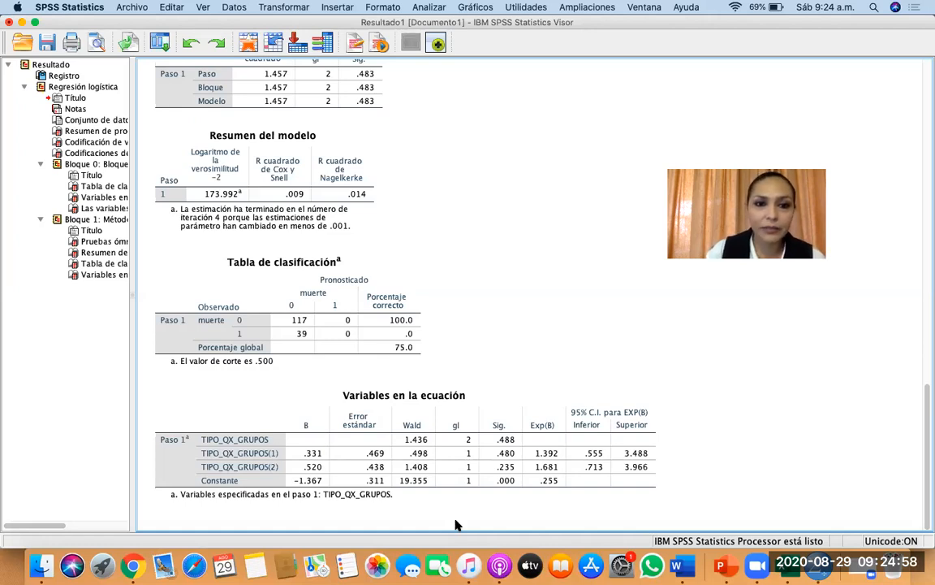
pyautogui.click(536, 455)
pyautogui.click(723, 280)
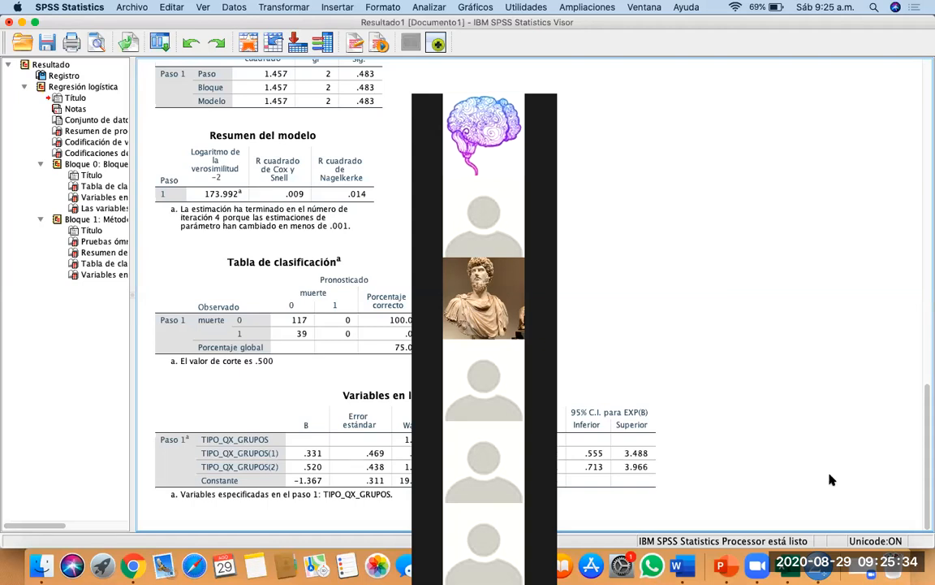
pyautogui.click(568, 457)
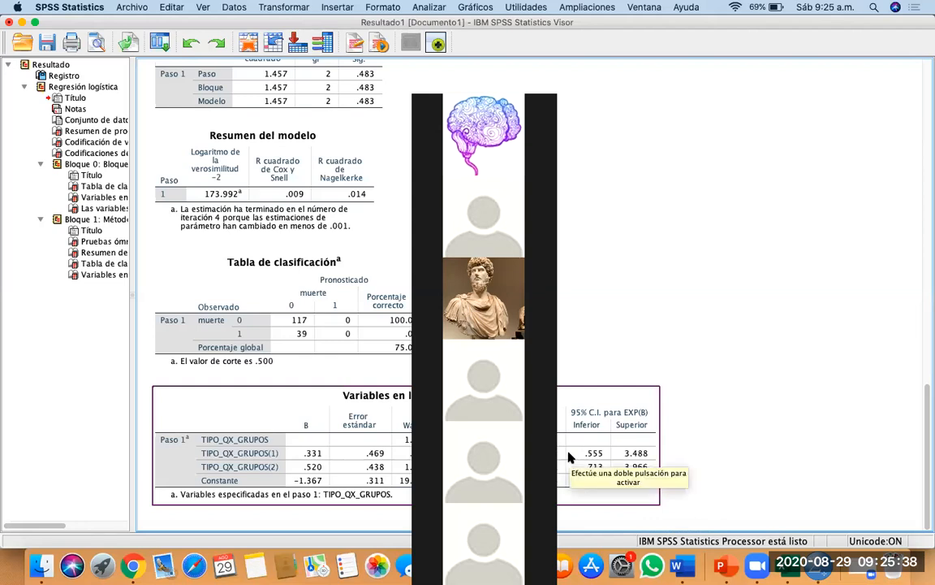
pyautogui.click(698, 492)
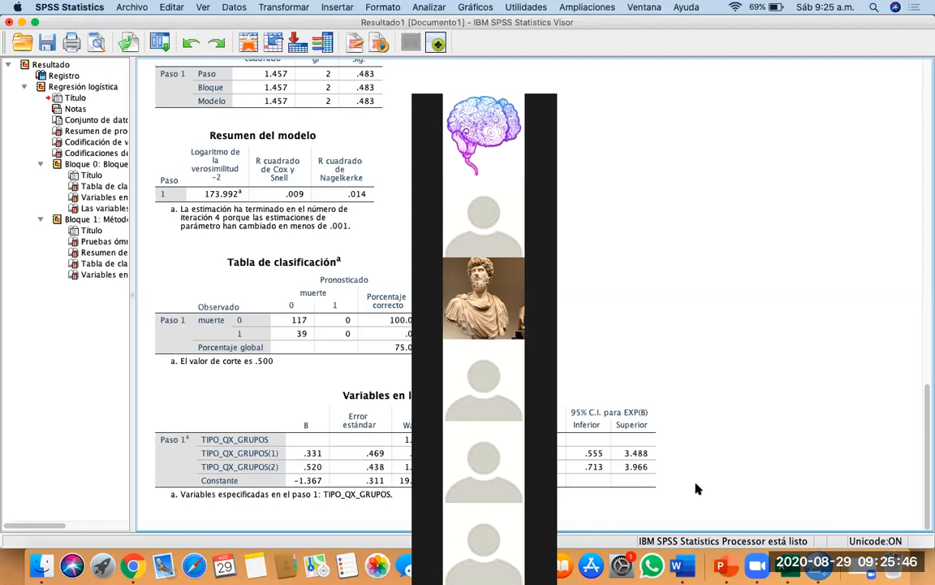
pyautogui.click(326, 461)
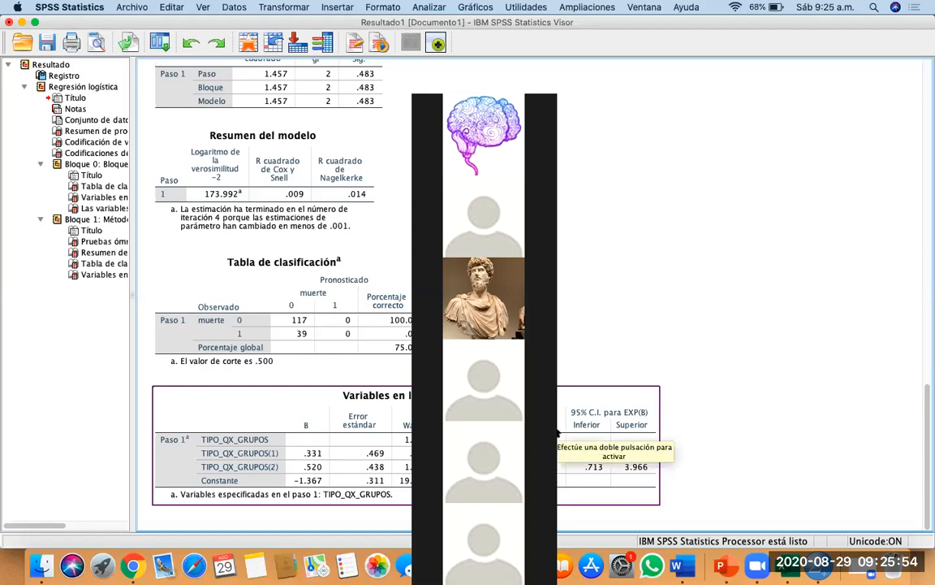
pyautogui.click(877, 454)
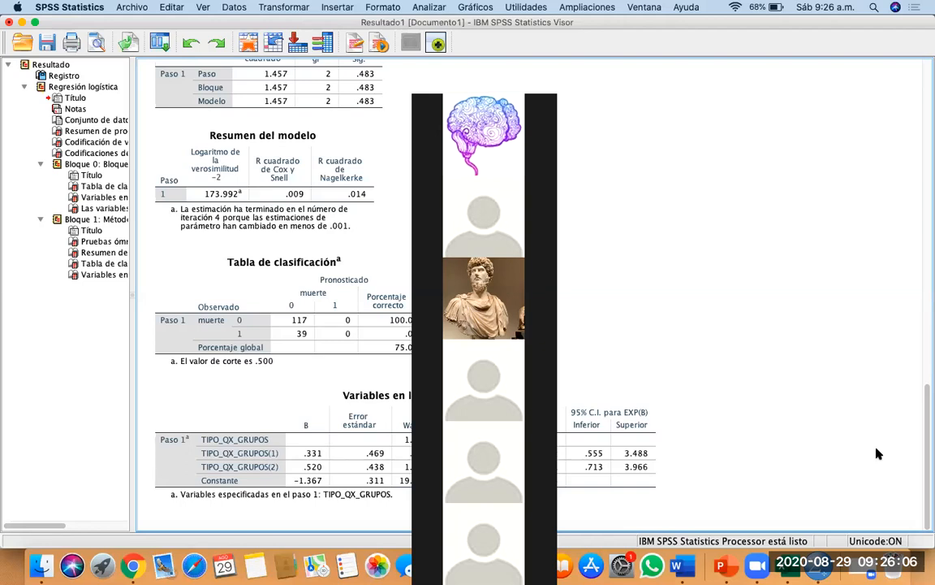
pyautogui.click(403, 464)
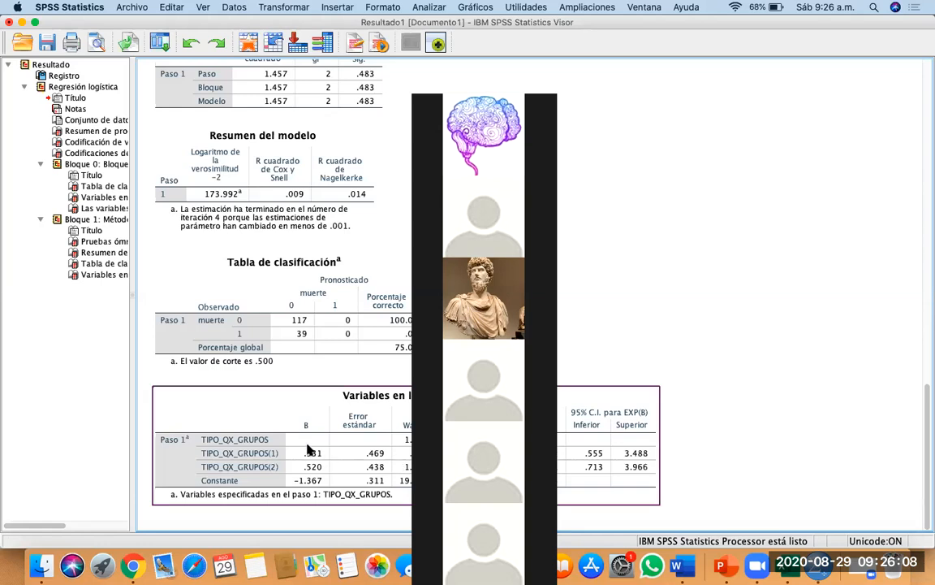
pyautogui.click(679, 458)
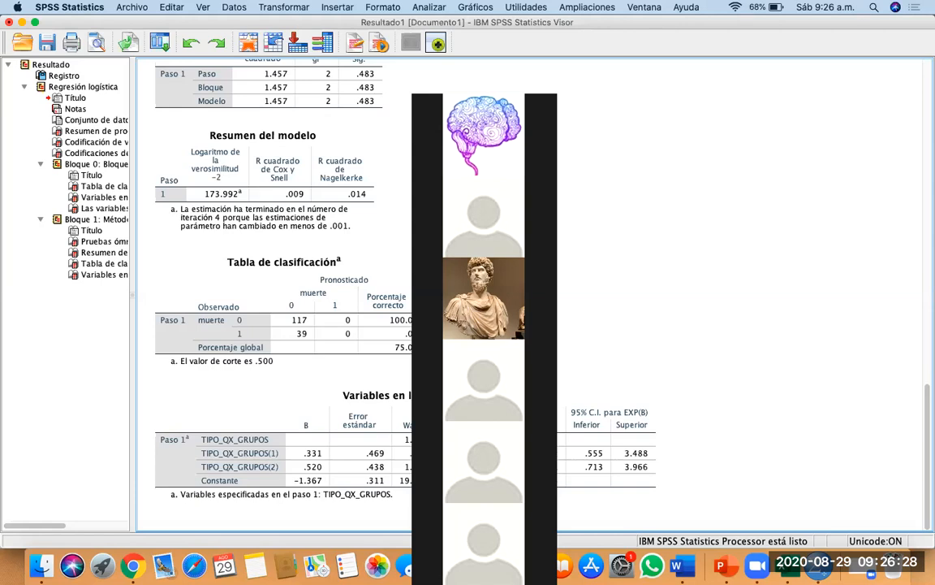
pyautogui.click(358, 431)
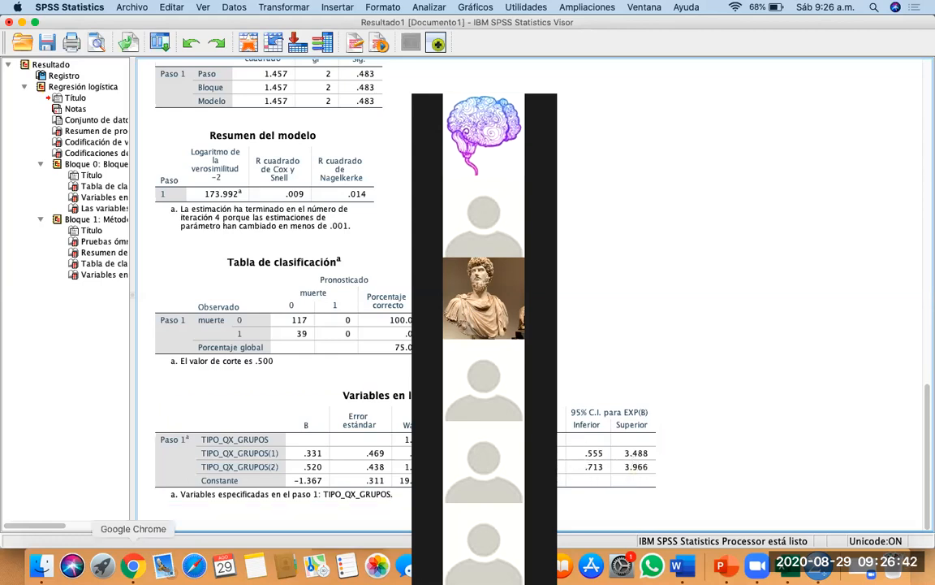
# Switch to Calculadora, place it clear of the coefficients table and calculate e raised to 0.331
pyautogui.click(103, 566)
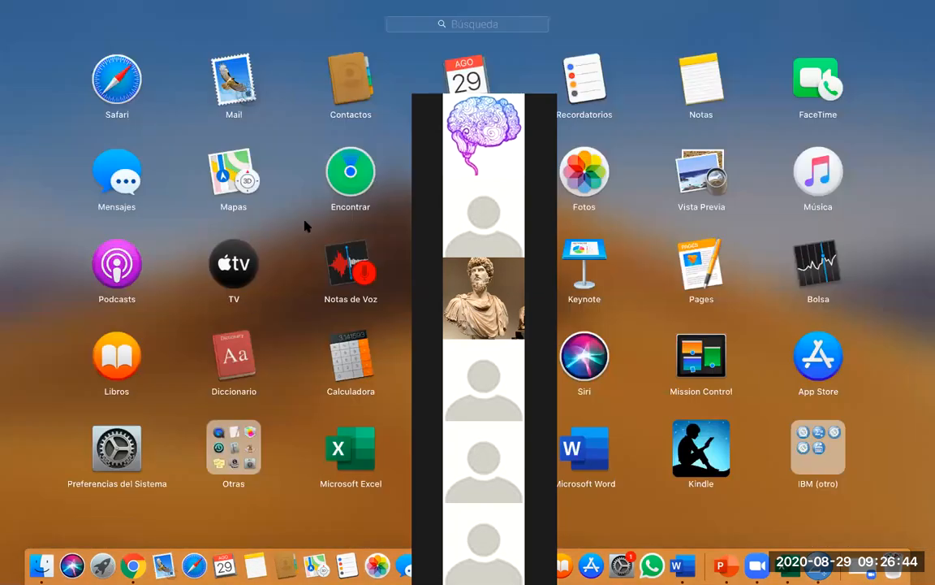
pyautogui.click(342, 349)
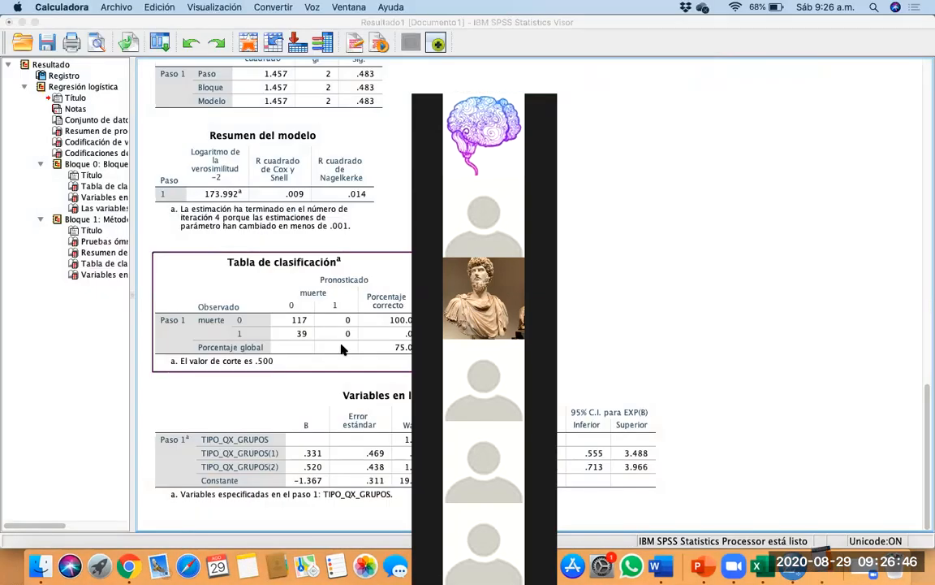
pyautogui.moveTo(323, 99); pyautogui.dragTo(91, 114)
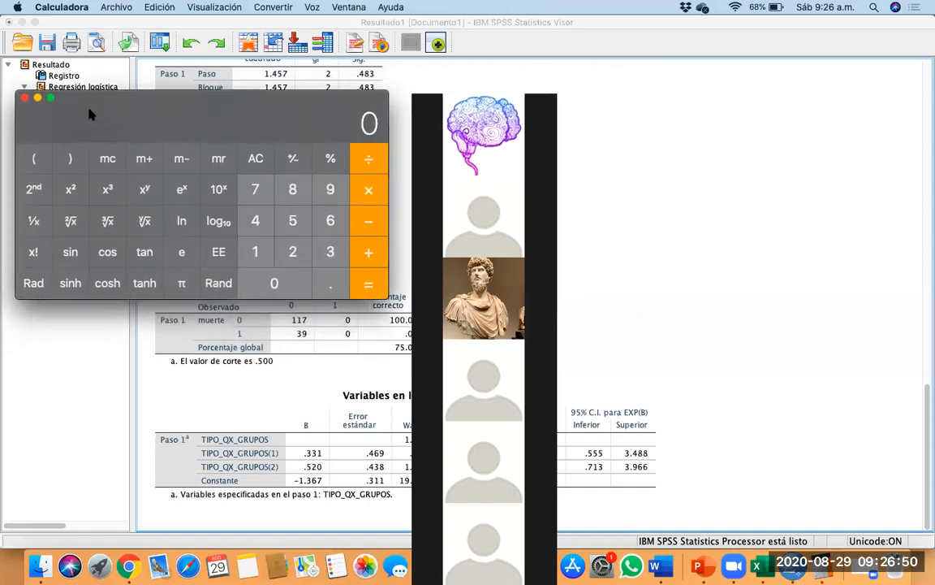
pyautogui.click(332, 280)
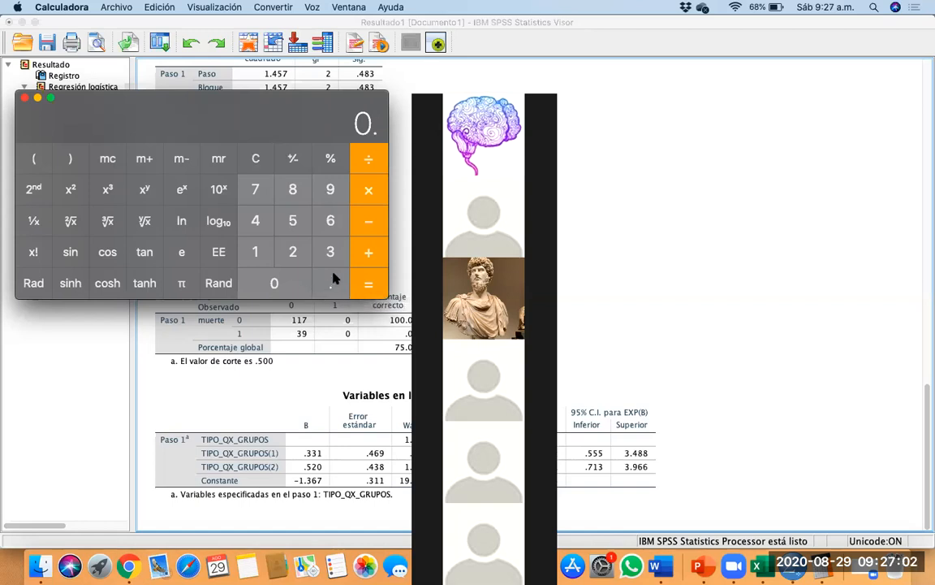
pyautogui.click(330, 252)
pyautogui.click(330, 252)
pyautogui.click(258, 253)
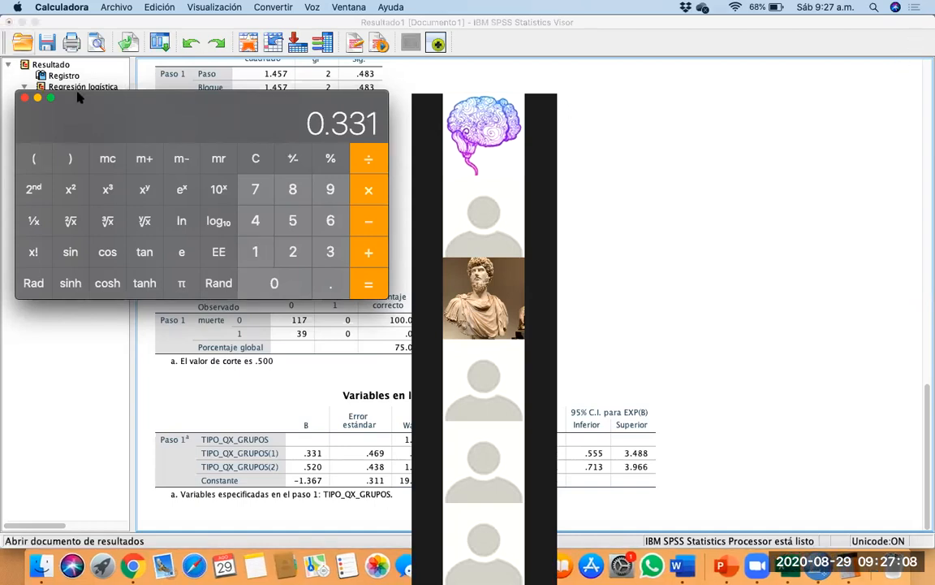
pyautogui.click(184, 195)
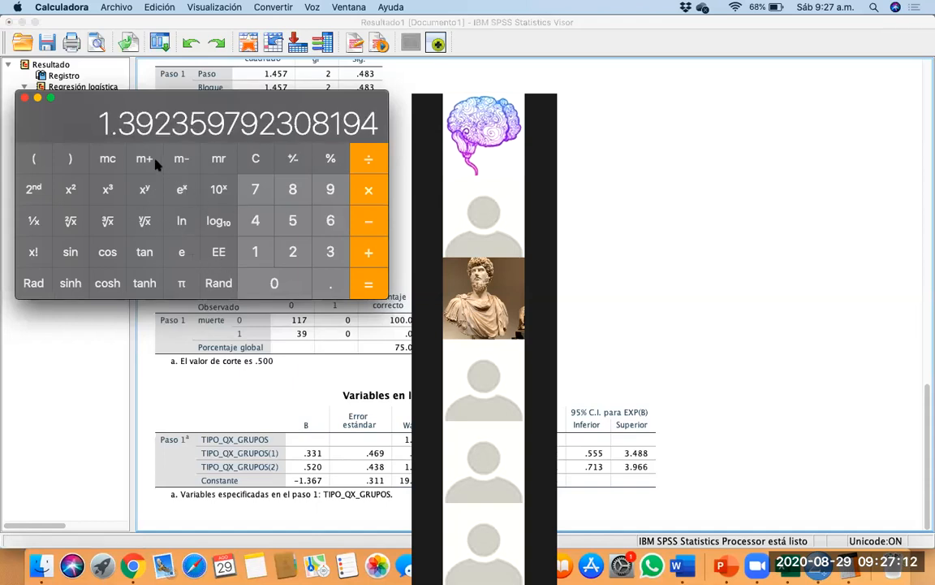
# Compare the calculated exponential with the Variables en la ecuación table and close the calculator
pyautogui.click(375, 463)
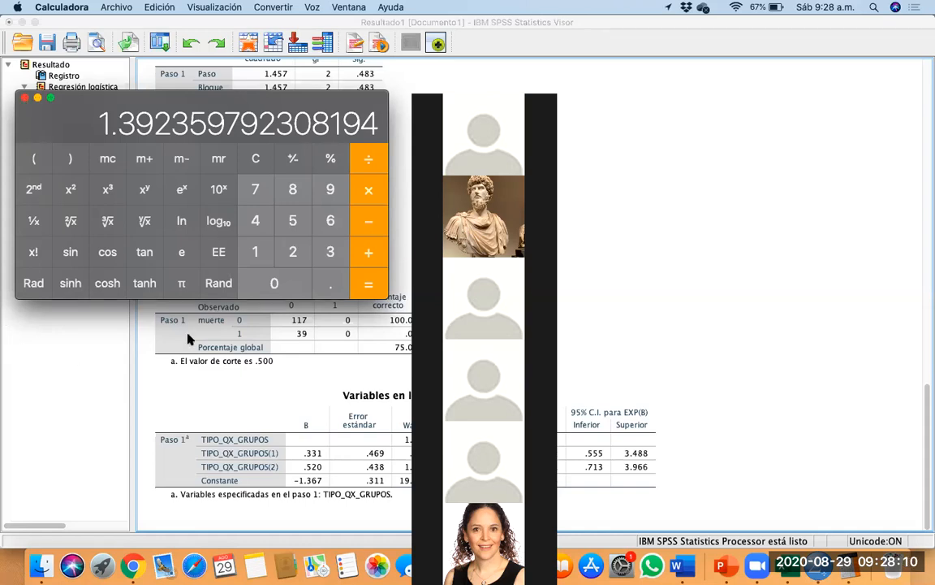
pyautogui.click(387, 426)
pyautogui.click(23, 99)
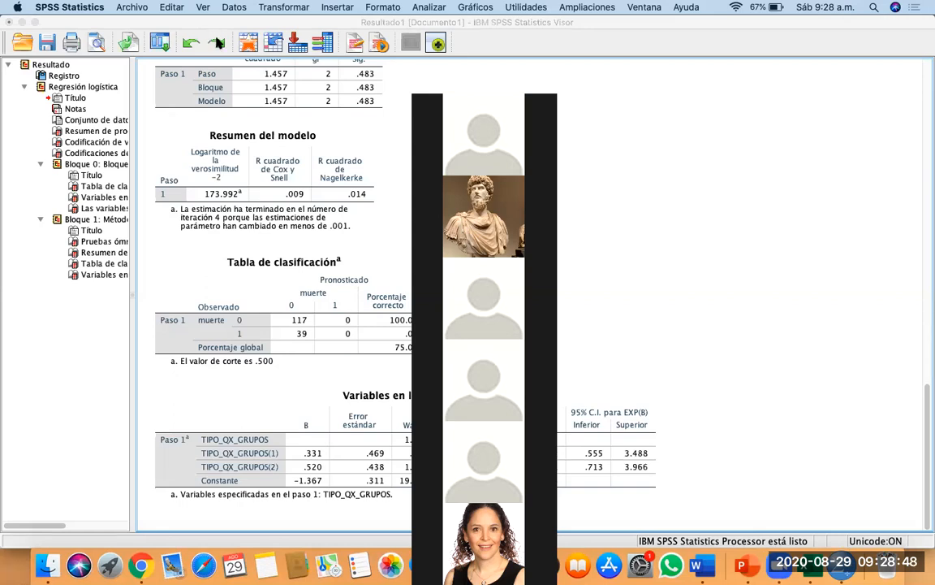
# Close the Resultado1 output and the BASE CORREGIDA CA. GASTRICO.sav dataset, answering the closing and saving questions to exit the program
pyautogui.click(21, 22)
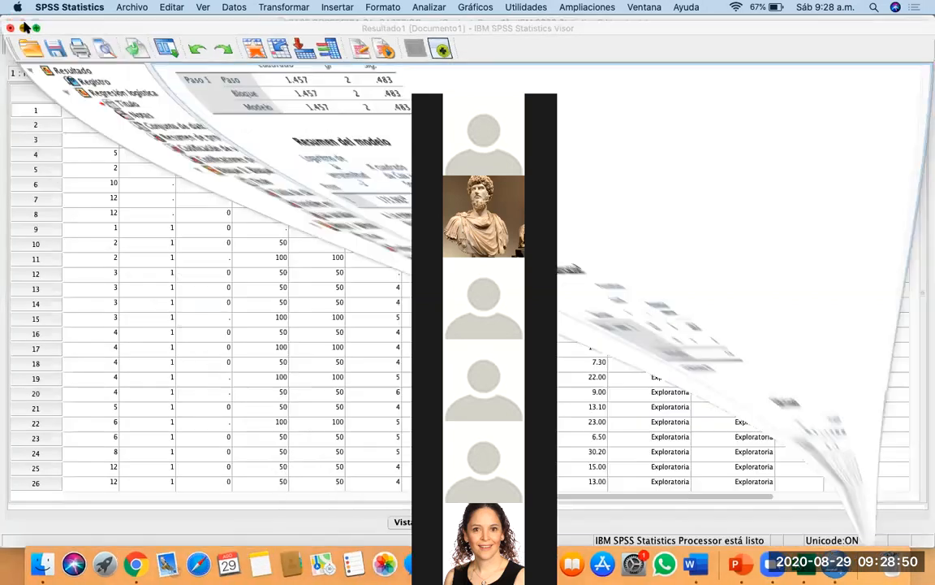
pyautogui.click(10, 22)
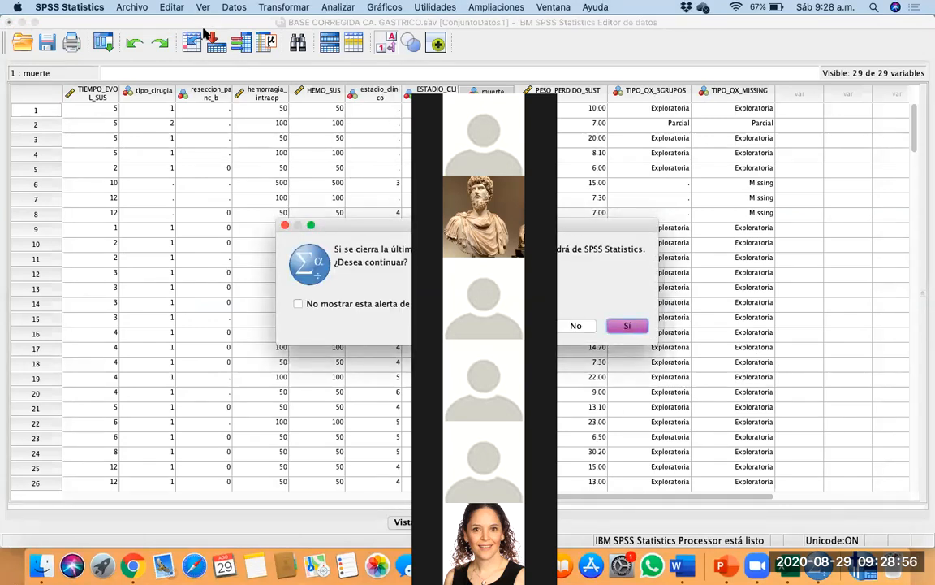
pyautogui.moveTo(351, 225); pyautogui.dragTo(20, 199)
pyautogui.click(288, 299)
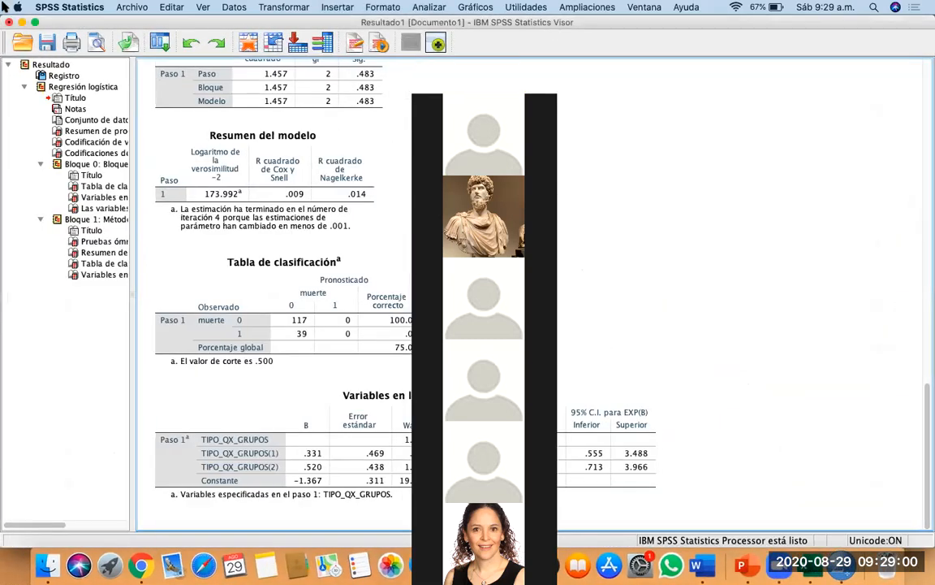
pyautogui.moveTo(362, 255); pyautogui.dragTo(8, 203)
pyautogui.click(213, 272)
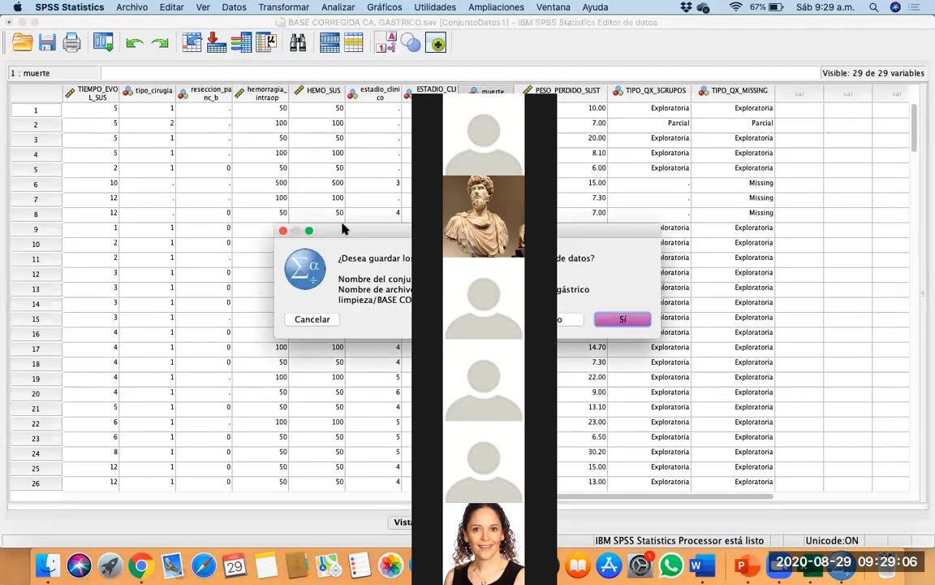
pyautogui.moveTo(342, 229); pyautogui.dragTo(122, 192)
pyautogui.click(330, 289)
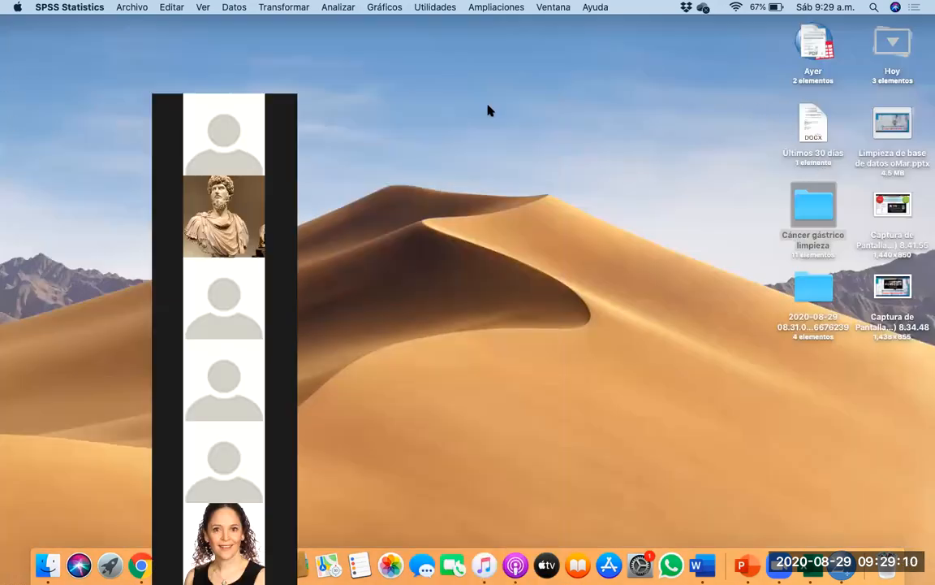
# Switch to Finder and open BASE 6 AÑOS PARA DATOS ABERRANTES.sav from the Cáncer gástrico limpieza folder in SPSS Statistics
pyautogui.click(808, 203)
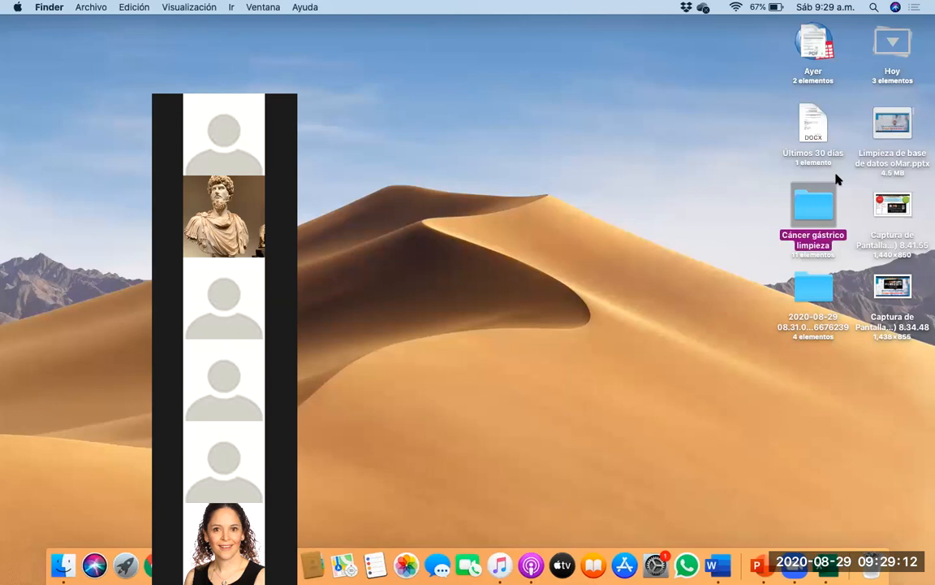
pyautogui.doubleClick(817, 212)
pyautogui.moveTo(685, 95); pyautogui.dragTo(781, 258)
pyautogui.click(743, 388)
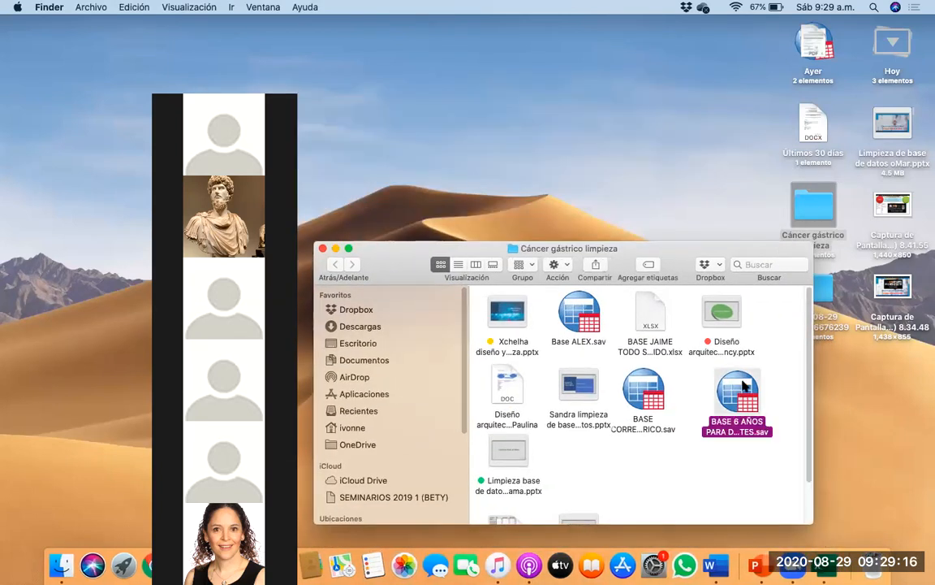
pyautogui.doubleClick(743, 389)
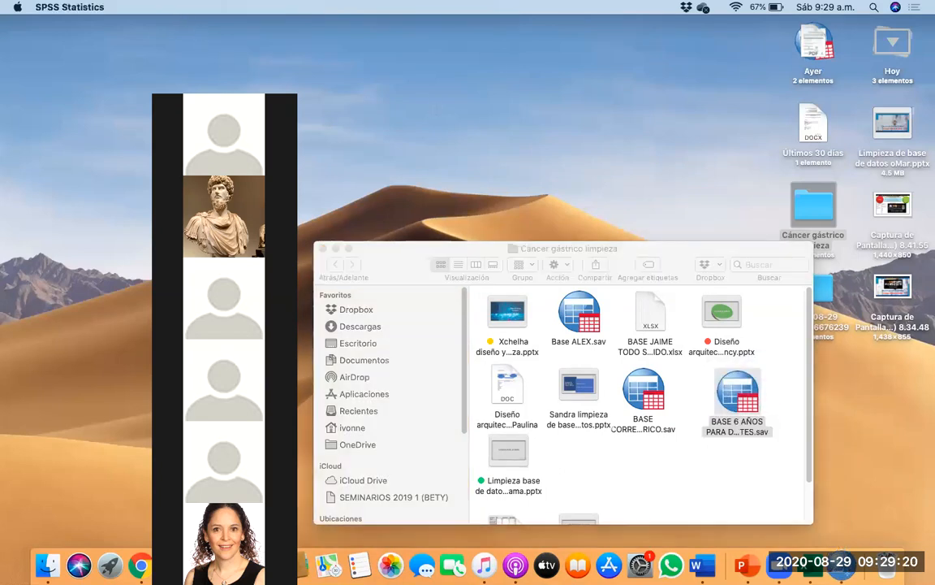
# Move the Cáncer gástrico limpieza folder window out of the way and close it while the dataset loads
pyautogui.moveTo(760, 255); pyautogui.dragTo(690, 287)
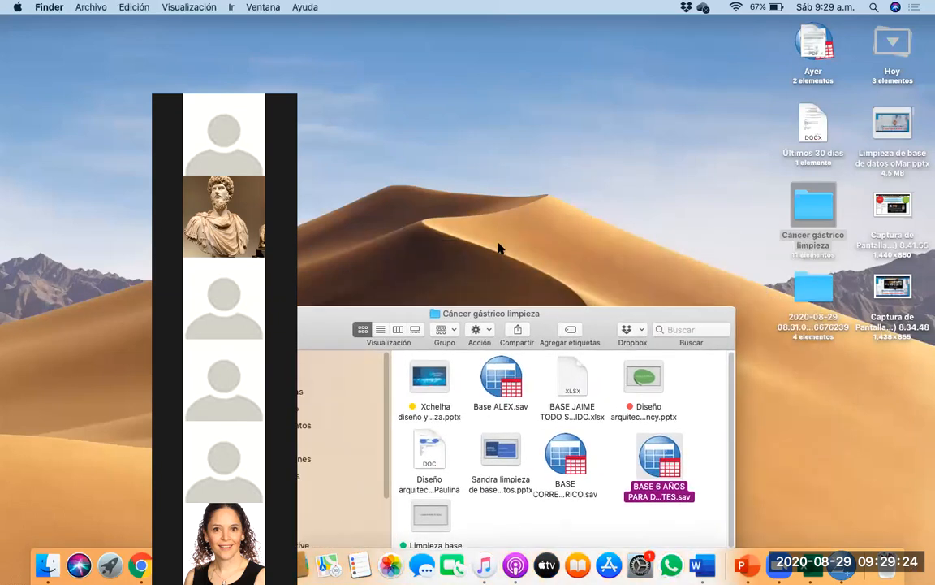
pyautogui.click(691, 330)
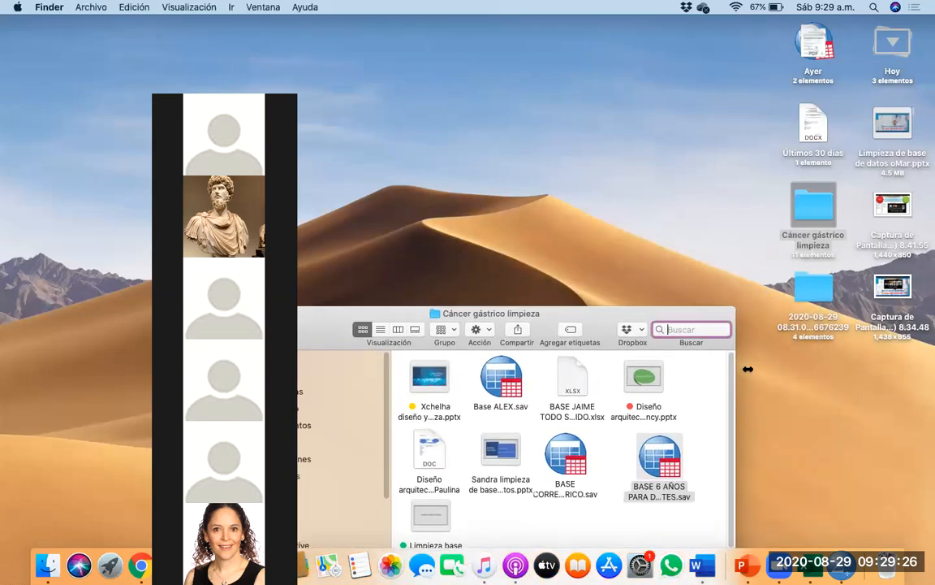
pyautogui.moveTo(710, 318); pyautogui.dragTo(817, 387)
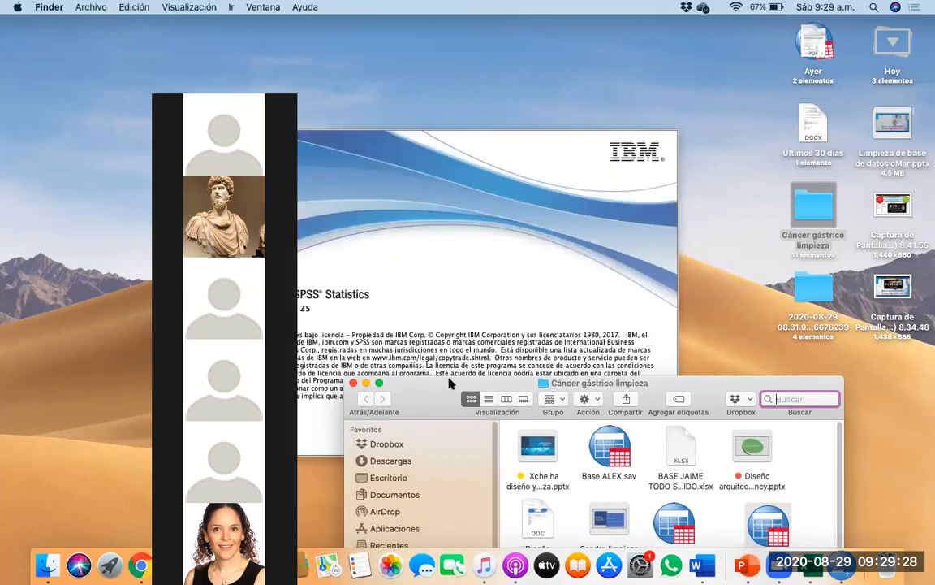
pyautogui.click(352, 383)
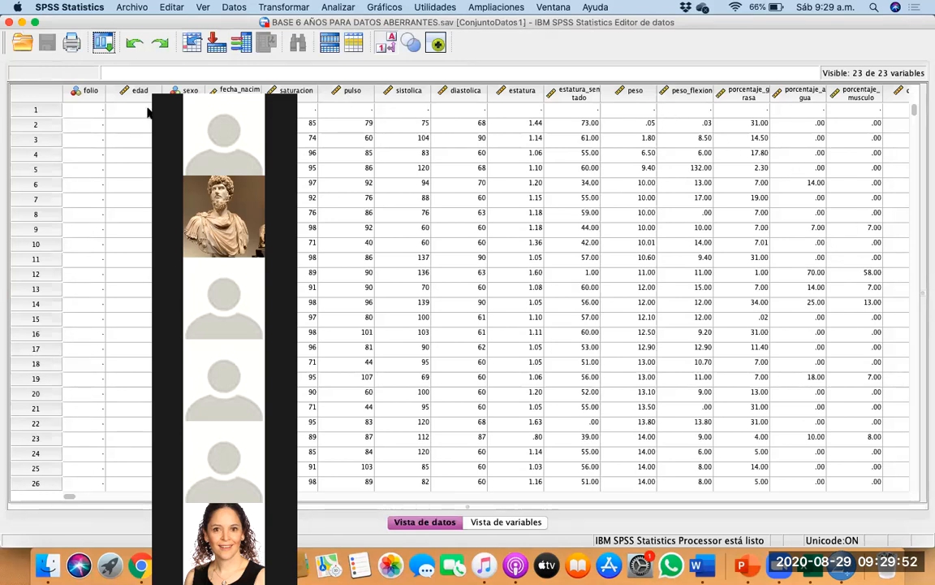
# Look over the variables from folio to ESTADO_NUTRICIONAL and the first cases of the six-year-olds dataset
pyautogui.hscroll(10, 797, 115)
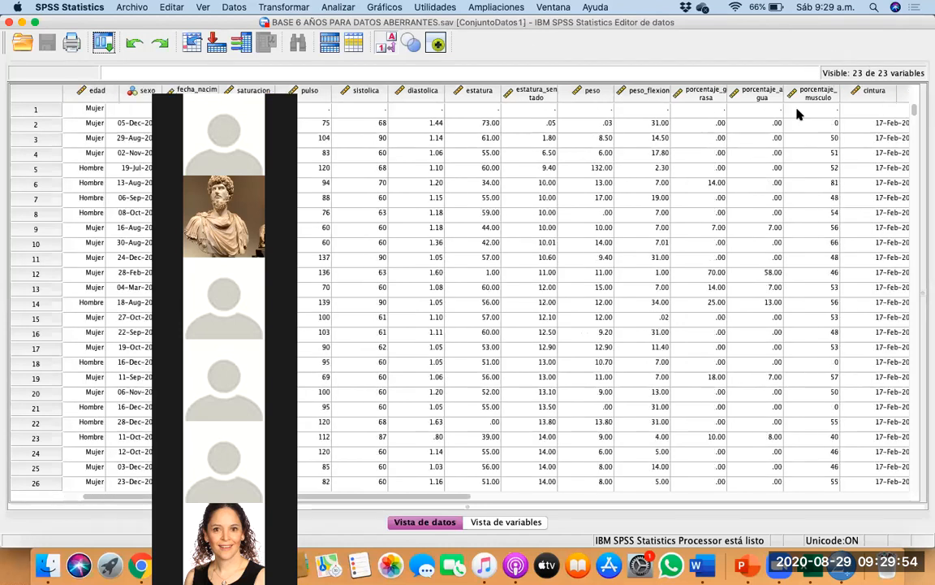
pyautogui.hscroll(3, 797, 114)
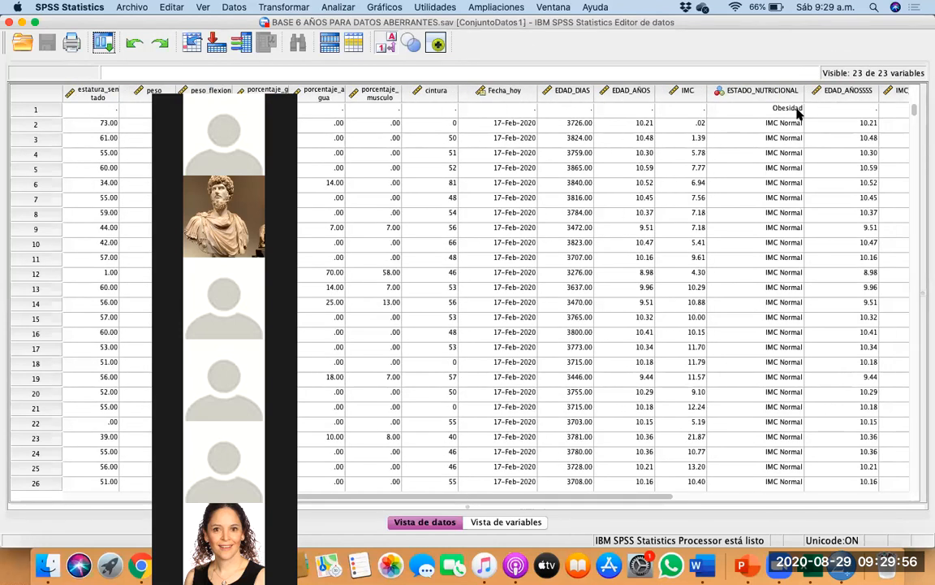
pyautogui.hscroll(3, 796, 115)
pyautogui.hscroll(-8, 797, 115)
pyautogui.scroll(-1, 797, 115)
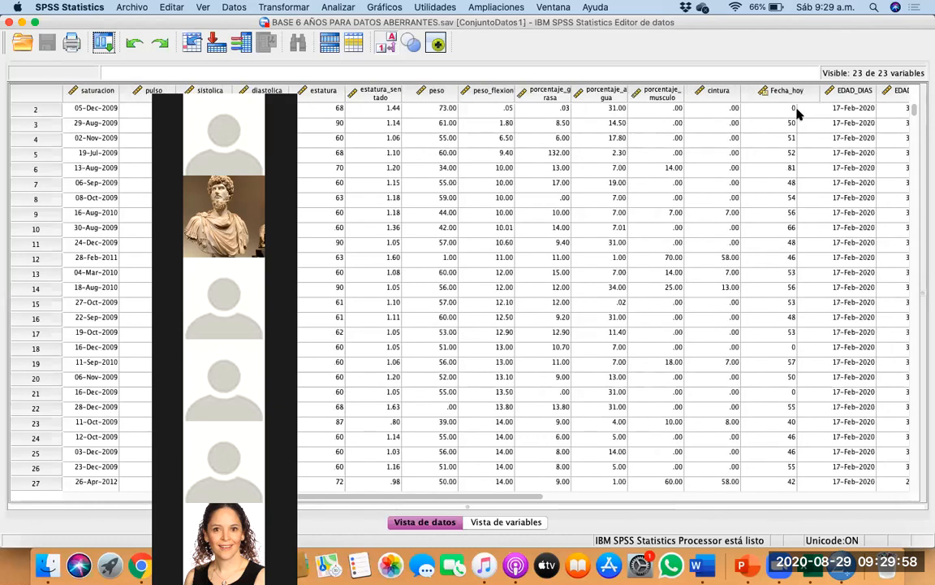
pyautogui.hscroll(-4, 796, 115)
pyautogui.scroll(-2, 796, 114)
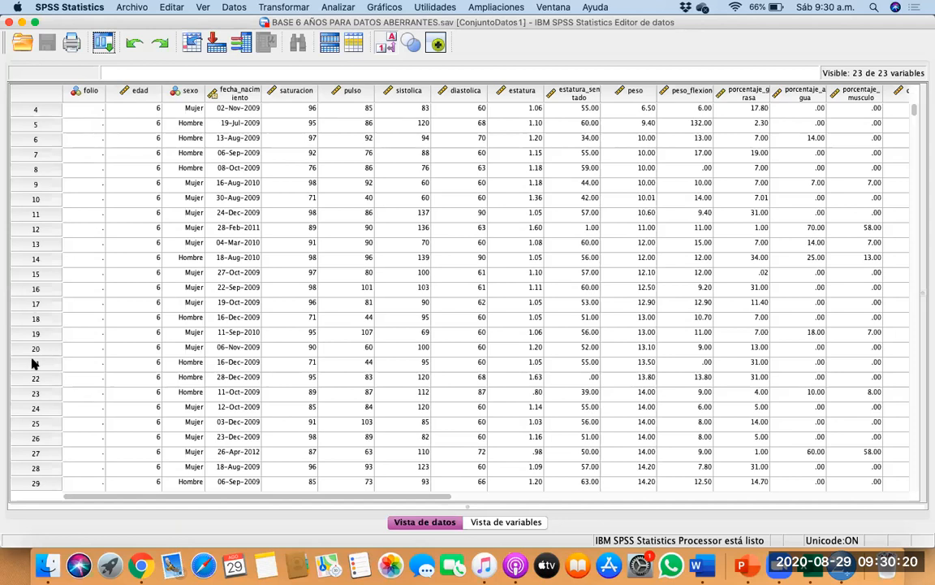
pyautogui.scroll(-3, 100, 335)
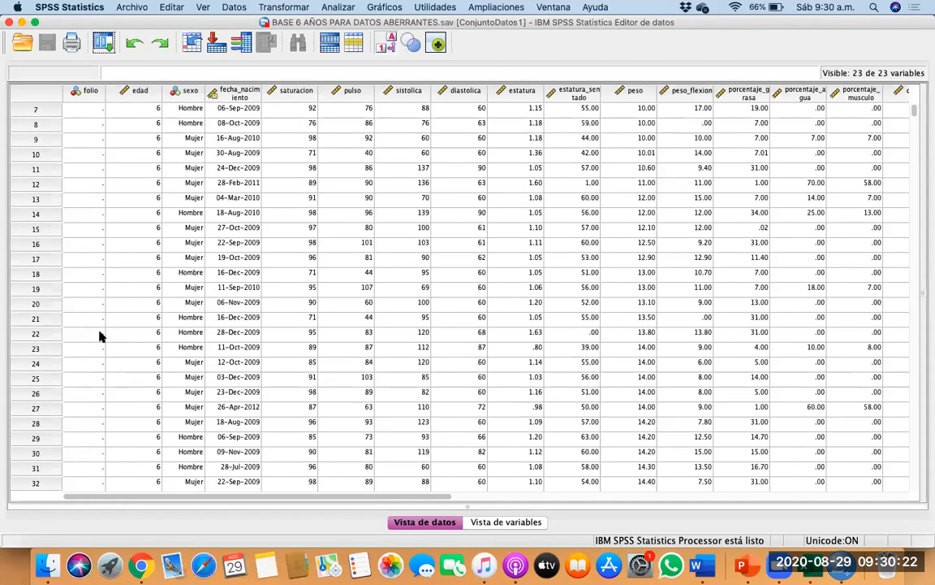
pyautogui.scroll(6, 100, 335)
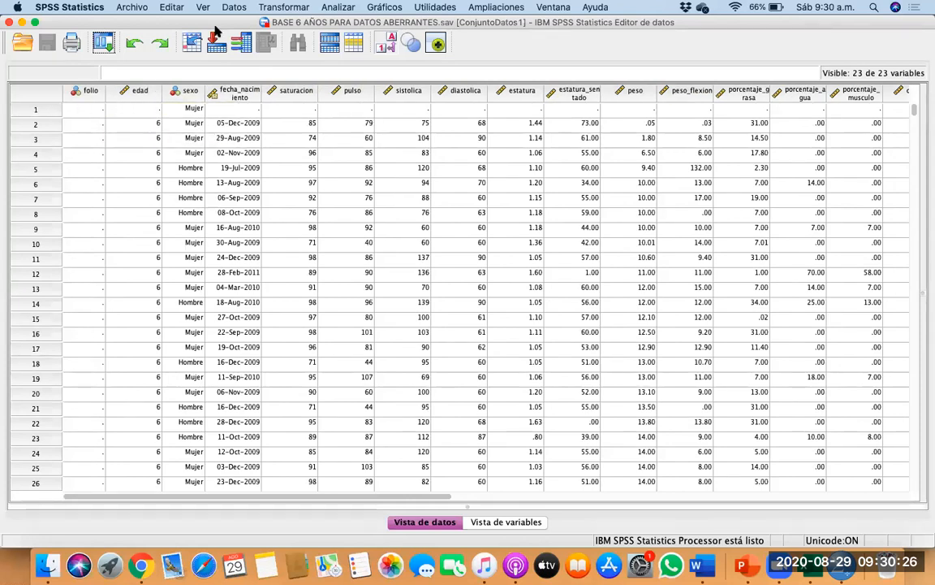
# Sort the cases by edad in ascending order and check the edad values down the dataset
pyautogui.rightClick(121, 91)
pyautogui.click(206, 201)
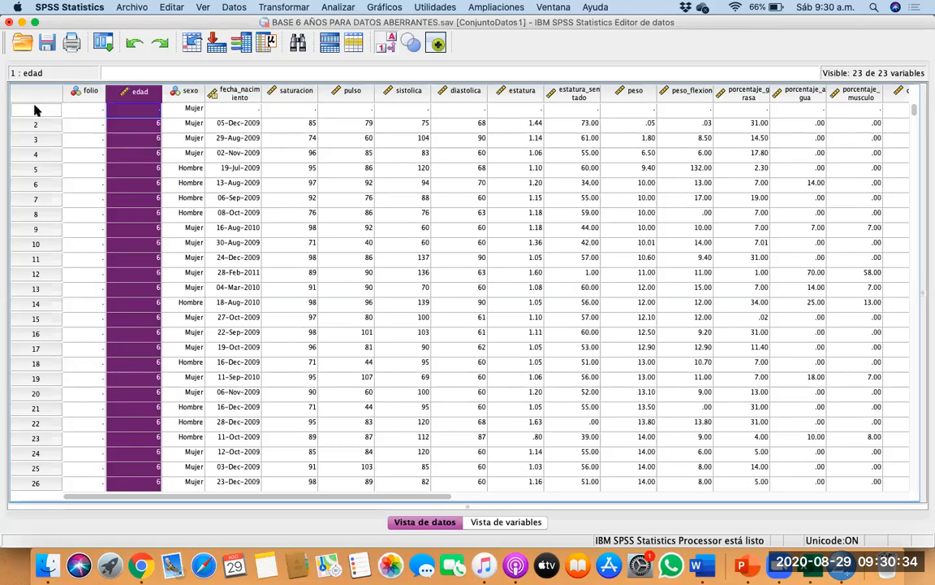
pyautogui.scroll(-4, 129, 182)
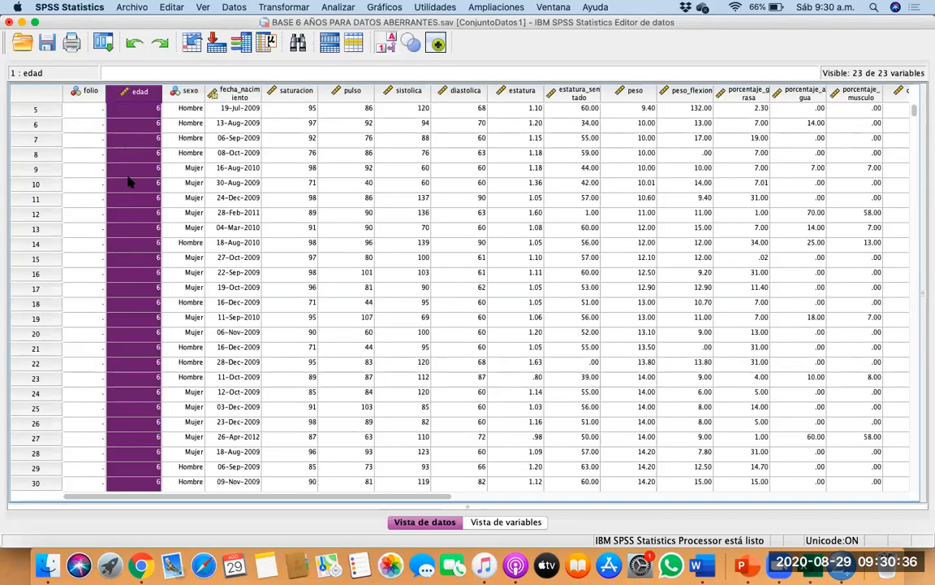
pyautogui.scroll(-20, 129, 182)
pyautogui.scroll(-20, 127, 174)
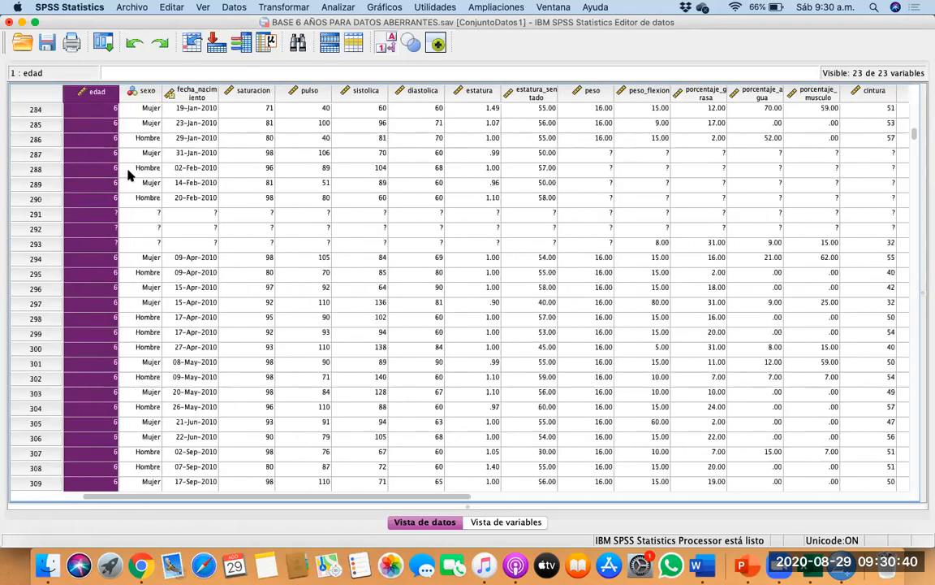
pyautogui.scroll(-20, 127, 175)
pyautogui.scroll(20, 126, 154)
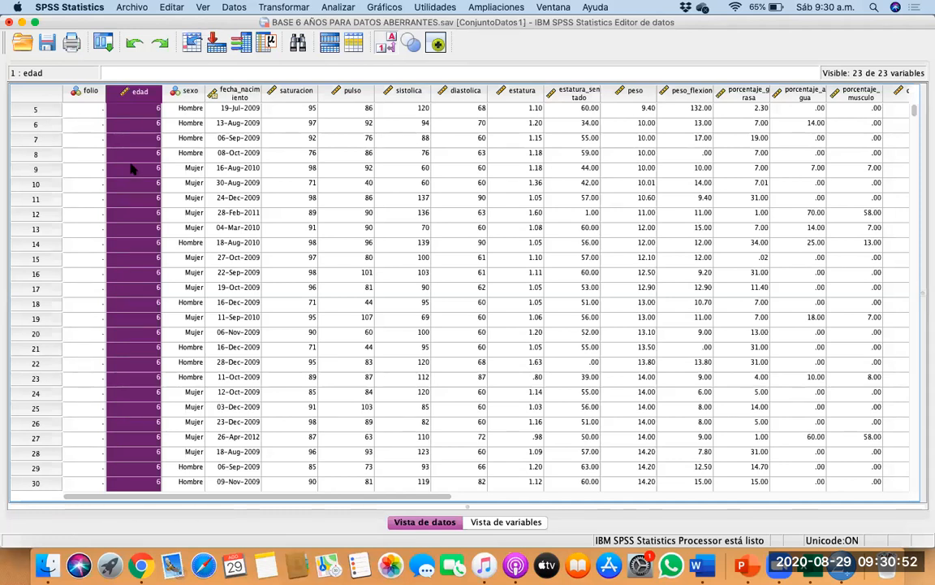
# Compare edad and fecha_nacimiento with Fecha_hoy, EDAD_DIAS and EDAD_AÑOS for the cases from row 38 on
pyautogui.scroll(-11, 133, 167)
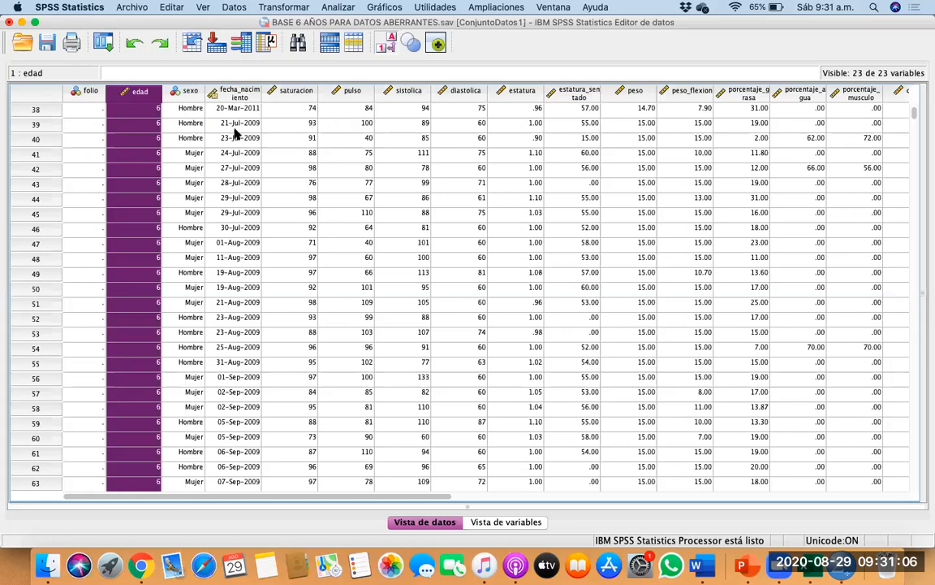
pyautogui.hscroll(10, 804, 142)
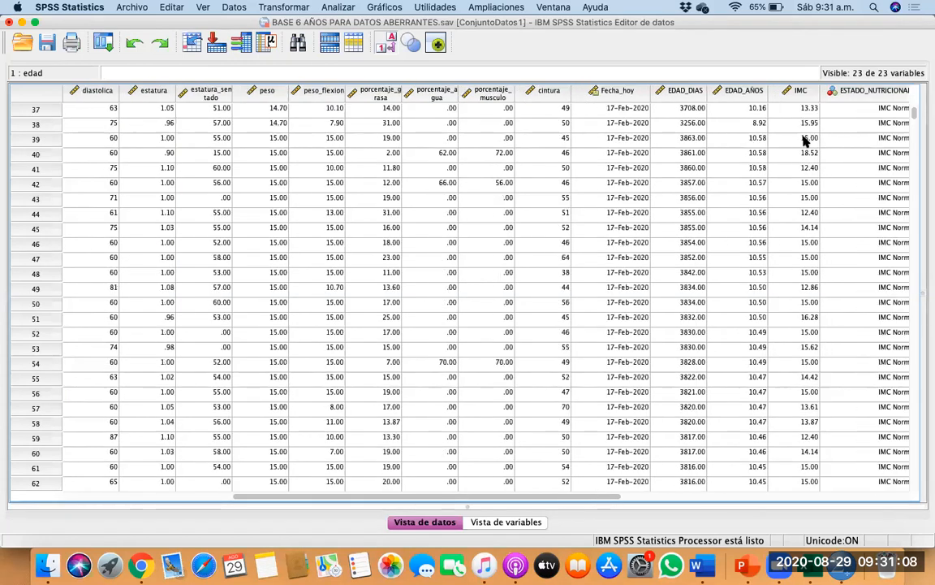
pyautogui.hscroll(2, 804, 142)
pyautogui.scroll(-1, 804, 142)
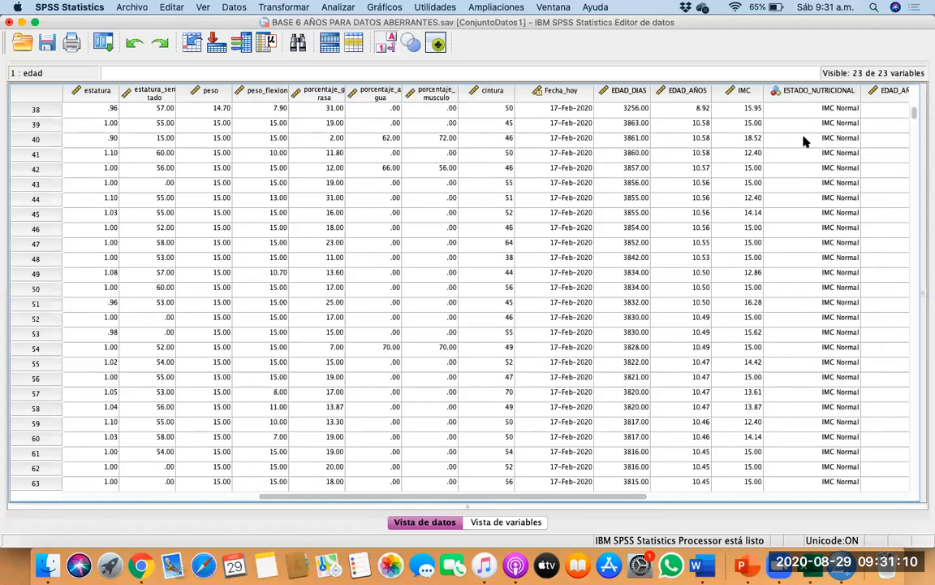
pyautogui.hscroll(-10, 804, 142)
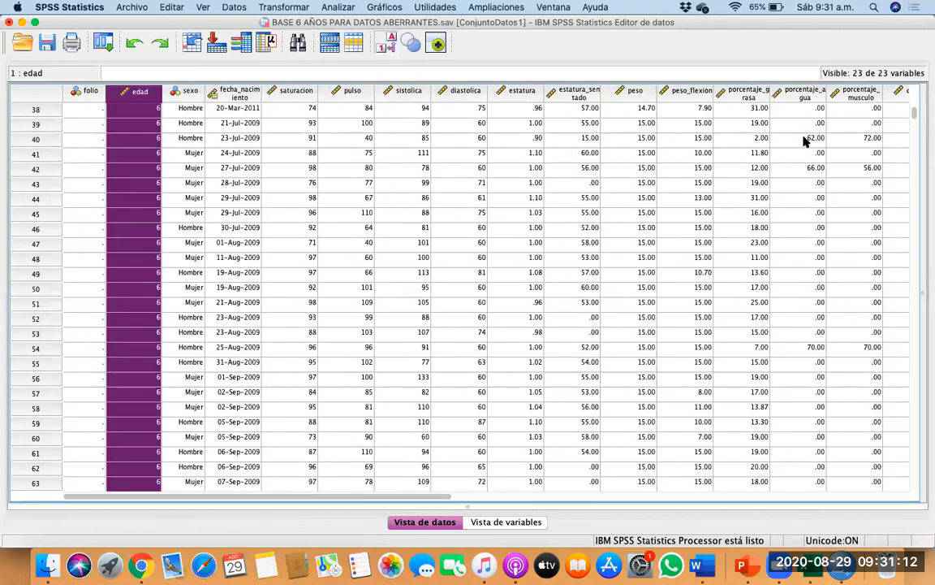
pyautogui.hscroll(1, 803, 142)
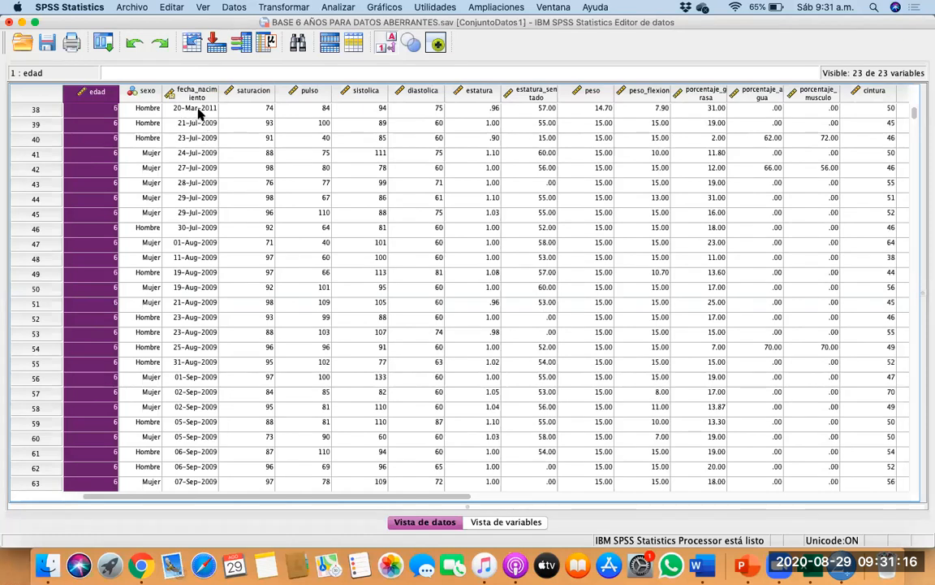
pyautogui.hscroll(4, 197, 114)
pyautogui.hscroll(1, 203, 112)
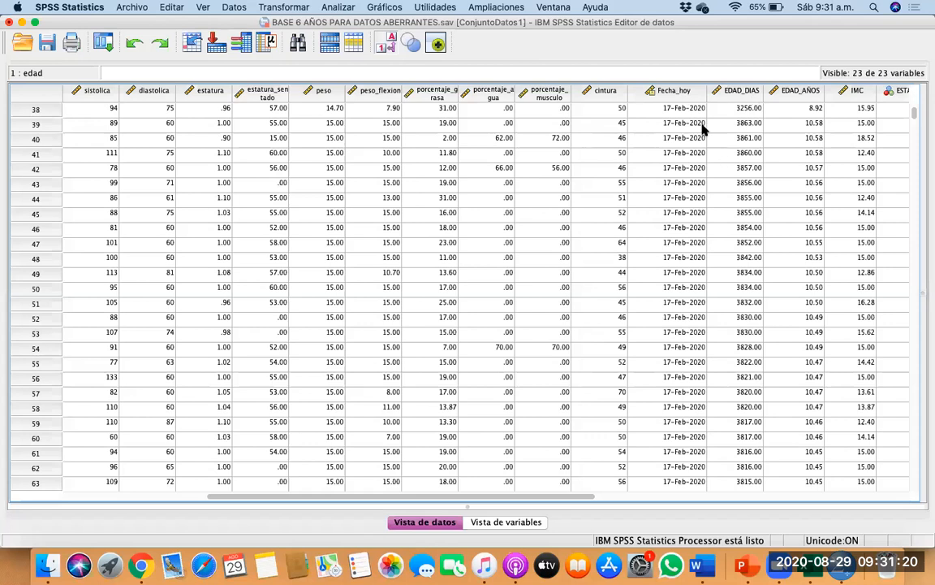
pyautogui.hscroll(-6, 812, 134)
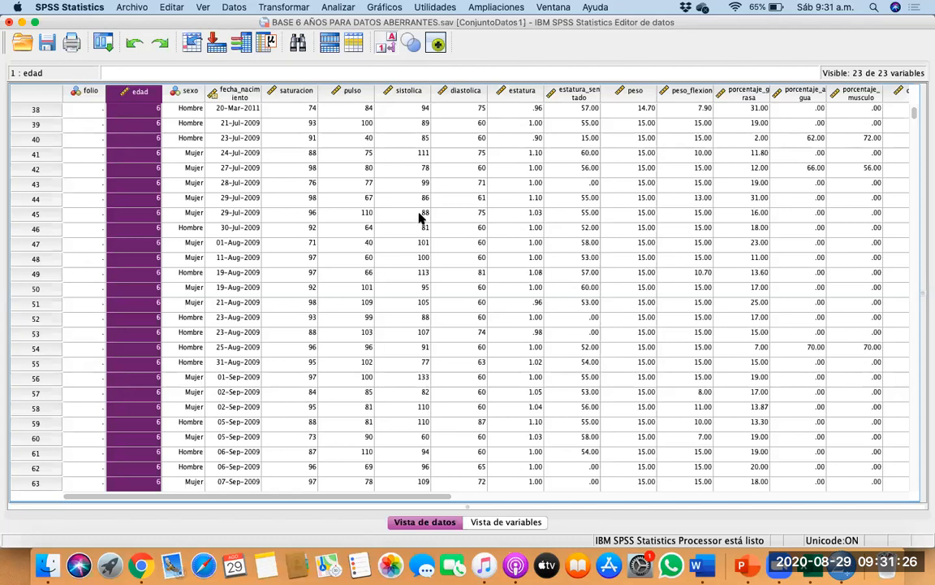
# Examine edad, fecha_nacimiento and the body measurements in the first rows of the dataset for aberrant values
pyautogui.scroll(-3, 421, 216)
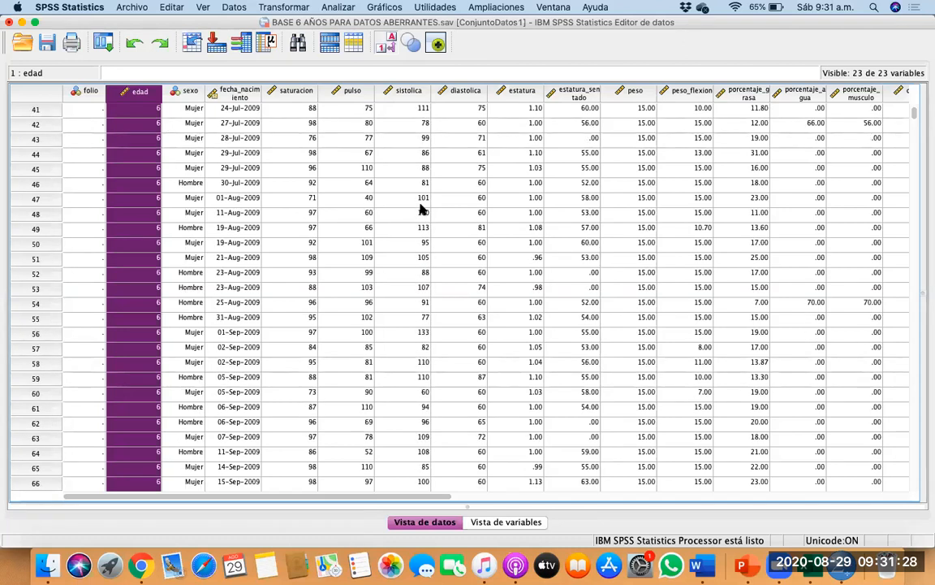
pyautogui.scroll(13, 362, 251)
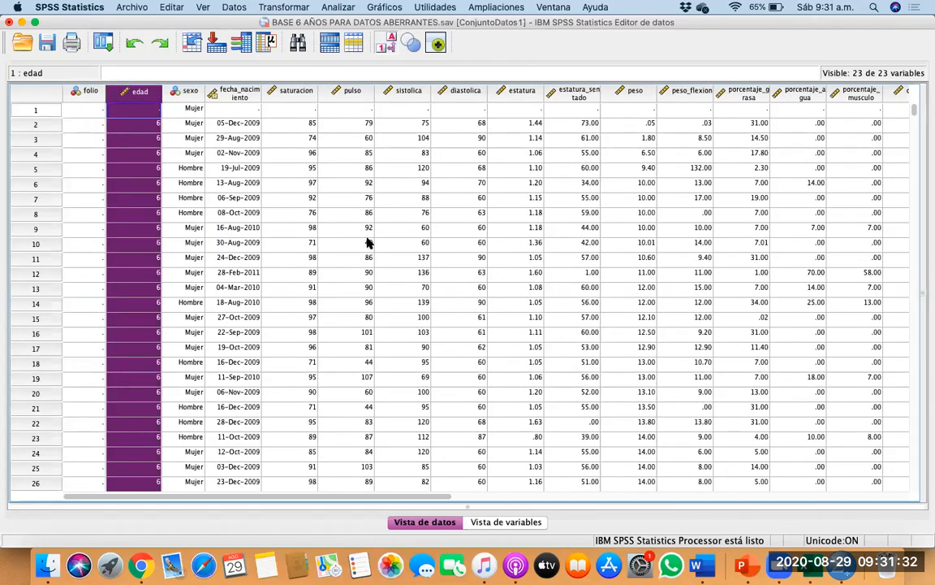
pyautogui.scroll(-1, 367, 242)
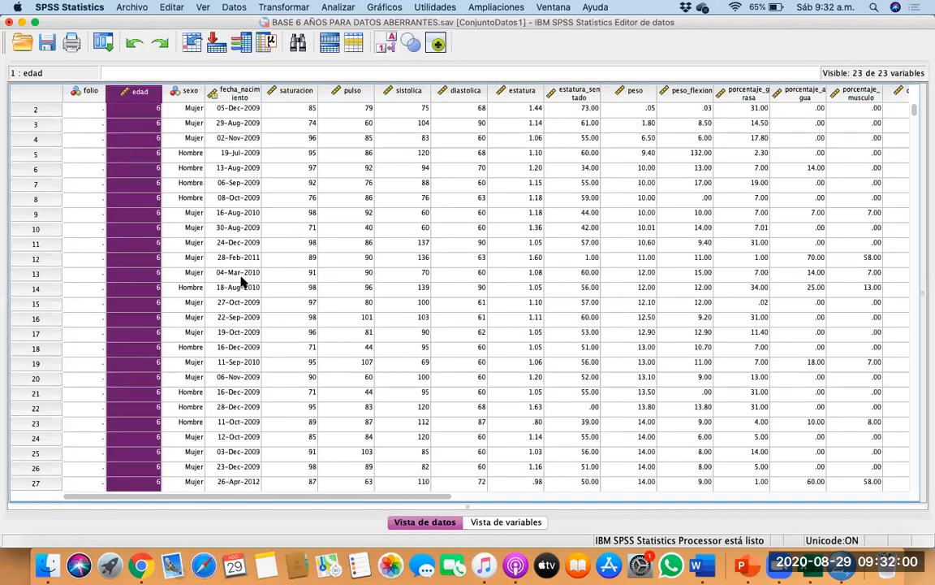
pyautogui.scroll(-2, 245, 415)
pyautogui.scroll(-1, 245, 415)
pyautogui.scroll(3, 246, 413)
pyautogui.hscroll(1, 233, 258)
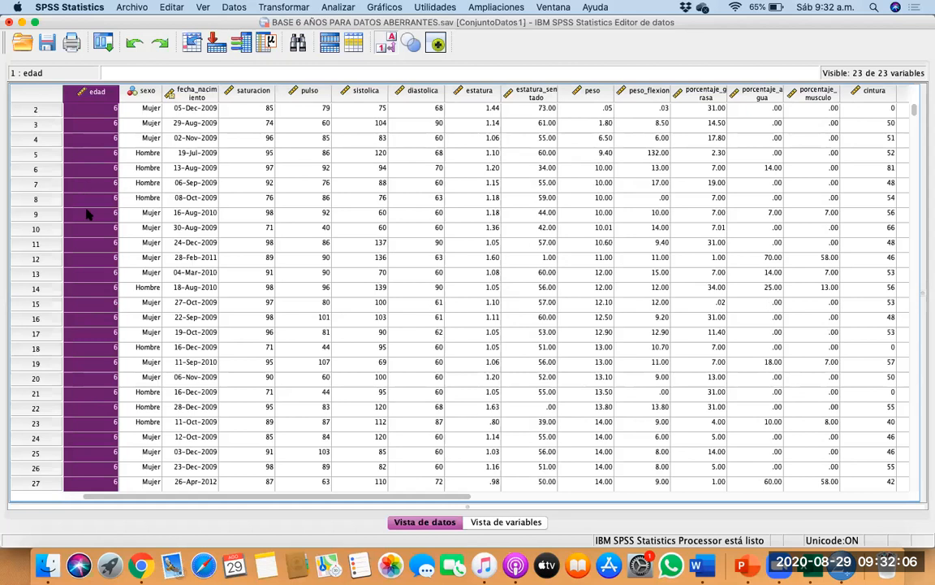
pyautogui.scroll(-3, 182, 328)
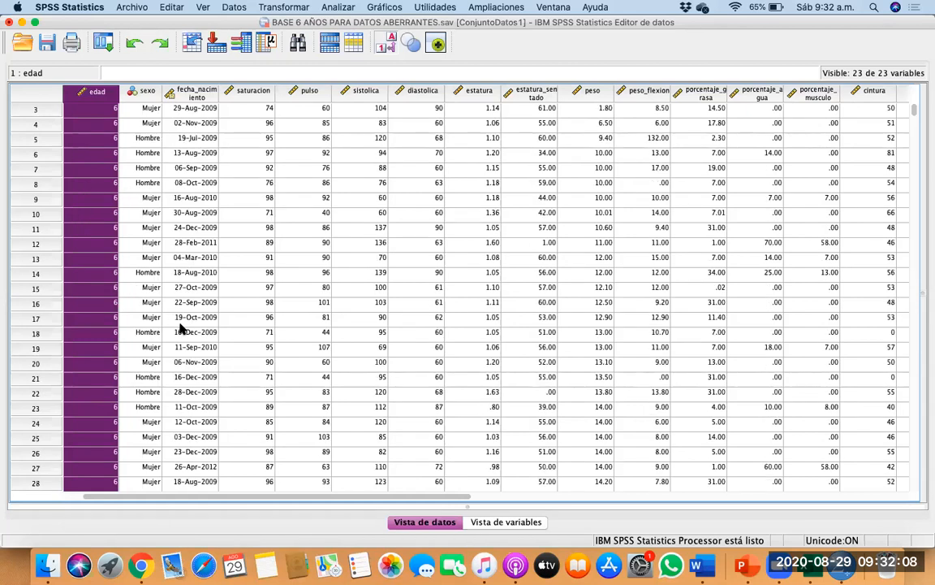
pyautogui.scroll(-7, 182, 328)
pyautogui.hscroll(1, 182, 329)
pyautogui.hscroll(-2, 182, 328)
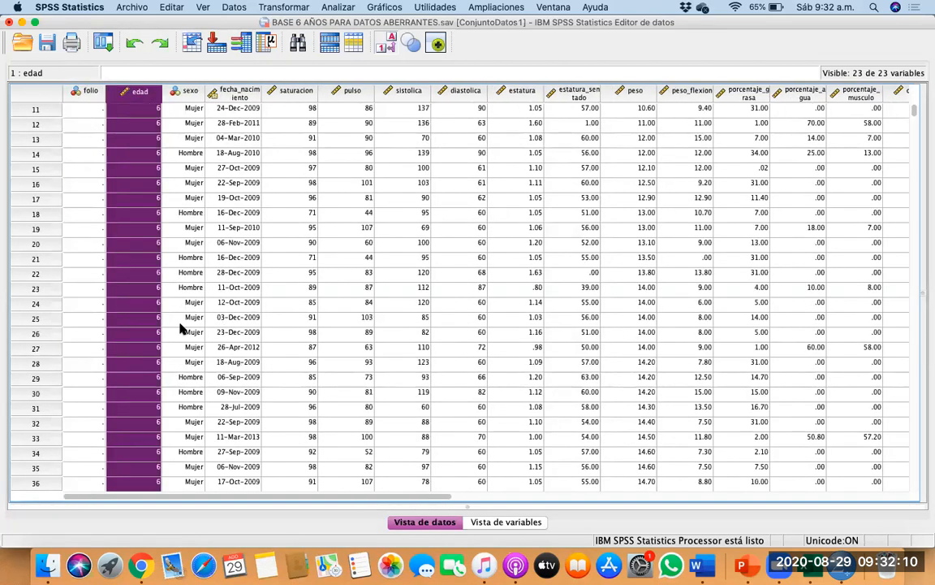
# Examine edad, fecha_nacimiento and the body measurements of the cases down to row 57 for aberrant values
pyautogui.scroll(-3, 187, 330)
pyautogui.scroll(-5, 187, 330)
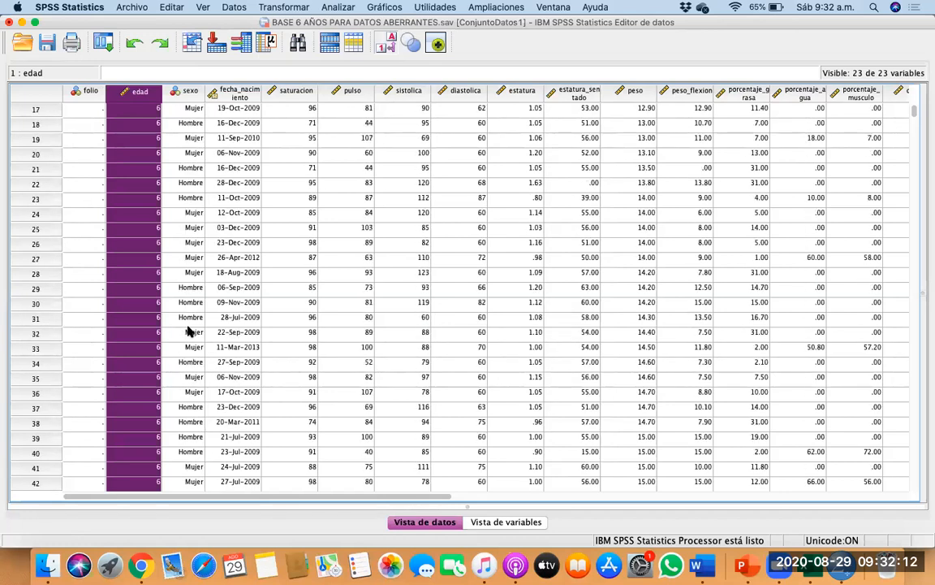
pyautogui.scroll(-13, 187, 331)
pyautogui.hscroll(1, 186, 331)
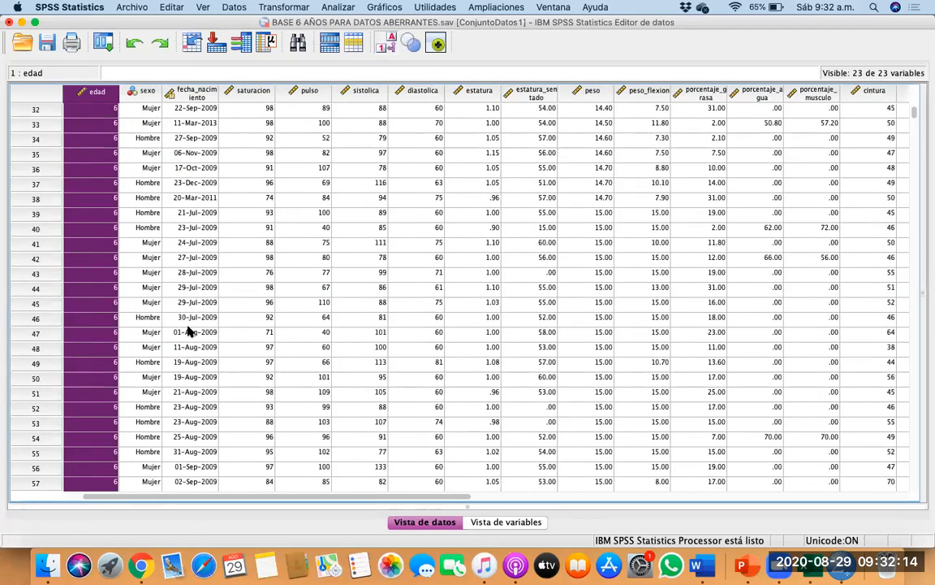
pyautogui.scroll(20, 191, 349)
pyautogui.hscroll(-1, 191, 349)
pyautogui.scroll(12, 195, 367)
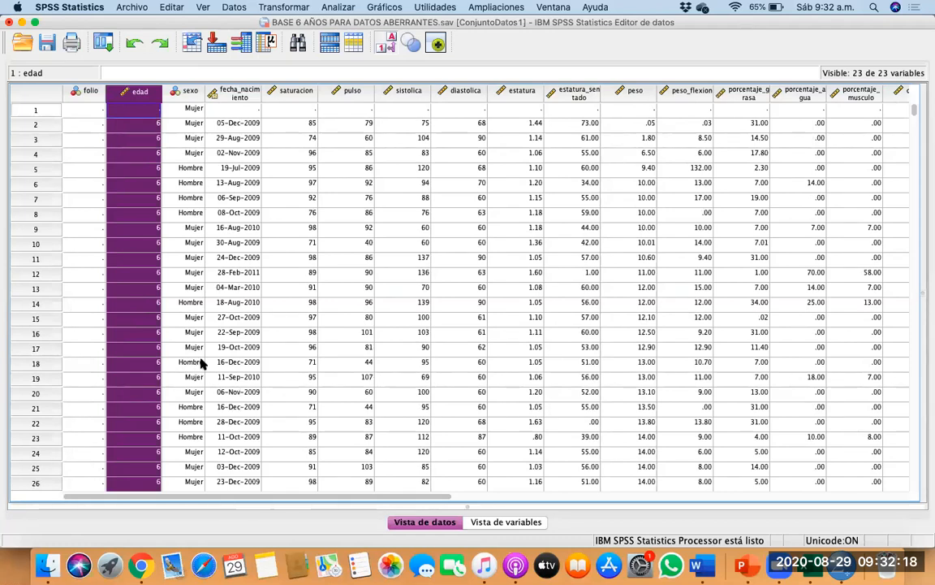
# Sort the cases by EDAD_AÑOSSSS in ascending order and check the calculated ages down the dataset
pyautogui.hscroll(1, 181, 322)
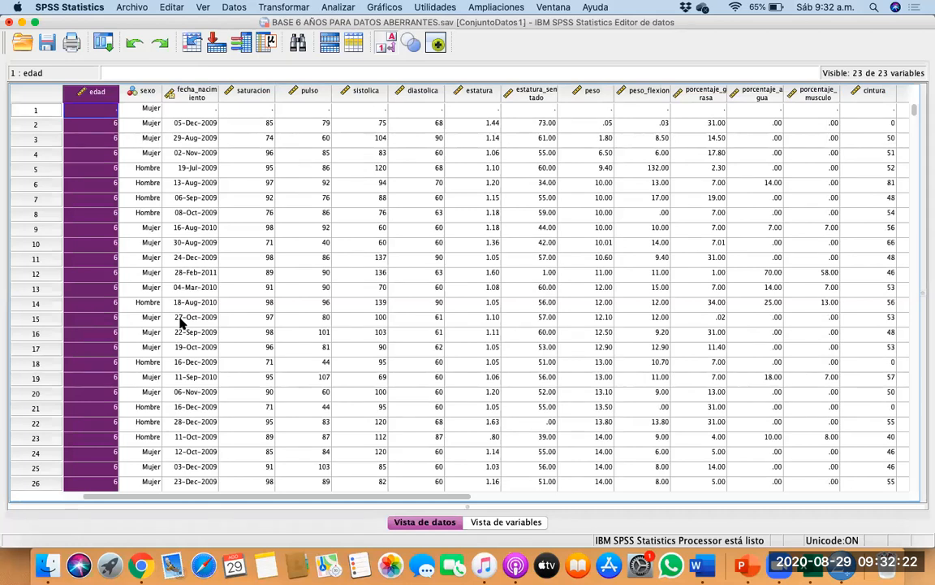
pyautogui.hscroll(8, 181, 322)
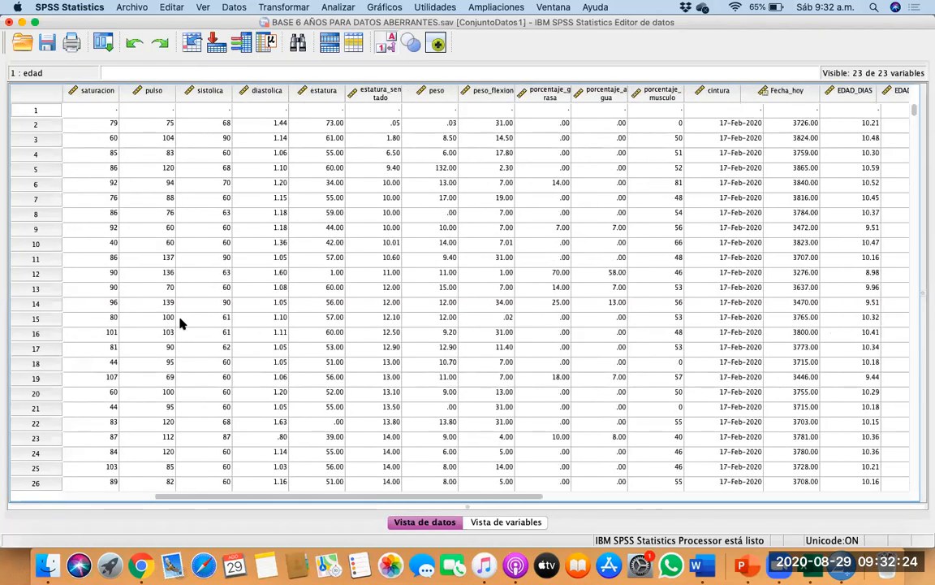
pyautogui.hscroll(6, 180, 322)
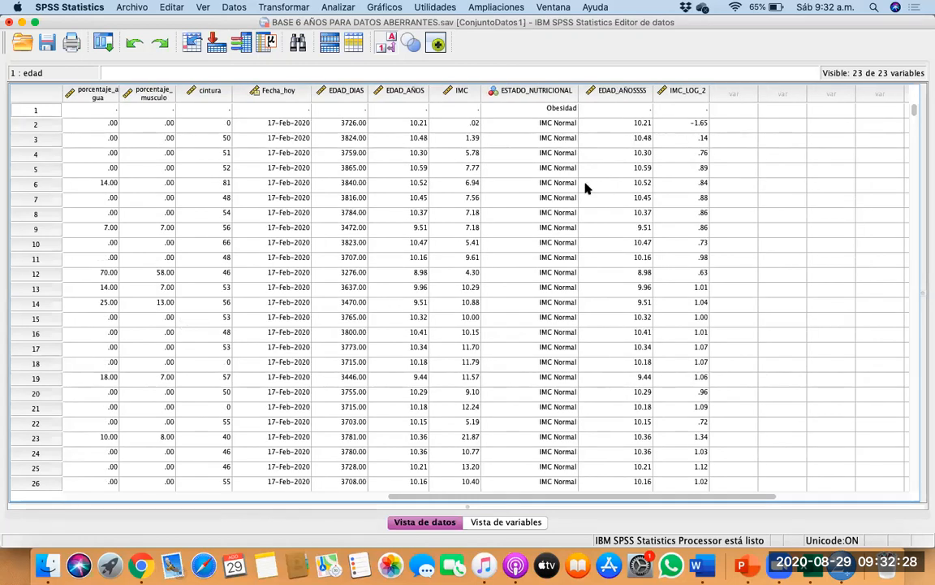
pyautogui.rightClick(630, 93)
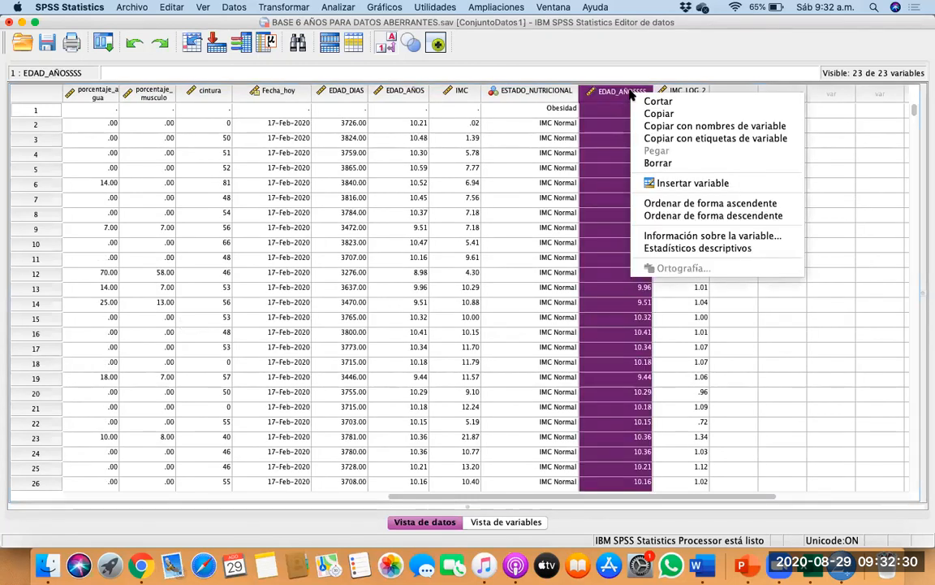
pyautogui.click(654, 203)
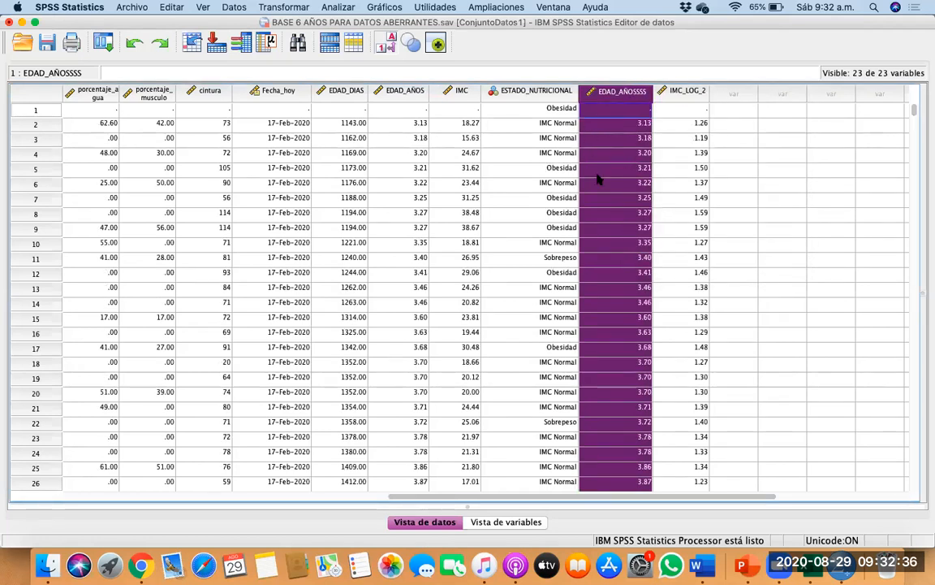
pyautogui.scroll(-3, 597, 179)
pyautogui.hscroll(2, 597, 178)
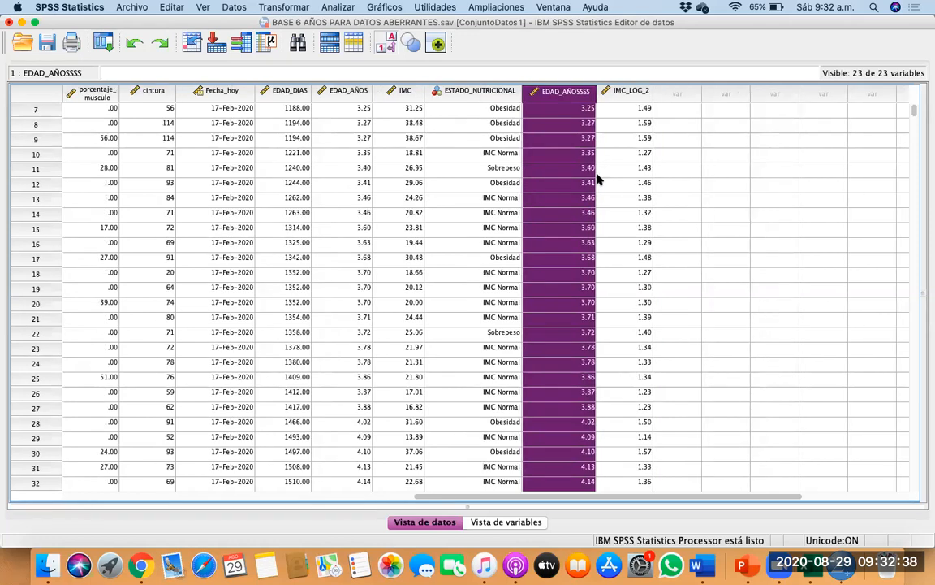
pyautogui.hscroll(-2, 597, 178)
pyautogui.hscroll(1, 598, 180)
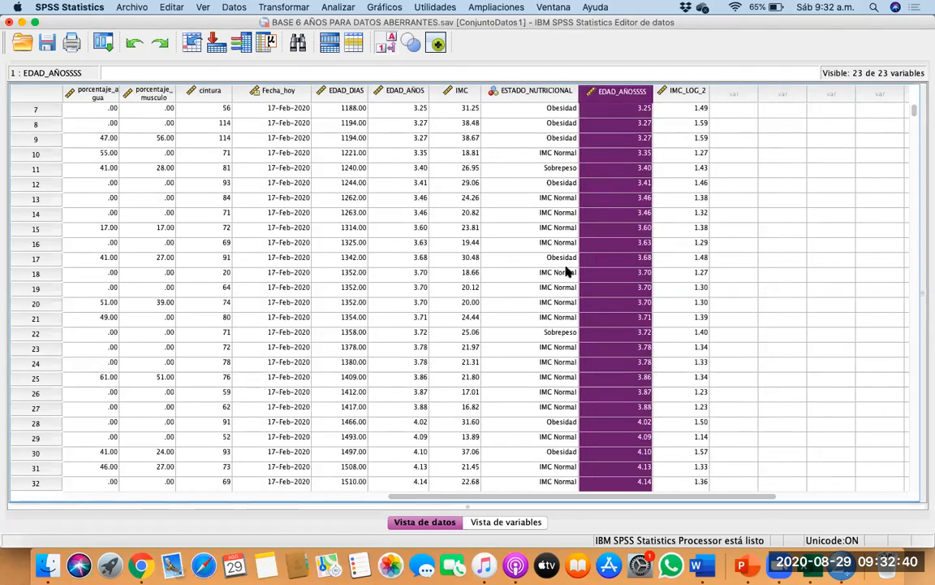
pyautogui.scroll(-1, 568, 268)
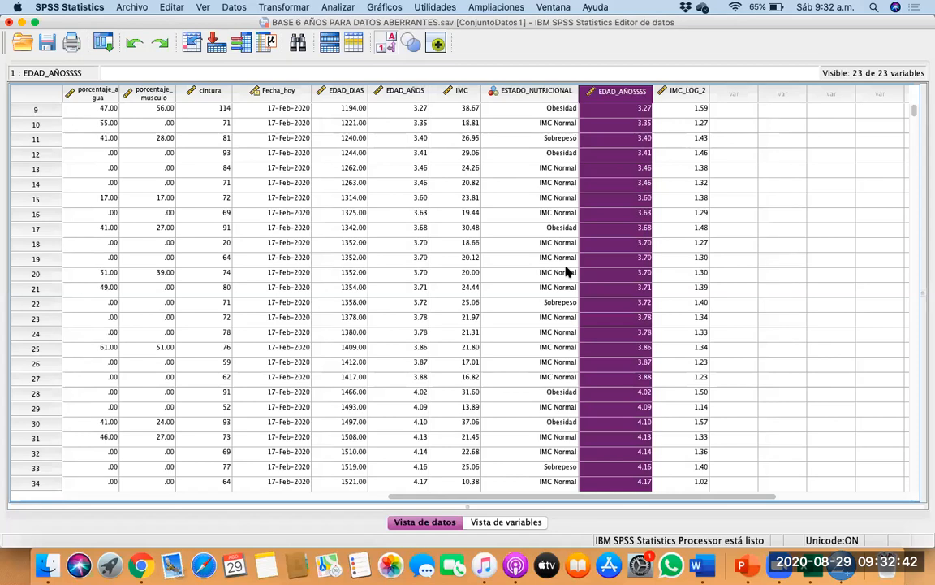
pyautogui.scroll(-10, 584, 351)
pyautogui.scroll(-20, 585, 351)
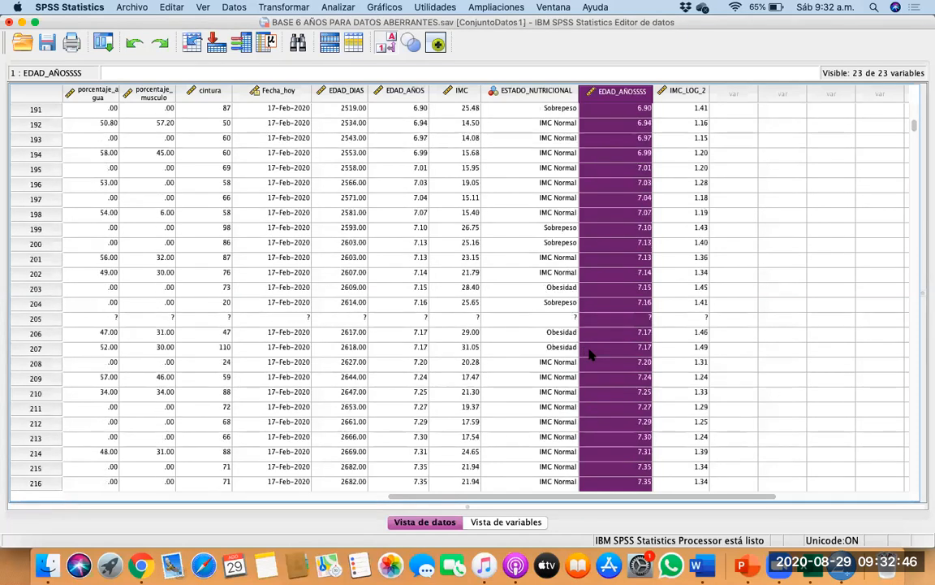
# Sort the cases by EDAD_AÑOSSSS in descending order and check the oldest cases against their edad values
pyautogui.scroll(20, 591, 355)
pyautogui.hscroll(-3, 592, 355)
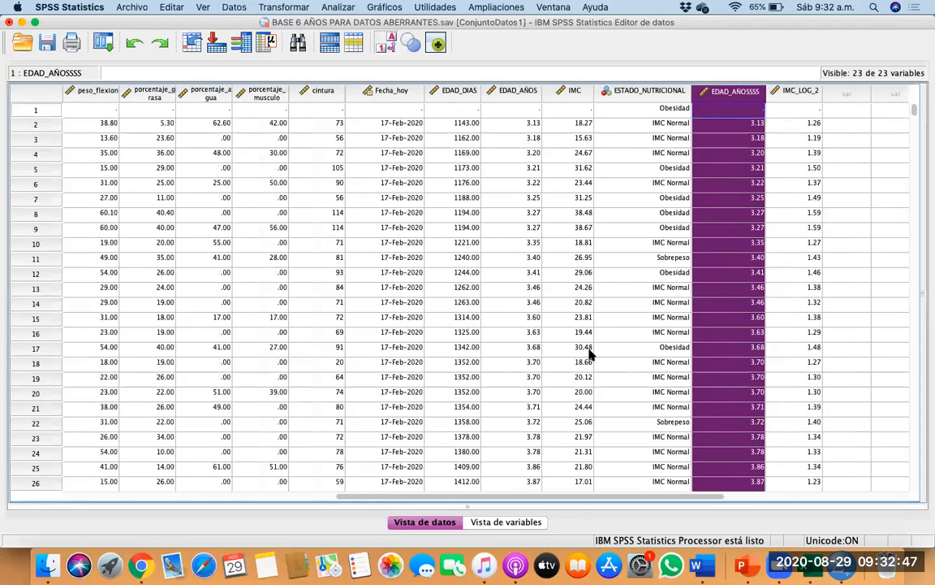
pyautogui.rightClick(718, 92)
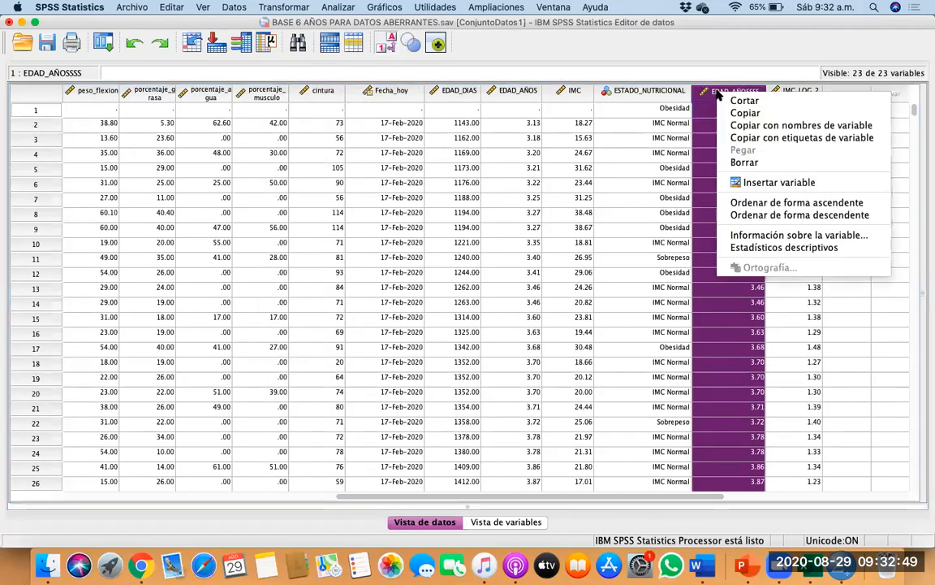
pyautogui.click(786, 214)
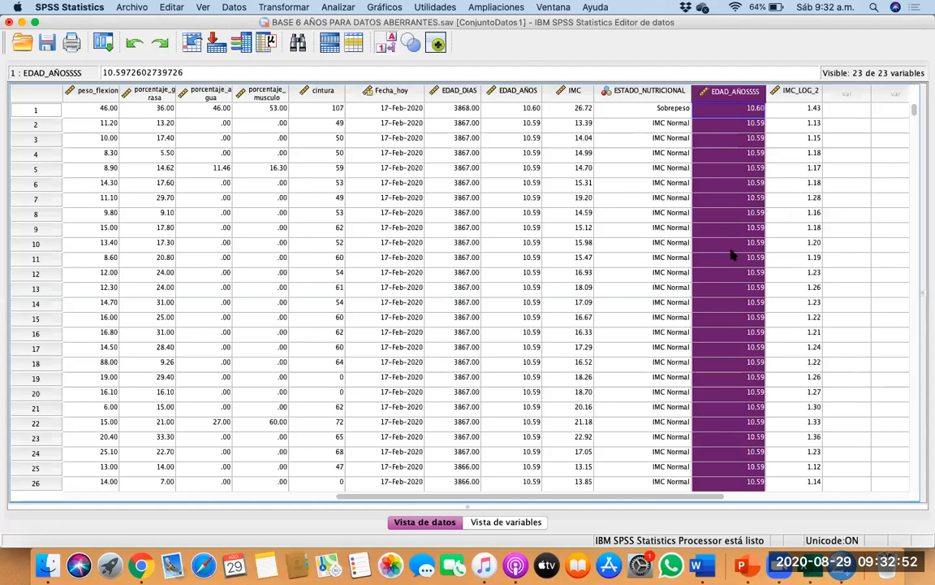
pyautogui.scroll(-15, 714, 316)
pyautogui.scroll(13, 695, 379)
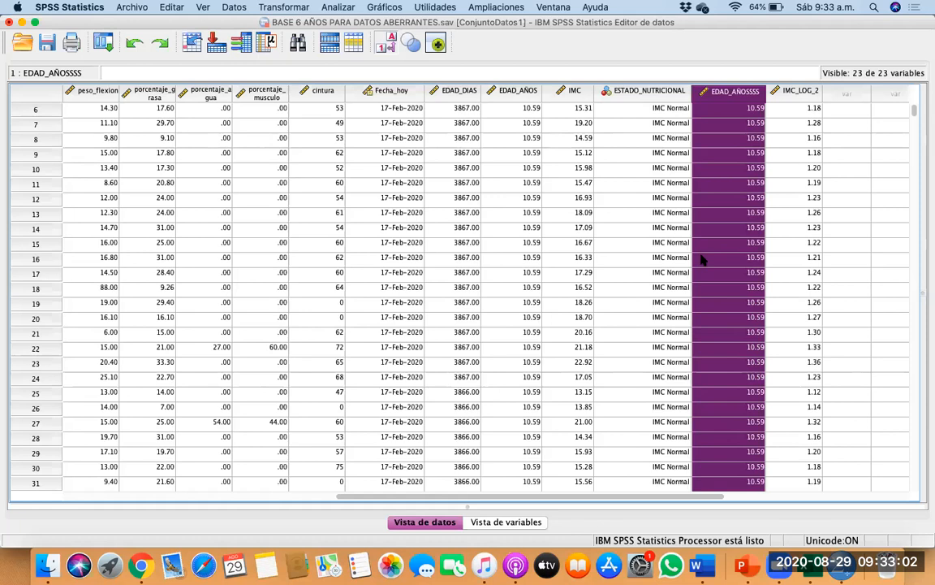
pyautogui.scroll(1, 703, 259)
pyautogui.scroll(2, 703, 259)
pyautogui.hscroll(-10, 703, 259)
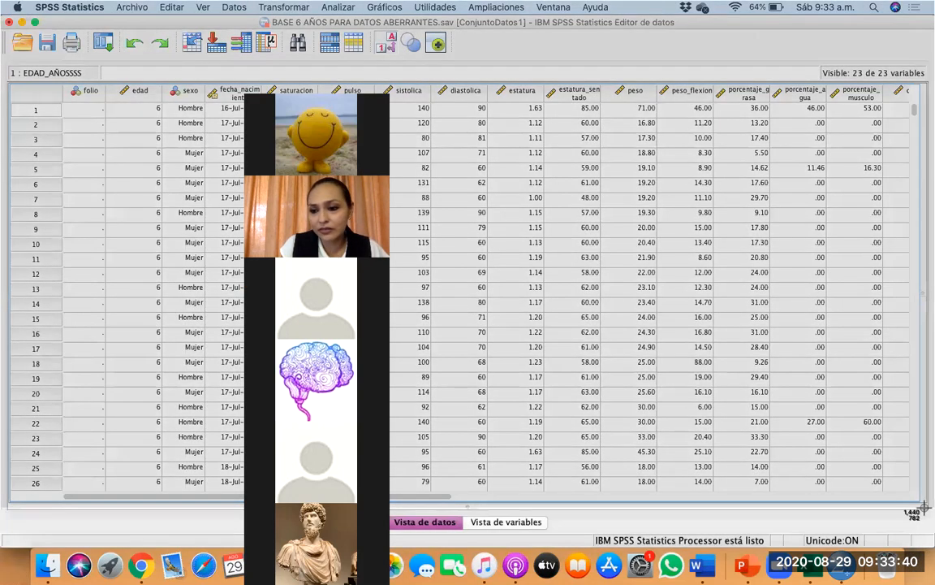
# Capture a screenshot of the whole screen and open it for markup
pyautogui.press('super+shift+3')
pyautogui.click(877, 511)
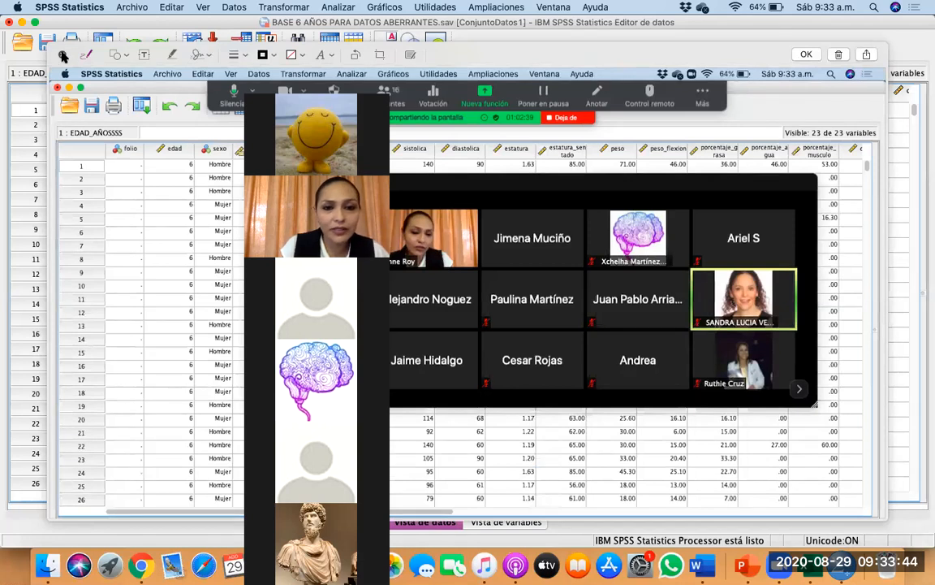
pyautogui.click(63, 55)
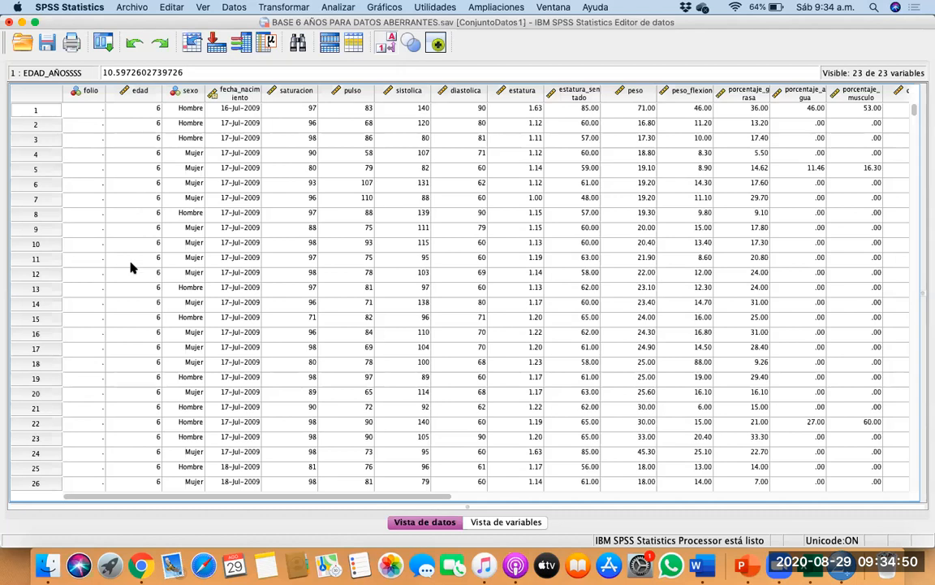
# Minimise the six-year-olds dataset window and close the results viewer without saving its contents
pyautogui.hscroll(2, 205, 315)
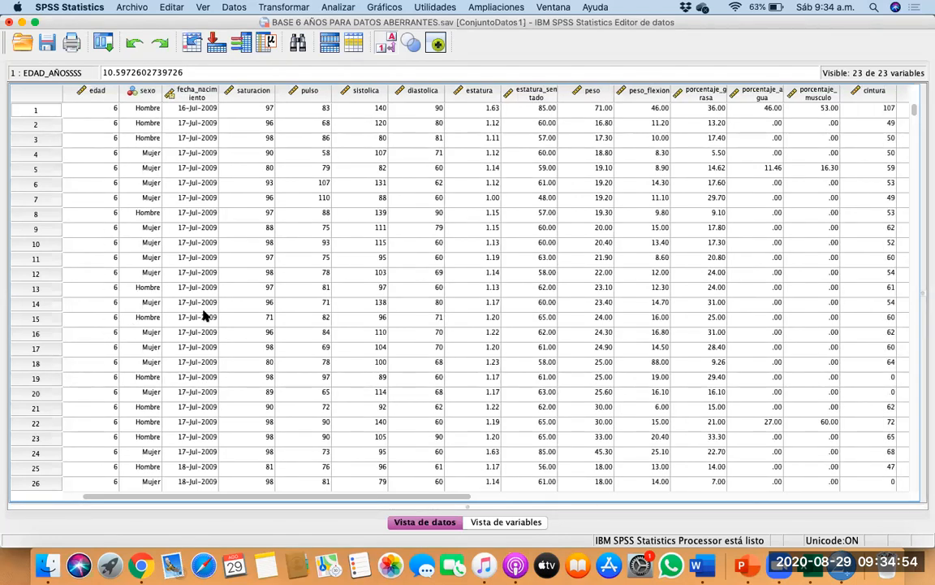
pyautogui.hscroll(2, 205, 315)
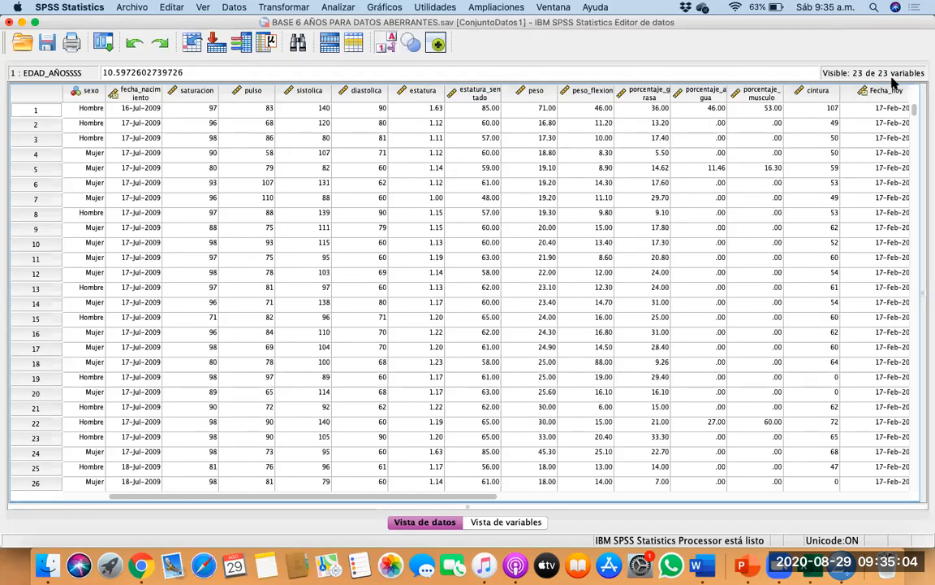
pyautogui.click(21, 23)
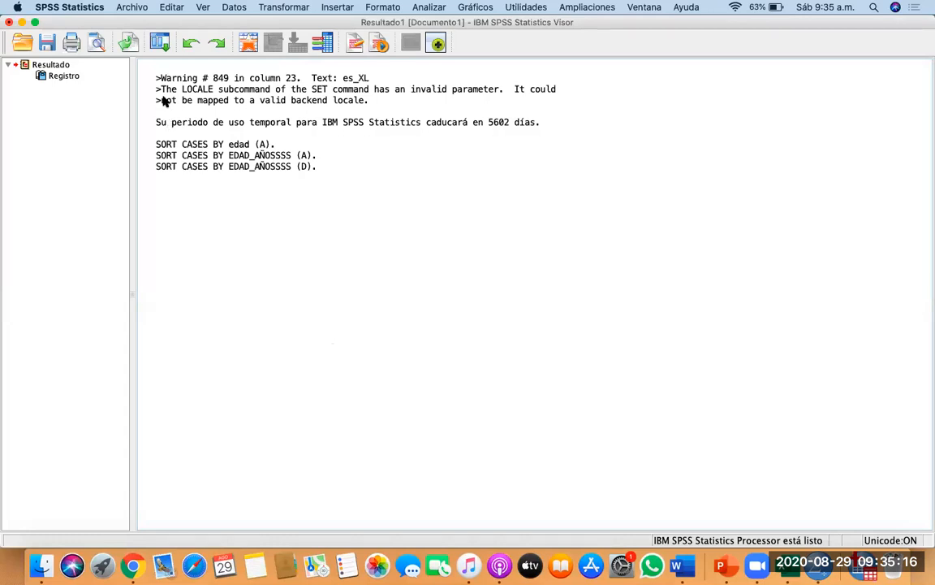
pyautogui.click(9, 22)
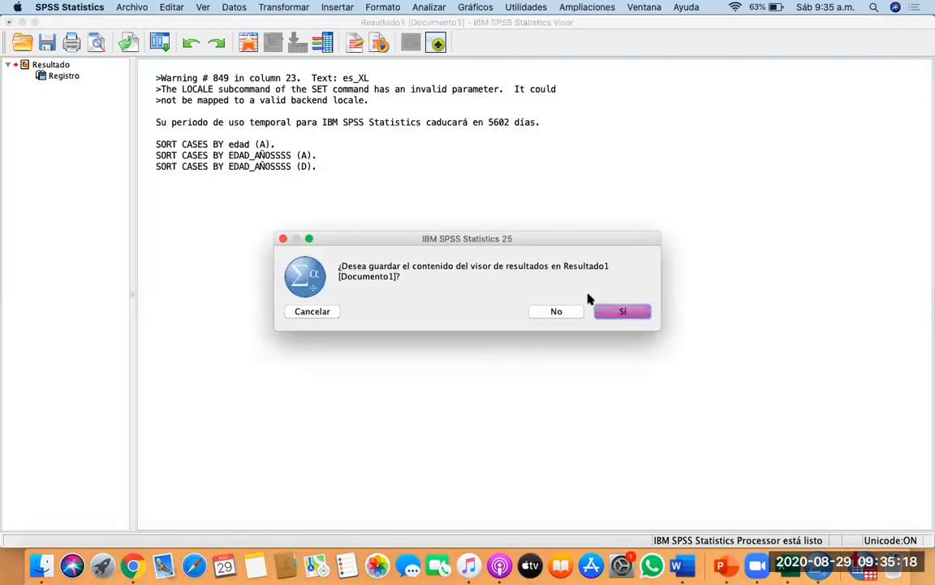
pyautogui.click(615, 311)
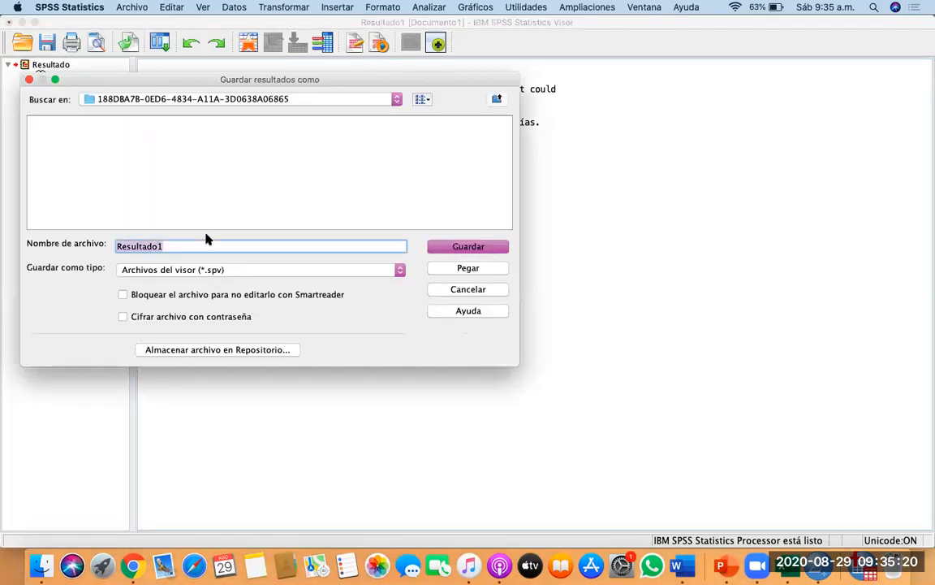
pyautogui.click(28, 79)
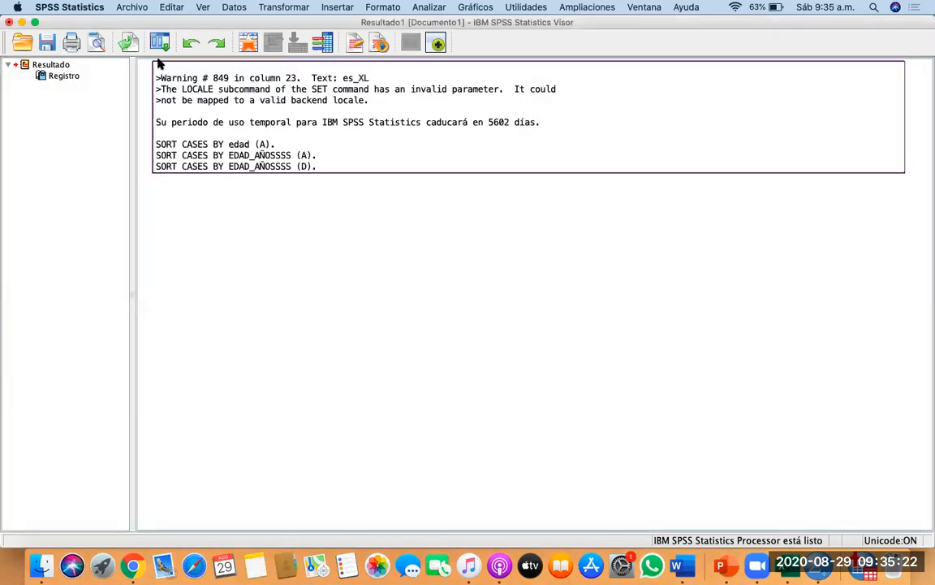
pyautogui.click(9, 22)
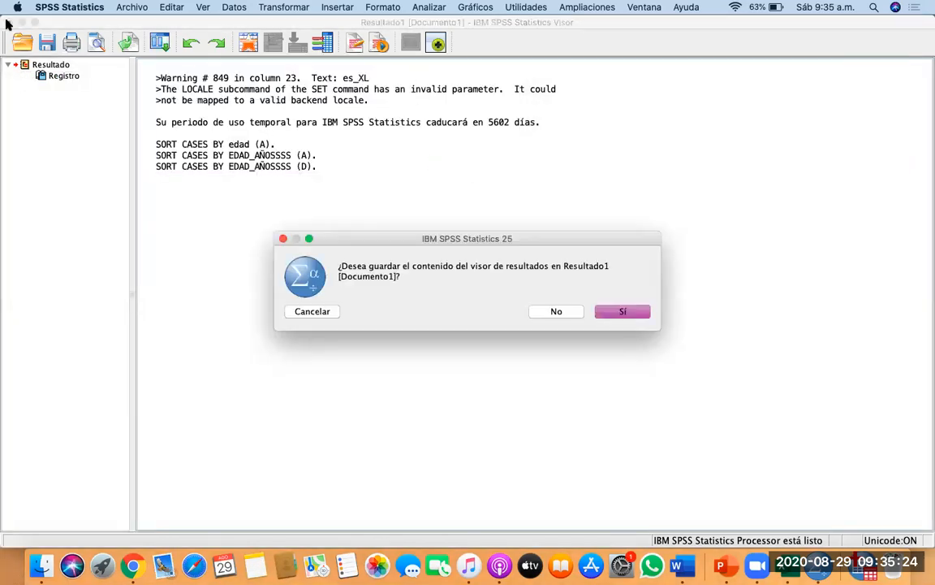
pyautogui.click(555, 312)
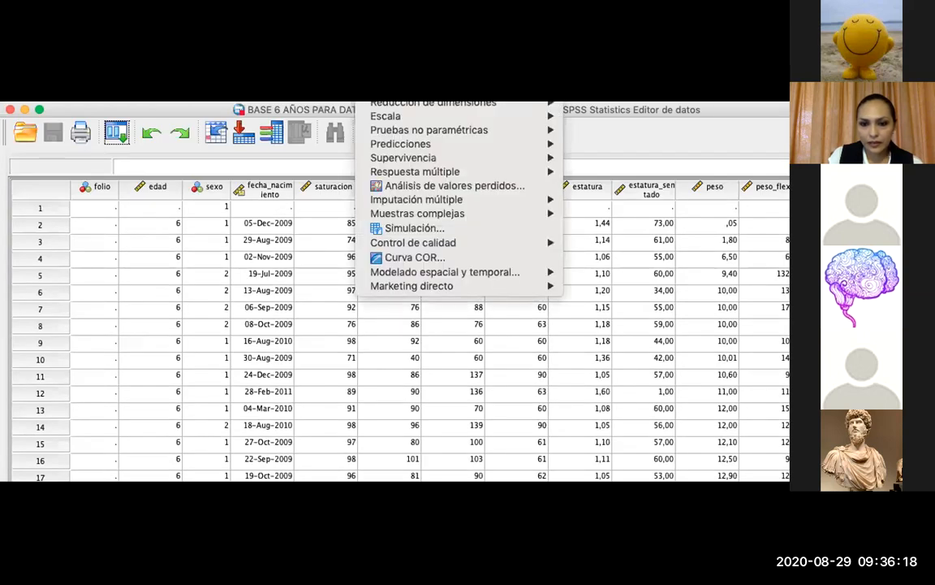
pyautogui.moveTo(37, 475); pyautogui.dragTo(37, 324)
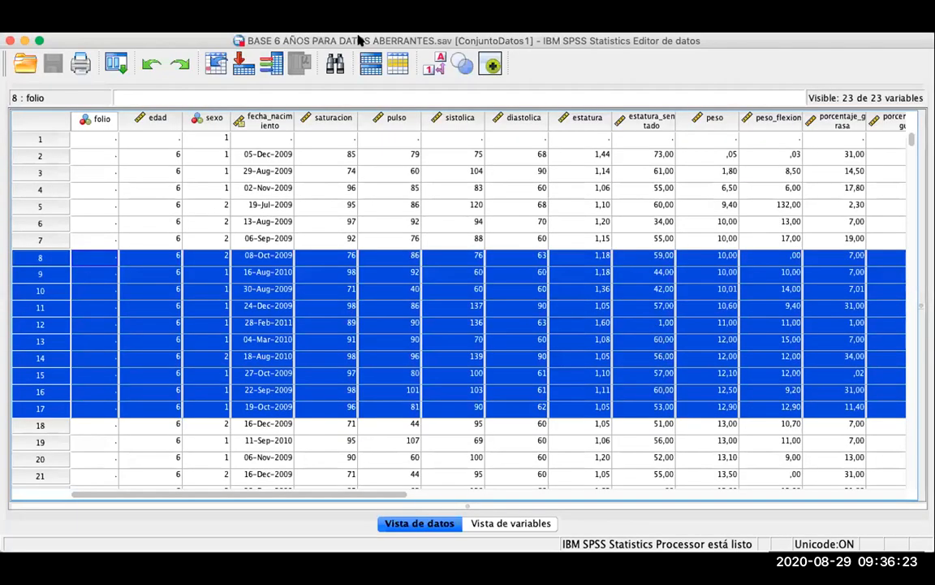
pyautogui.click(362, 63)
pyautogui.moveTo(363, 90)
pyautogui.click(23, 39)
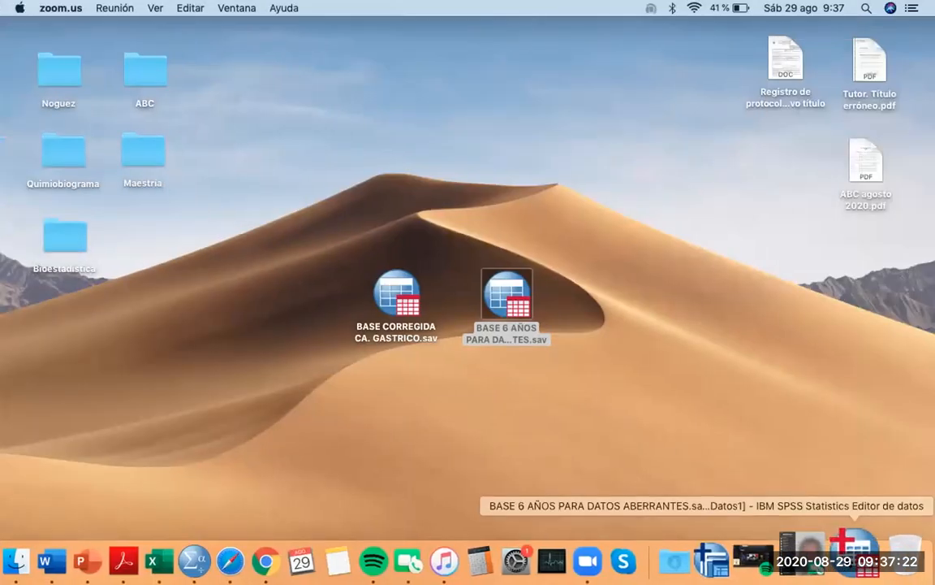
# Restore the six-year-olds dataset window and set up a Frequencies analysis with peso as the variable
pyautogui.click(770, 560)
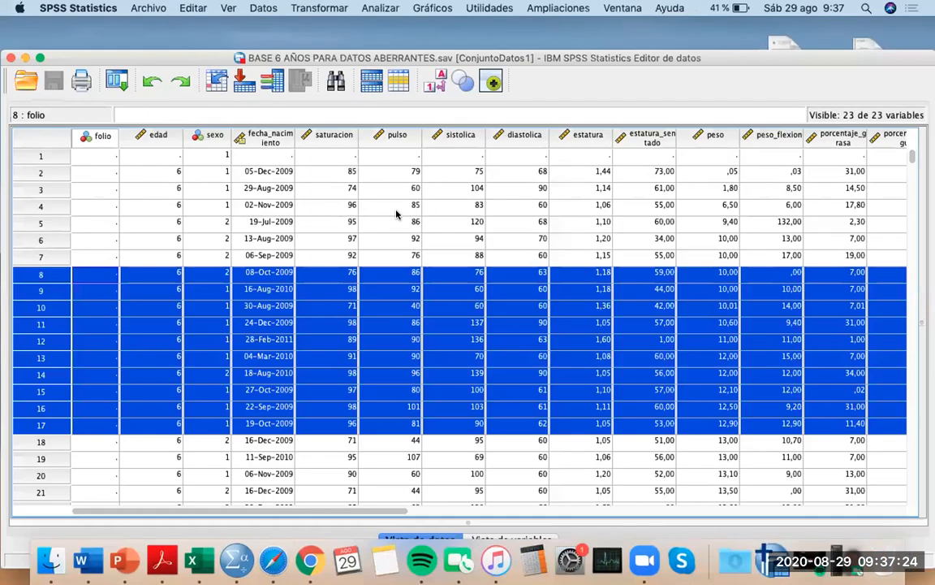
pyautogui.click(383, 9)
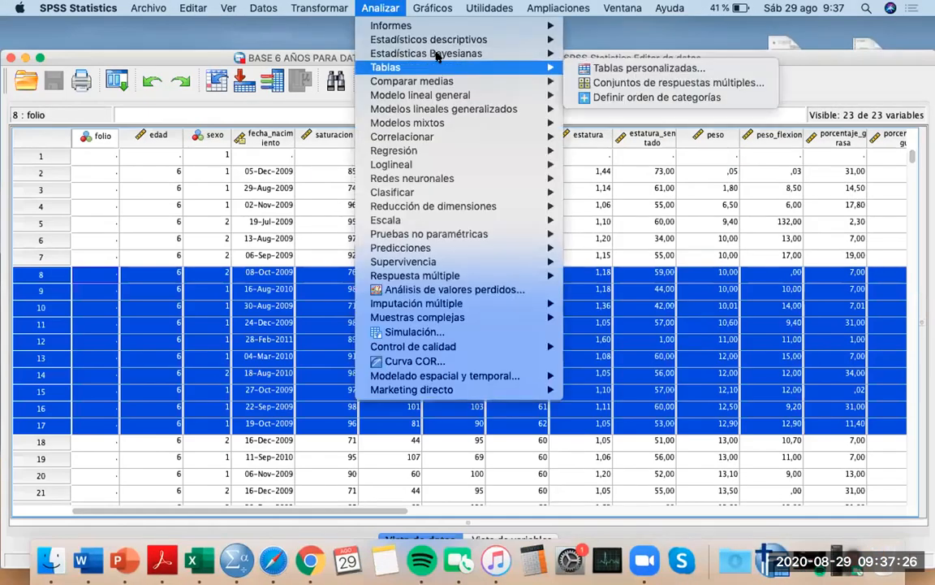
pyautogui.moveTo(438, 46)
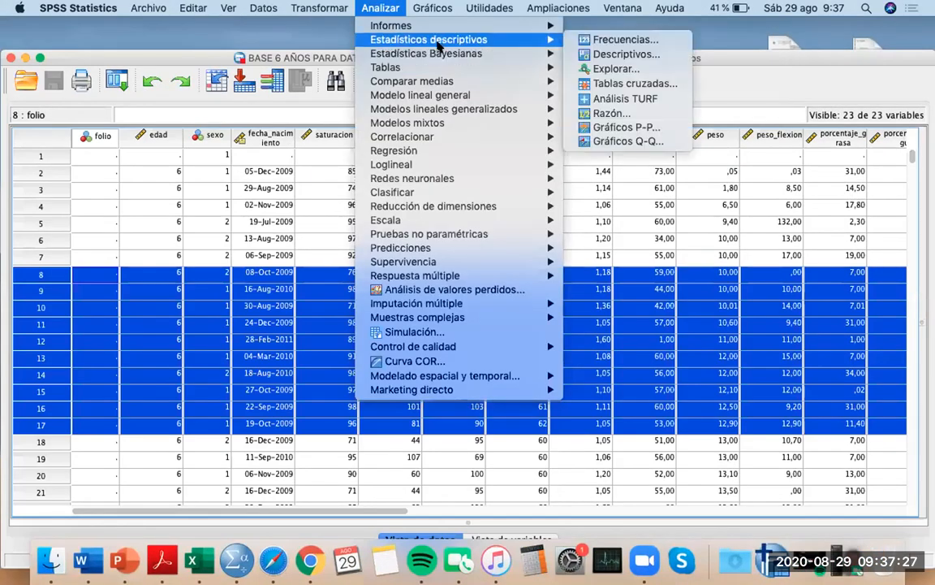
pyautogui.click(637, 41)
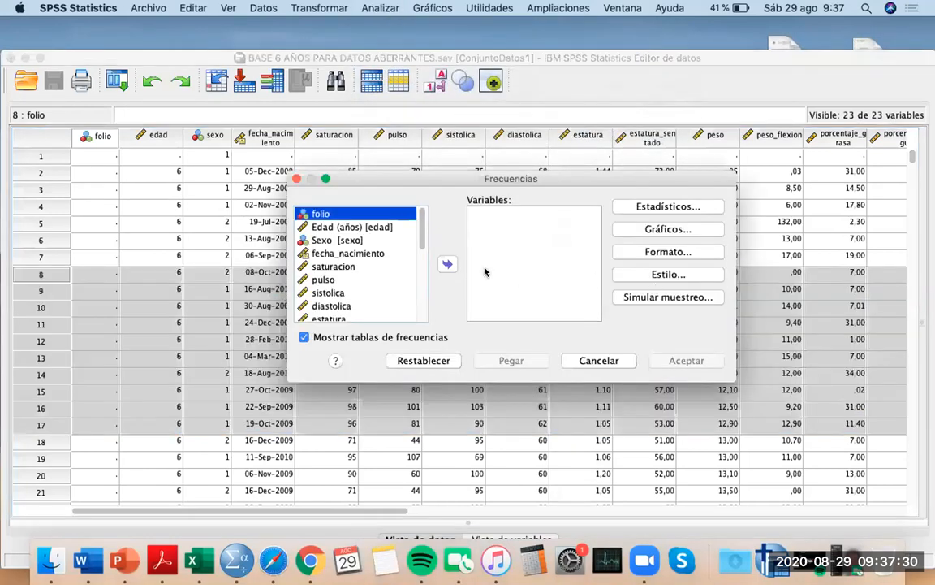
pyautogui.click(377, 279)
pyautogui.press('Down')
pyautogui.press('Down')
pyautogui.press('Down')
pyautogui.press('Down')
pyautogui.press('Down')
pyautogui.press('Down')
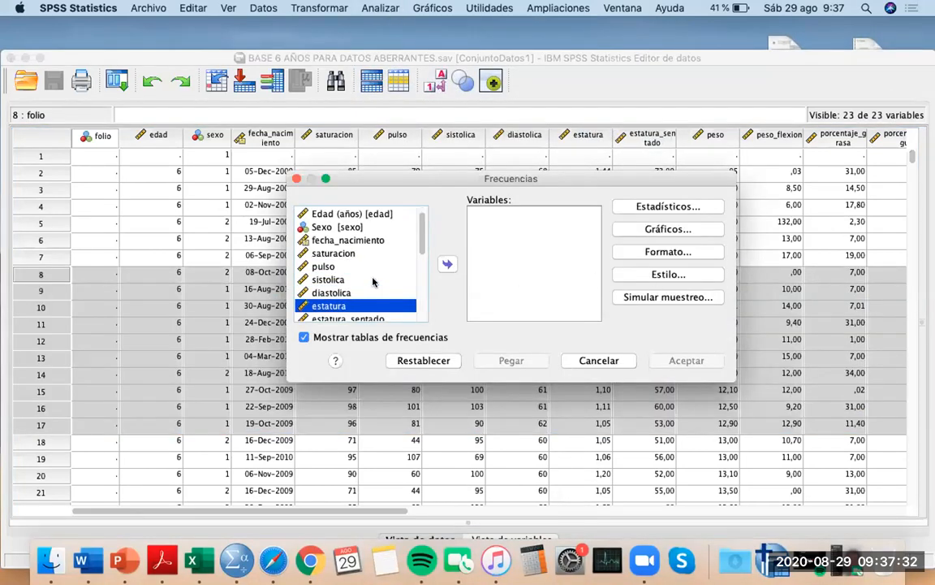
pyautogui.press('Up')
pyautogui.click(447, 264)
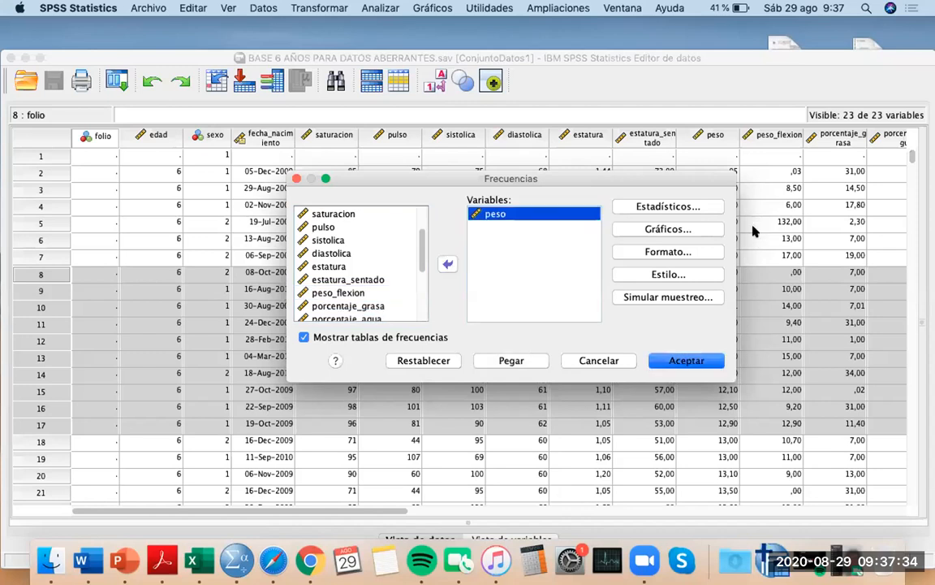
# Request quartiles, mean, median, mode, standard deviation, minimum, maximum, skewness and kurtosis for the Frequencies analysis of peso
pyautogui.click(692, 207)
pyautogui.click(557, 174)
pyautogui.click(557, 192)
pyautogui.click(557, 210)
pyautogui.click(557, 339)
pyautogui.click(557, 357)
pyautogui.click(420, 357)
pyautogui.click(420, 340)
pyautogui.click(299, 173)
pyautogui.click(299, 339)
pyautogui.click(718, 404)
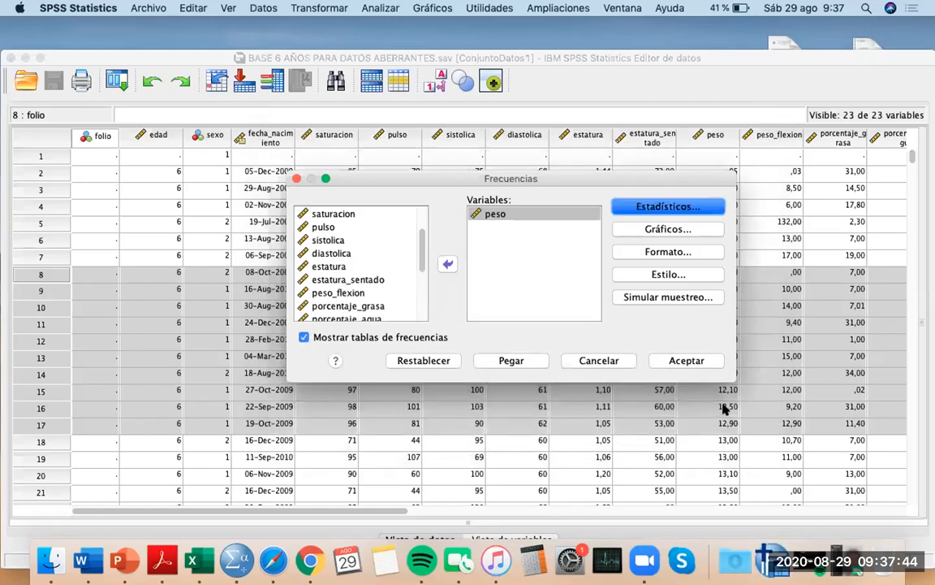
# Choose histograms without a normal curve as the chart type and run the Frequencies analysis of peso
pyautogui.click(667, 229)
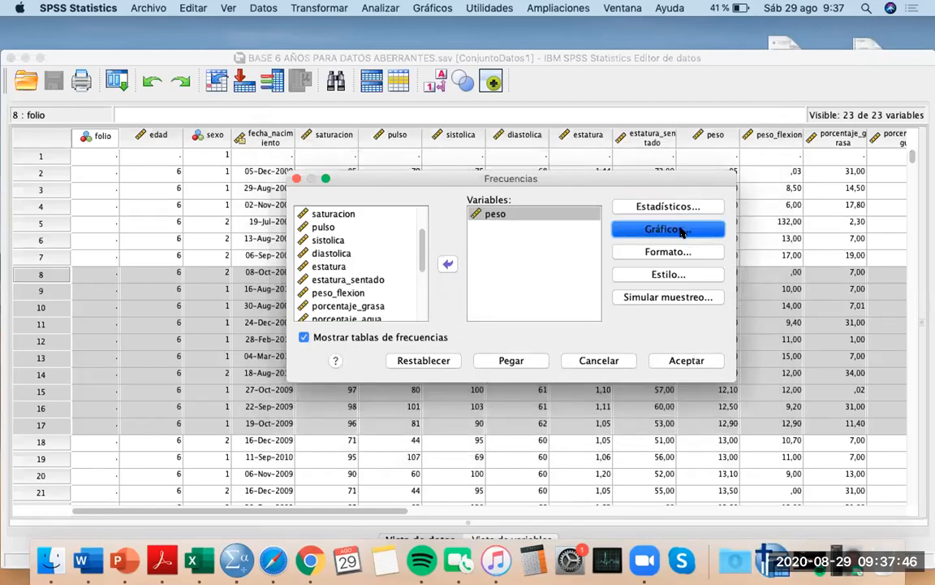
pyautogui.click(387, 270)
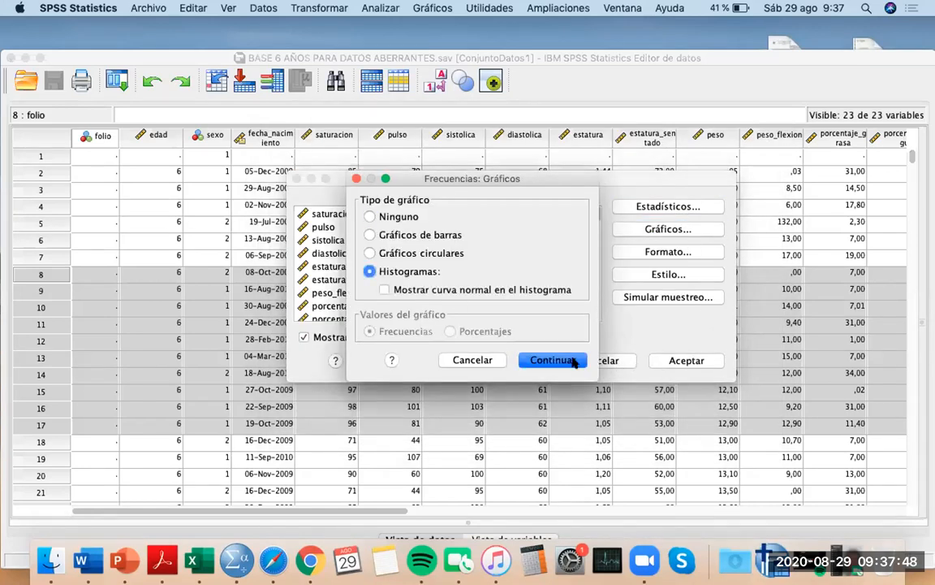
pyautogui.click(553, 359)
pyautogui.click(666, 367)
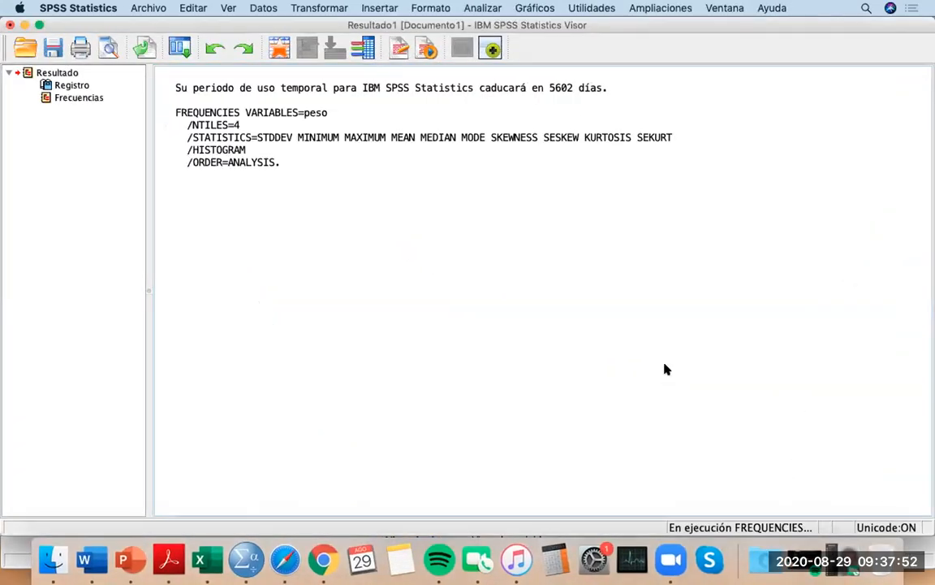
# Examine the peso statistics, comparing the minimum and maximum with the frequency table, and inspect the histogram
pyautogui.click(338, 371)
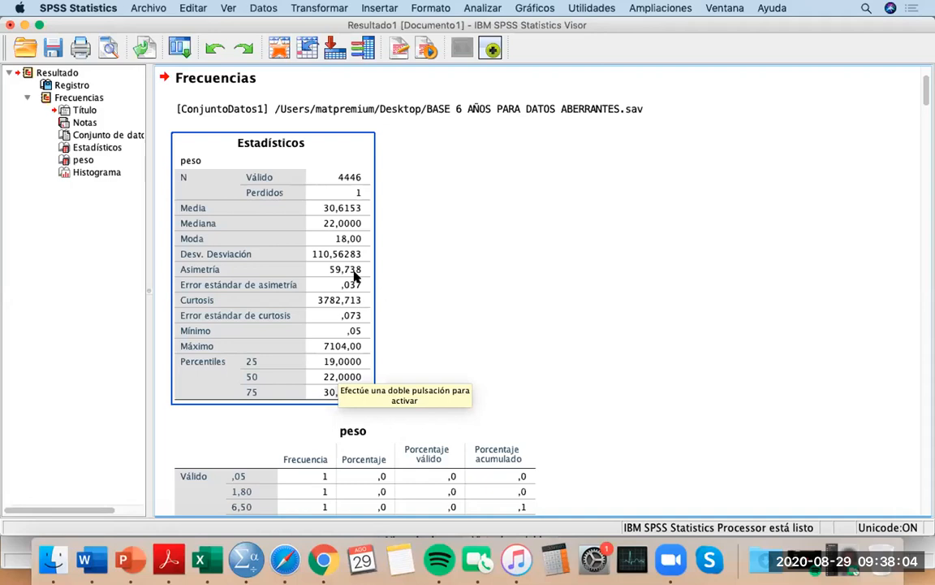
pyautogui.scroll(-3, 342, 300)
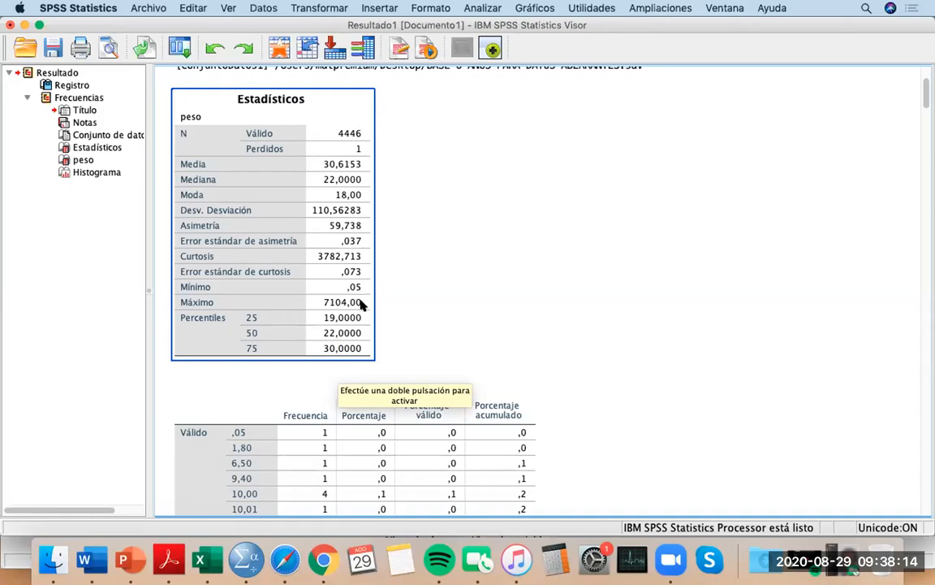
pyautogui.scroll(-4, 361, 304)
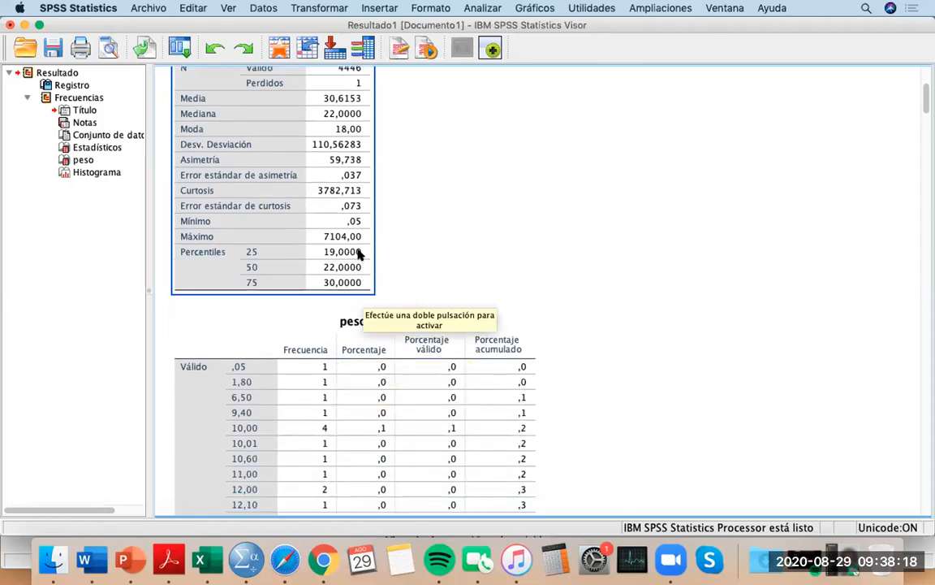
pyautogui.scroll(5, 362, 255)
pyautogui.scroll(-3, 361, 255)
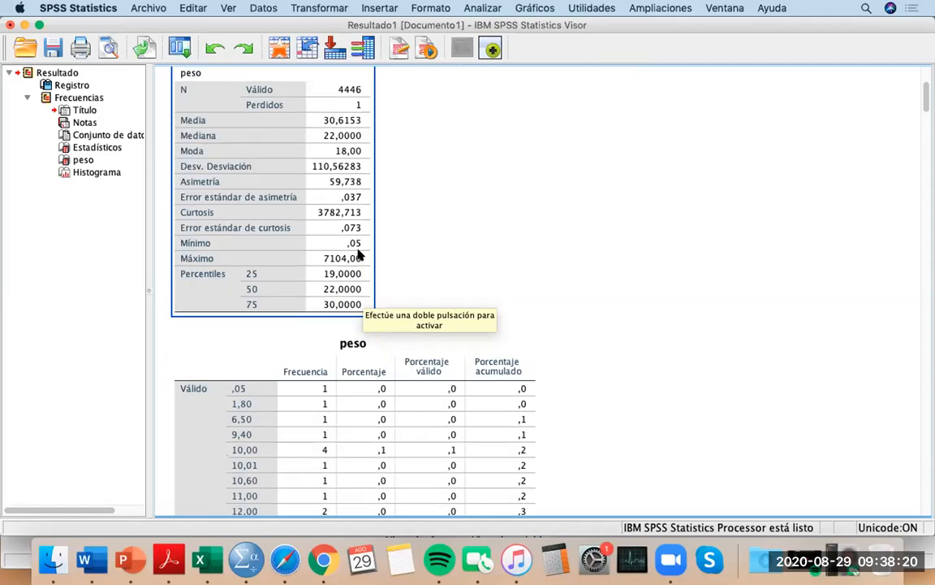
pyautogui.scroll(-1, 358, 255)
pyautogui.scroll(-20, 401, 303)
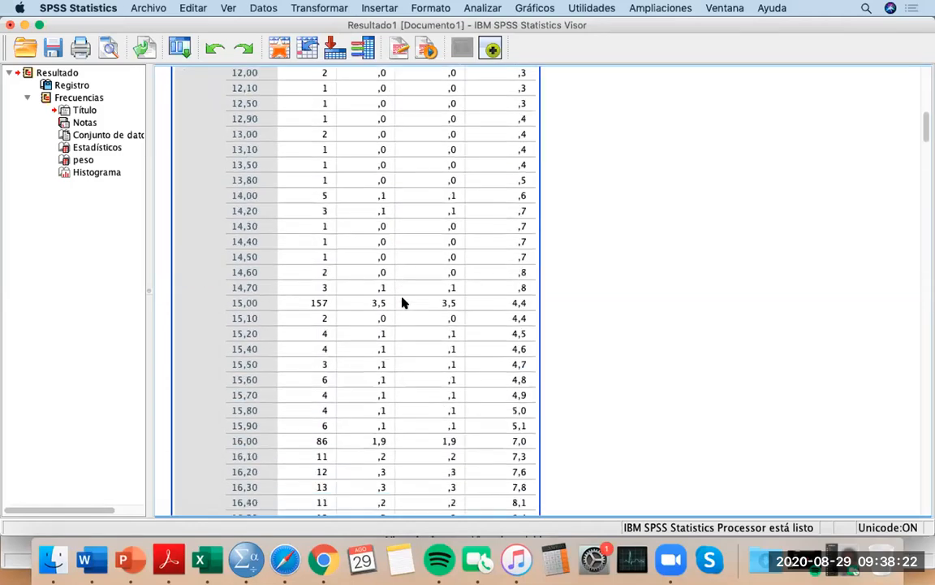
pyautogui.scroll(20, 401, 302)
pyautogui.scroll(-1, 401, 303)
pyautogui.click(369, 259)
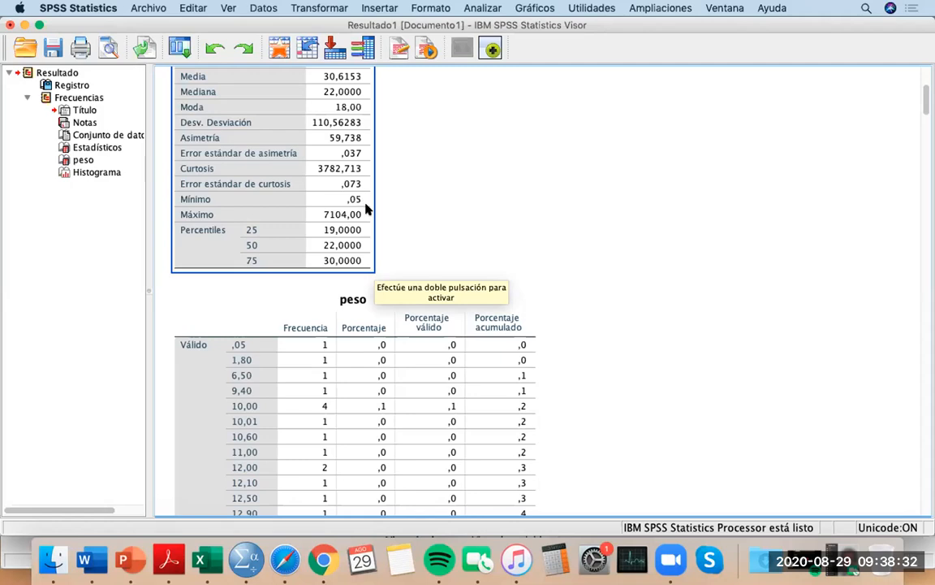
pyautogui.scroll(-15, 362, 203)
pyautogui.scroll(-20, 365, 208)
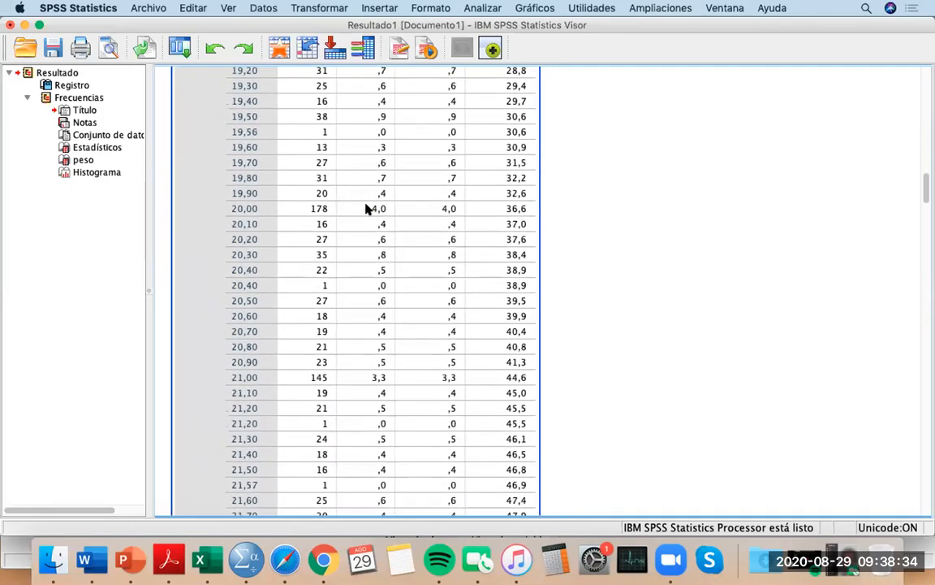
pyautogui.scroll(-15, 366, 209)
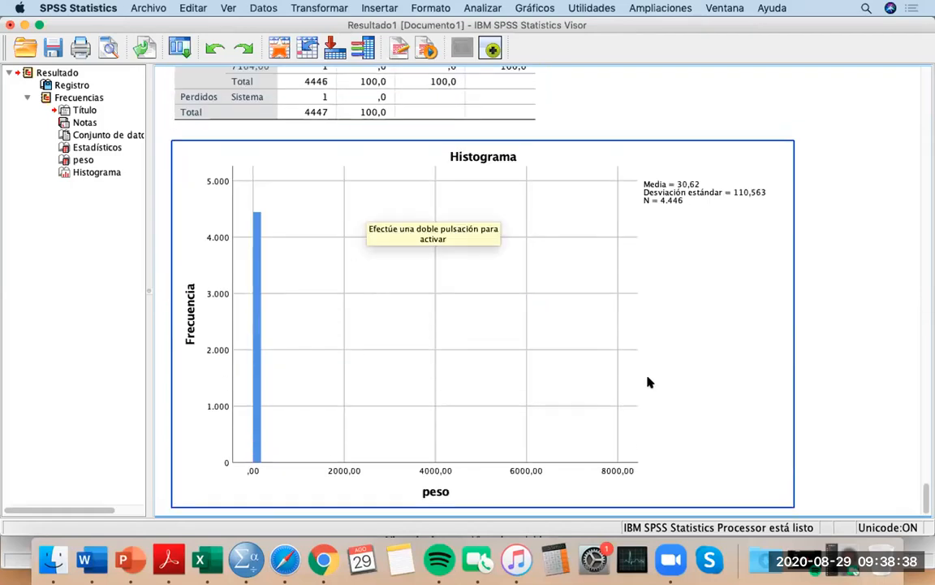
# Overlay a normal distribution curve with automatic parameters on the peso histogram and close the chart editor
pyautogui.click(657, 293)
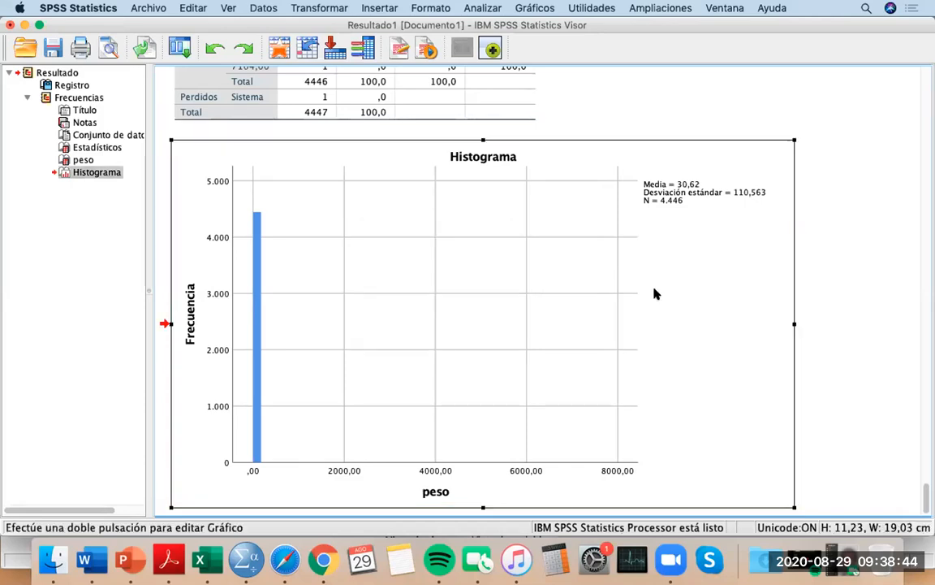
pyautogui.scroll(5, 656, 294)
pyautogui.scroll(-5, 656, 294)
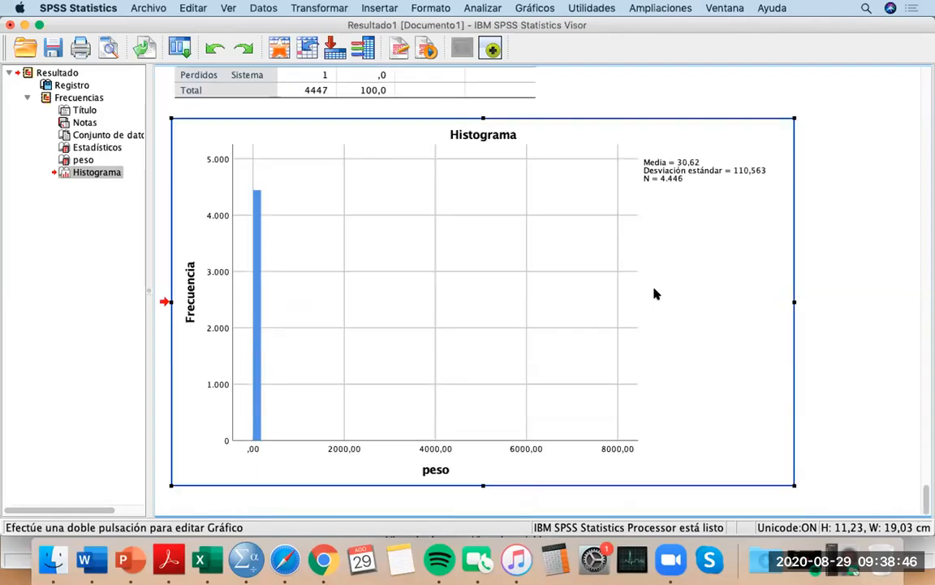
pyautogui.doubleClick(656, 294)
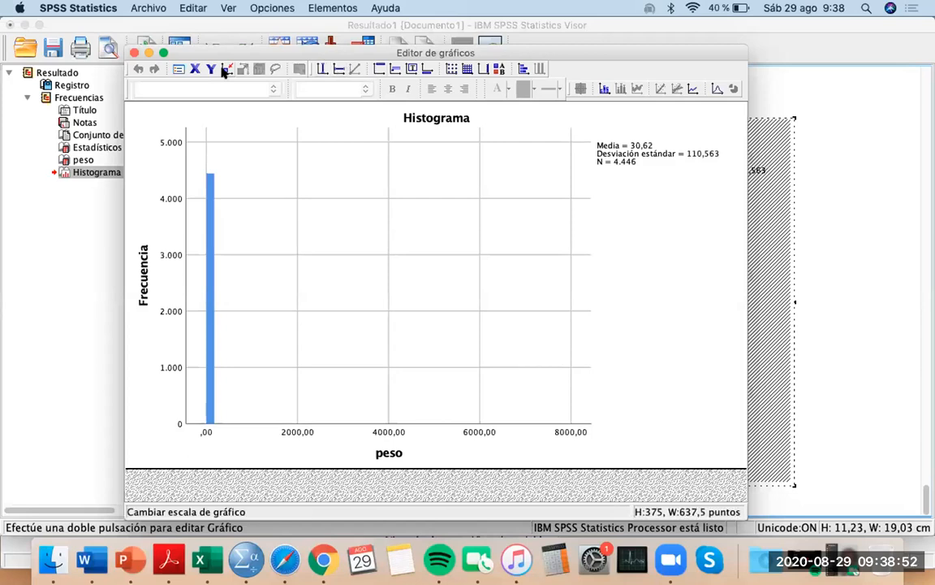
pyautogui.click(717, 87)
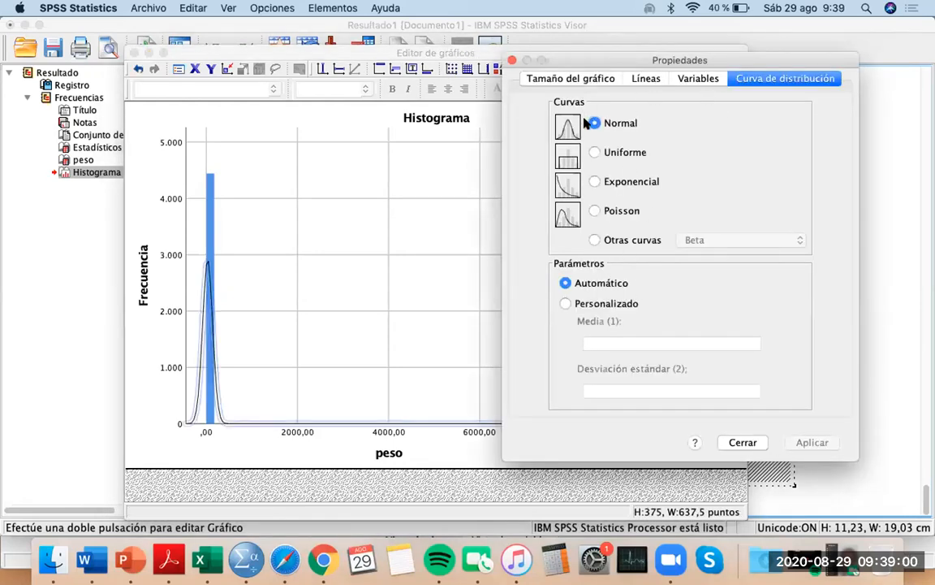
pyautogui.click(742, 442)
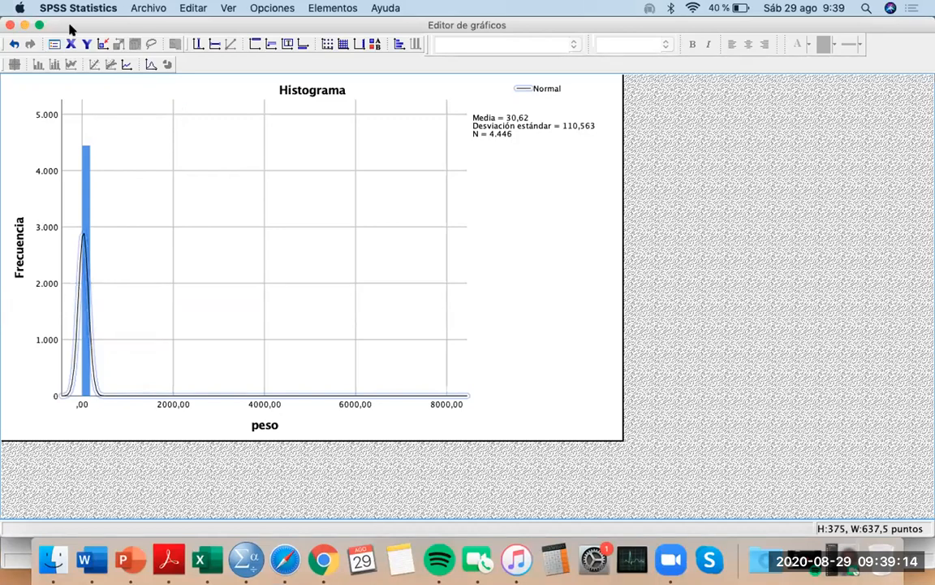
pyautogui.click(10, 26)
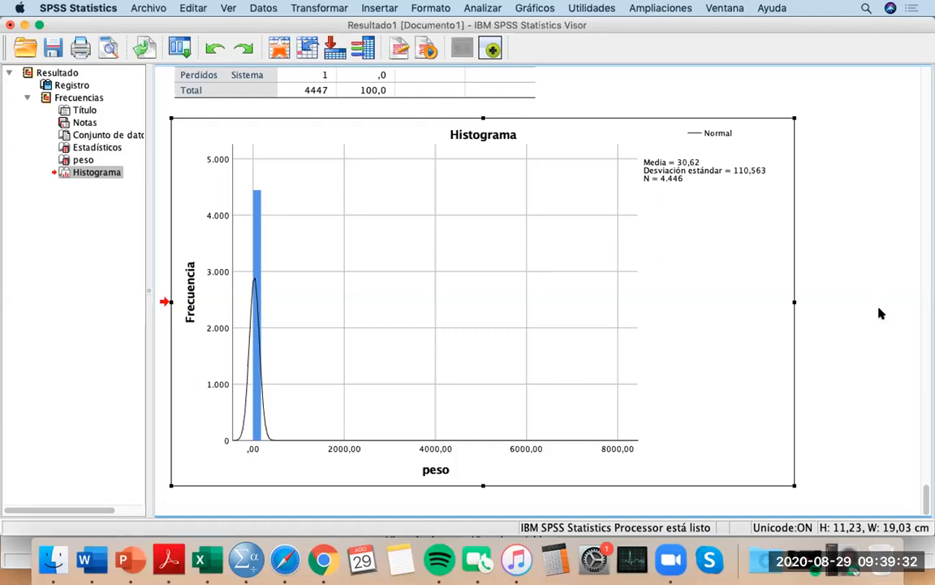
# Examine the peso histogram and the highest and lowest weights in the frequency table for implausible values
pyautogui.click(777, 225)
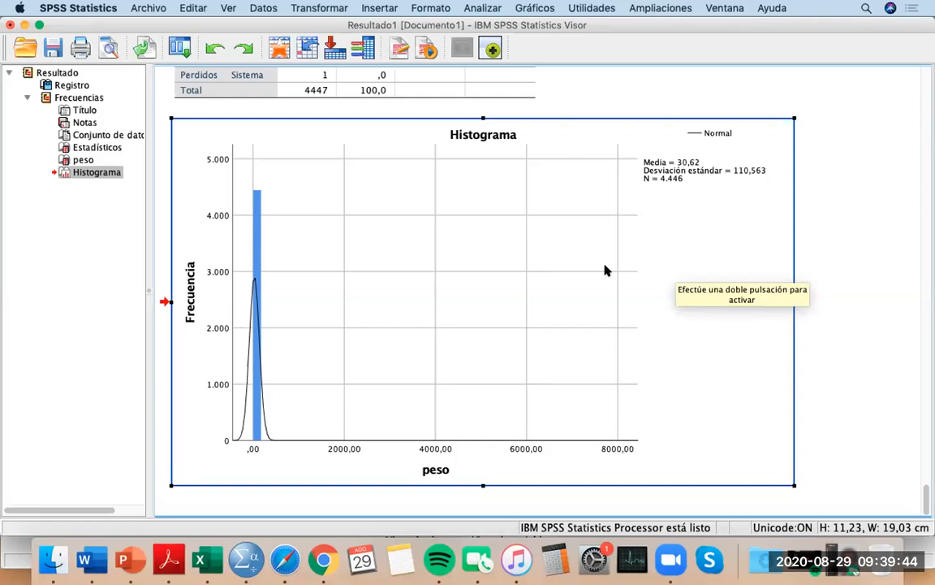
pyautogui.scroll(8, 607, 270)
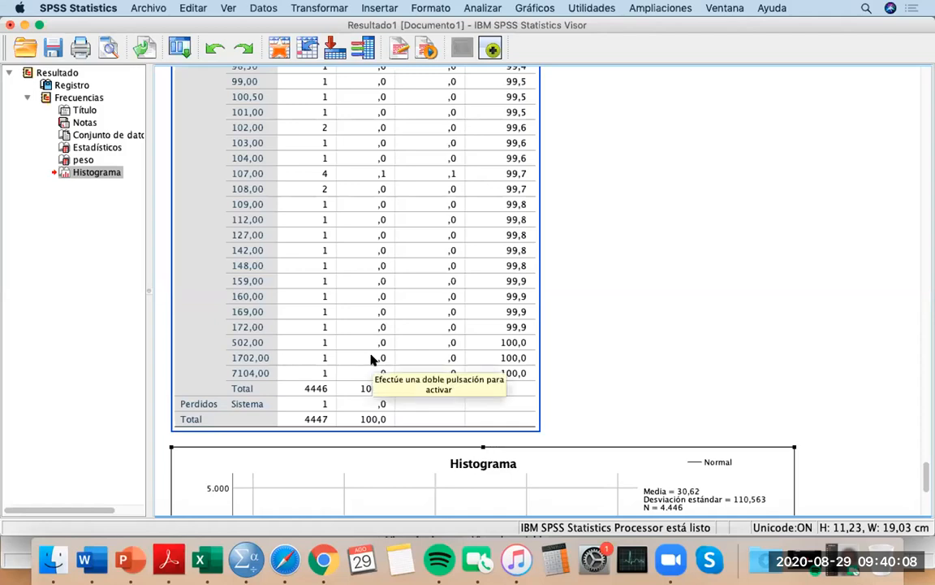
pyautogui.click(424, 434)
pyautogui.click(444, 429)
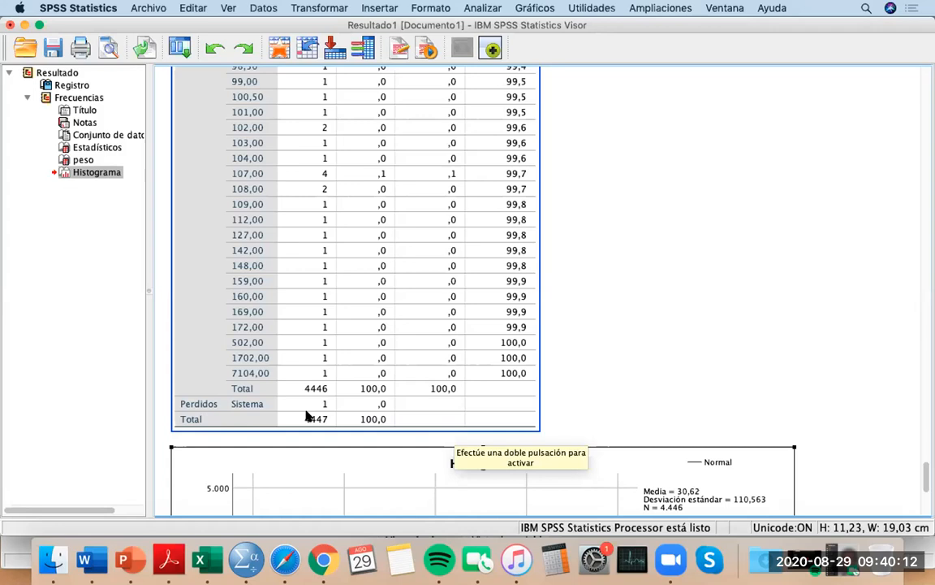
pyautogui.scroll(20, 307, 416)
pyautogui.scroll(20, 307, 416)
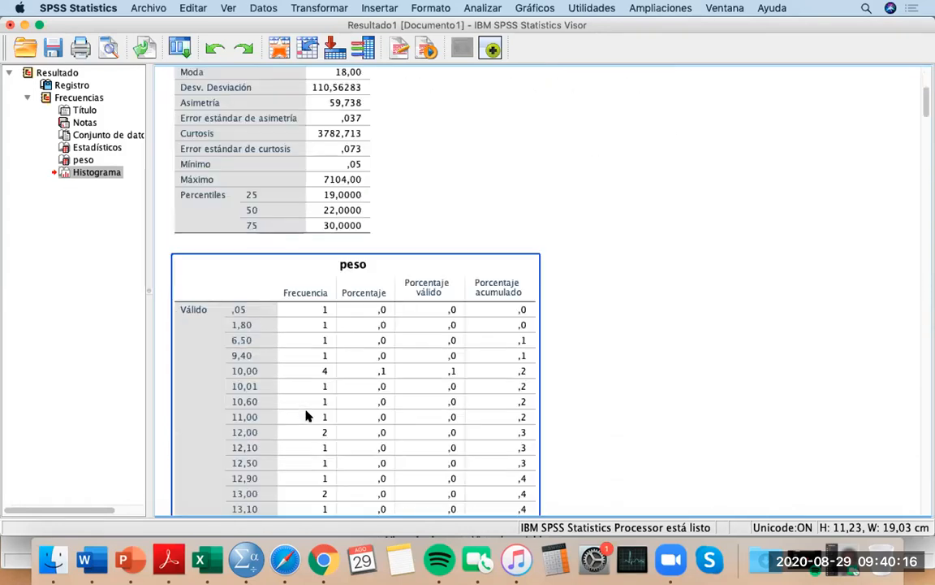
pyautogui.scroll(-1, 307, 416)
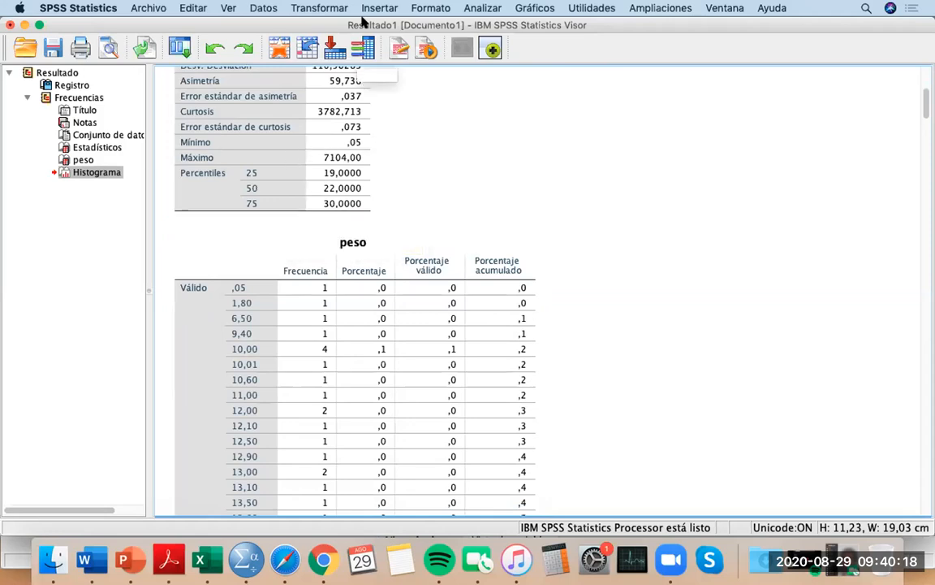
# Reopen the Frequencies statistics options for peso and enable percentiles and cut points for 10 equal groups
pyautogui.click(479, 8)
pyautogui.moveTo(526, 45)
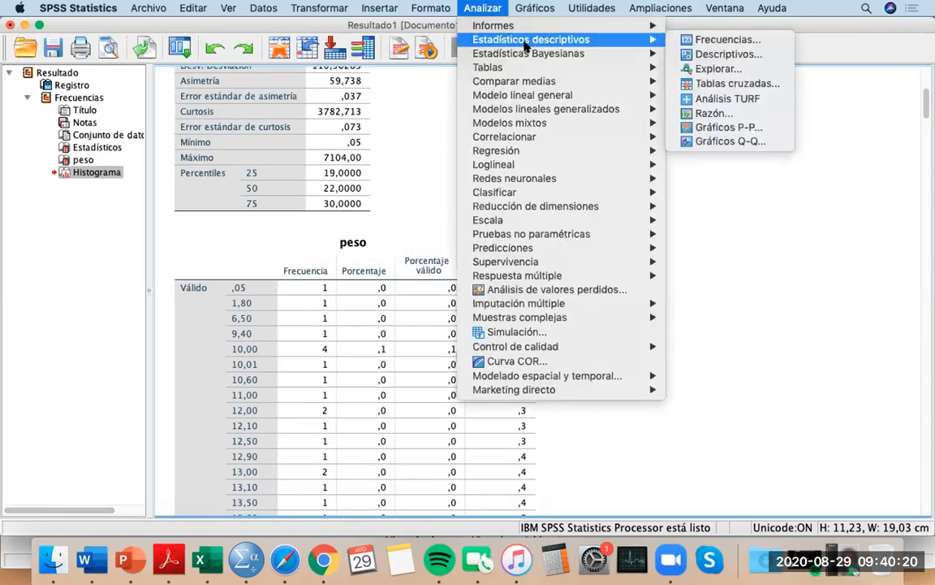
pyautogui.click(729, 40)
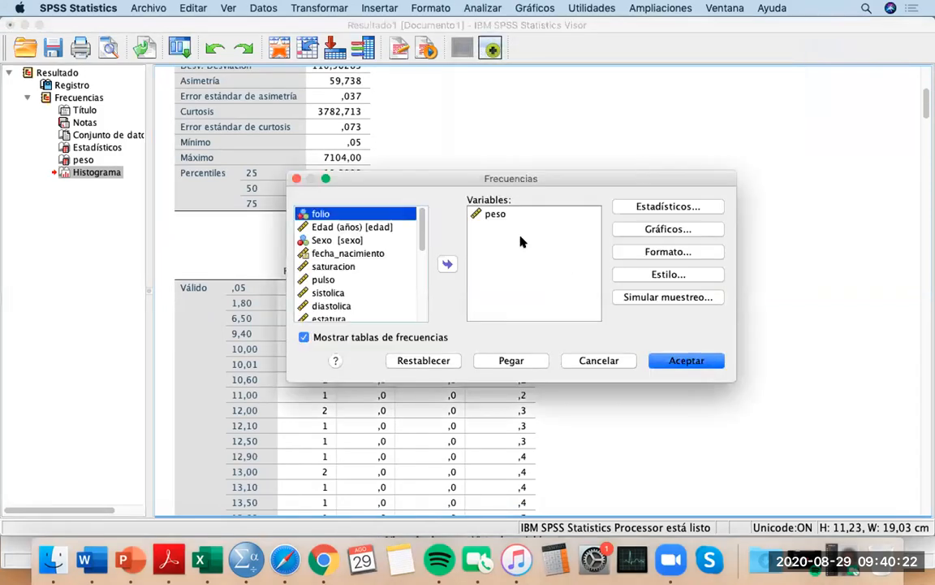
pyautogui.click(667, 206)
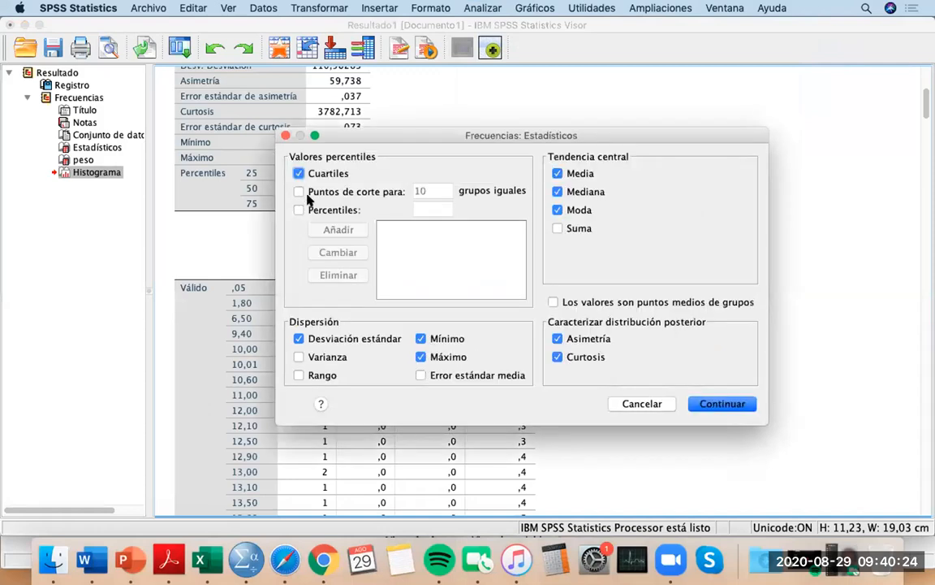
pyautogui.click(300, 210)
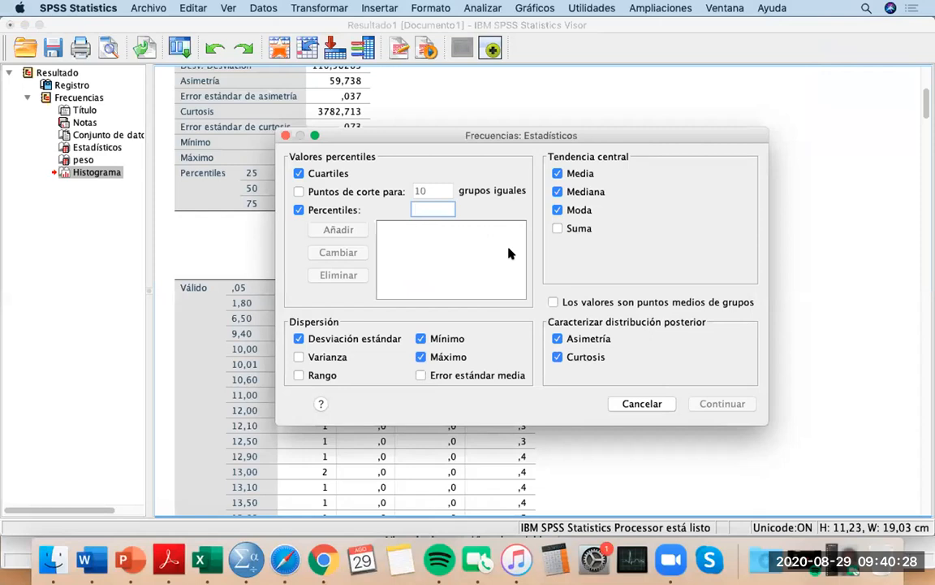
pyautogui.write('10')
pyautogui.press('BackSpace')
pyautogui.press('BackSpace')
pyautogui.click(300, 192)
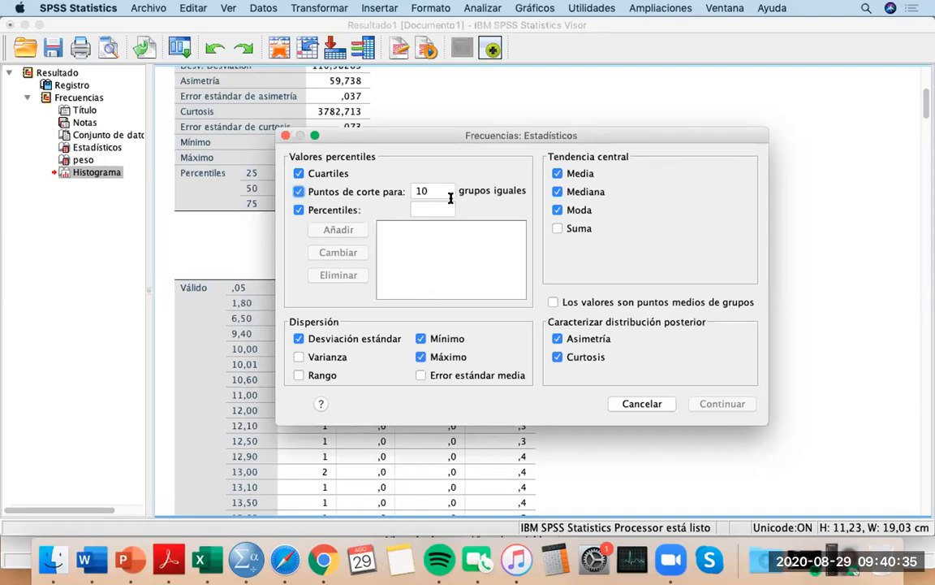
# Add the 1 and 99 percentiles to the statistics requested for peso
pyautogui.click(299, 211)
pyautogui.click(298, 211)
pyautogui.click(298, 211)
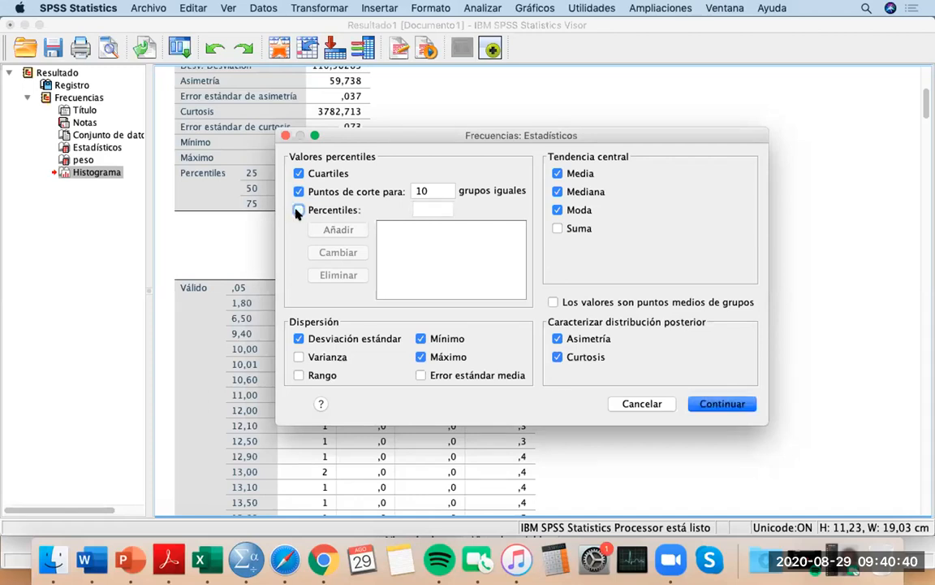
pyautogui.click(298, 211)
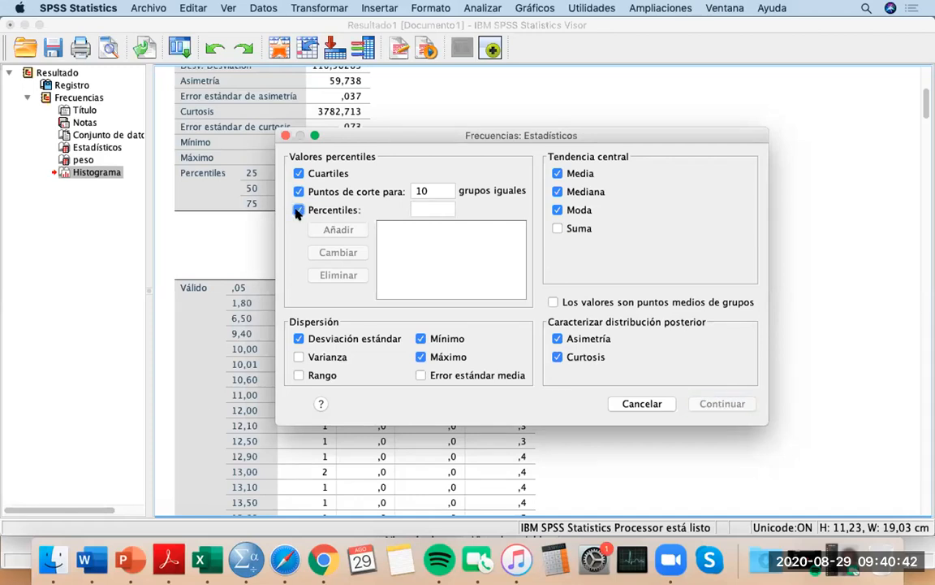
pyautogui.click(427, 208)
pyautogui.write('1')
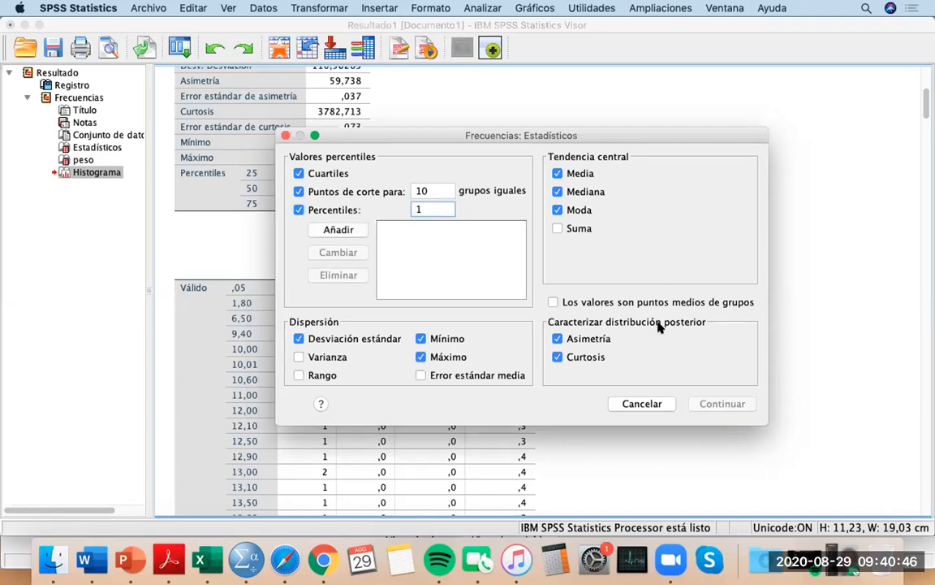
pyautogui.click(338, 230)
pyautogui.click(438, 211)
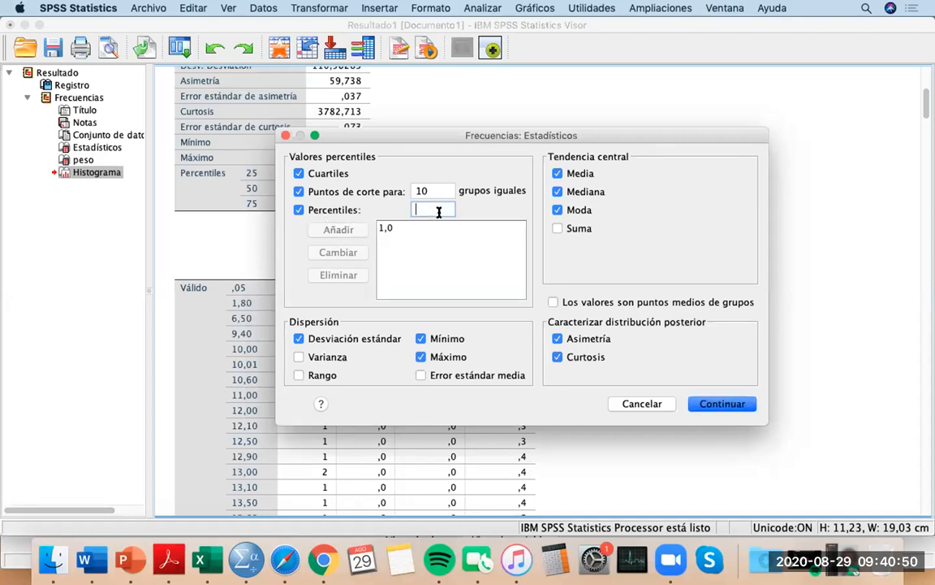
pyautogui.write('99')
pyautogui.click(338, 230)
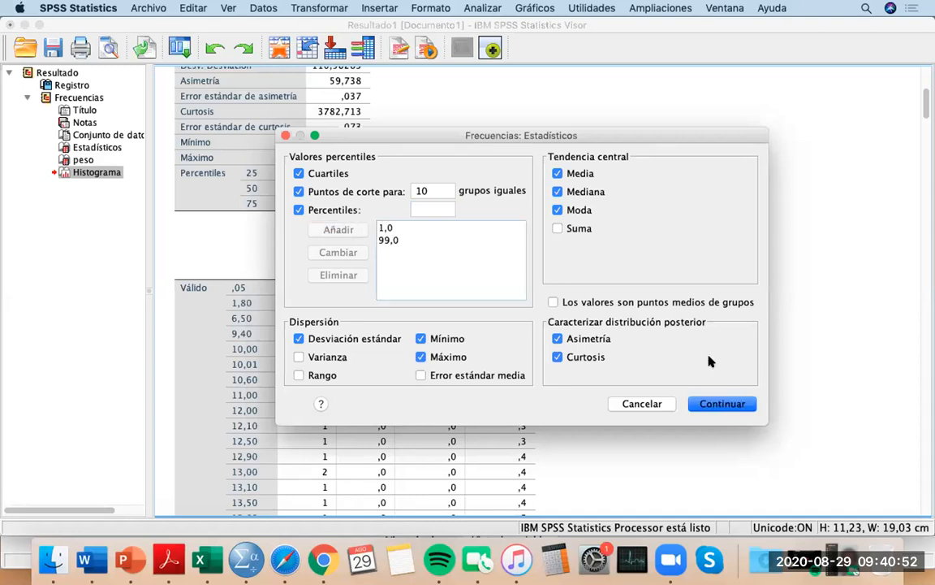
# Run the Frequencies analysis of peso with the added percentiles and review its statistics and frequency table
pyautogui.click(723, 403)
pyautogui.click(684, 359)
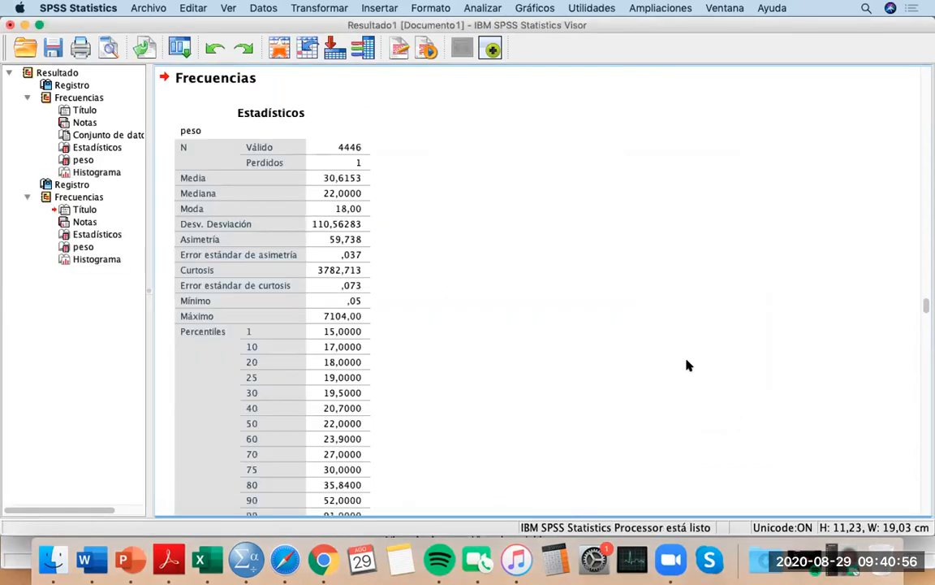
pyautogui.scroll(-1, 686, 366)
pyautogui.scroll(-20, 686, 365)
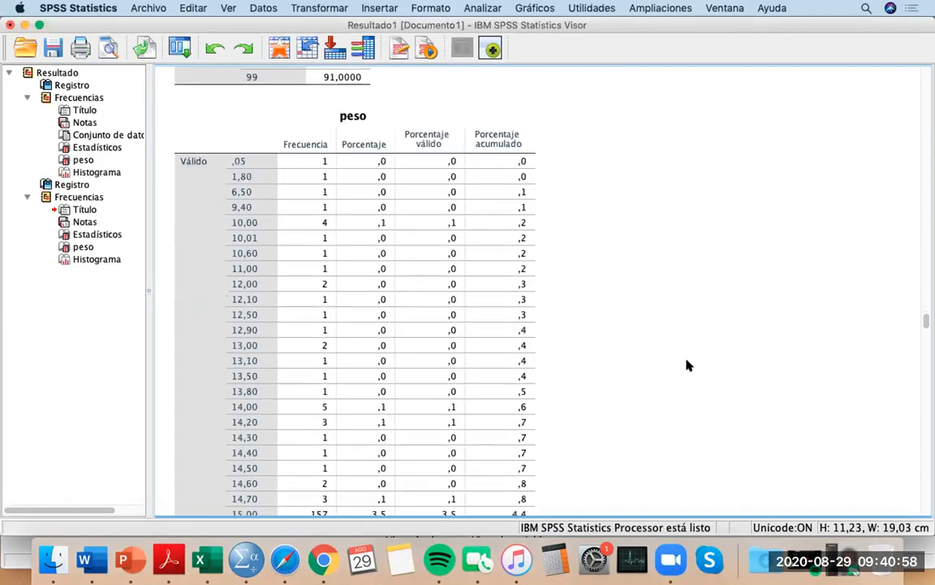
# Review the peso histogram, the frequency table and the 1st to 99th percentiles in the latest Frequencies output
pyautogui.scroll(-20, 686, 366)
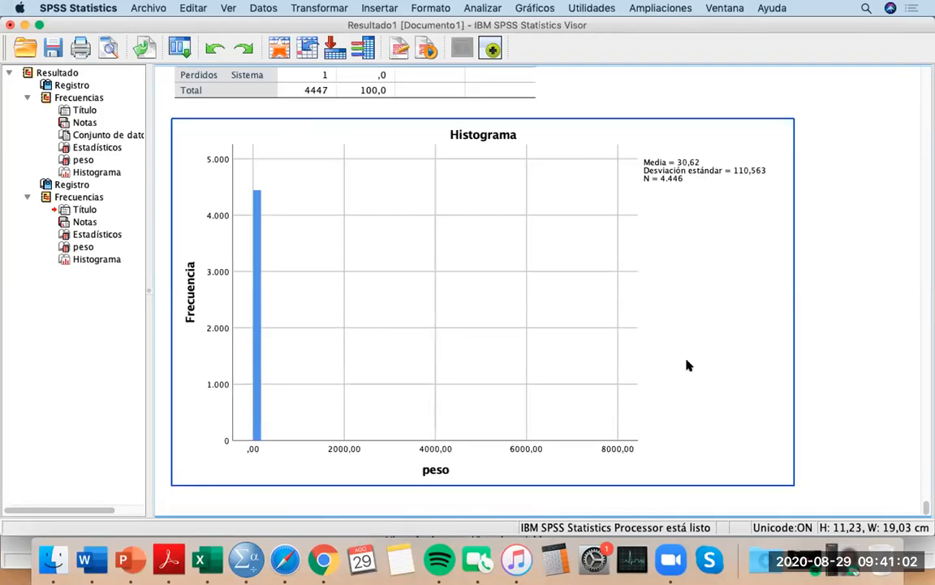
pyautogui.scroll(15, 686, 366)
pyautogui.scroll(-1, 682, 363)
pyautogui.scroll(20, 640, 341)
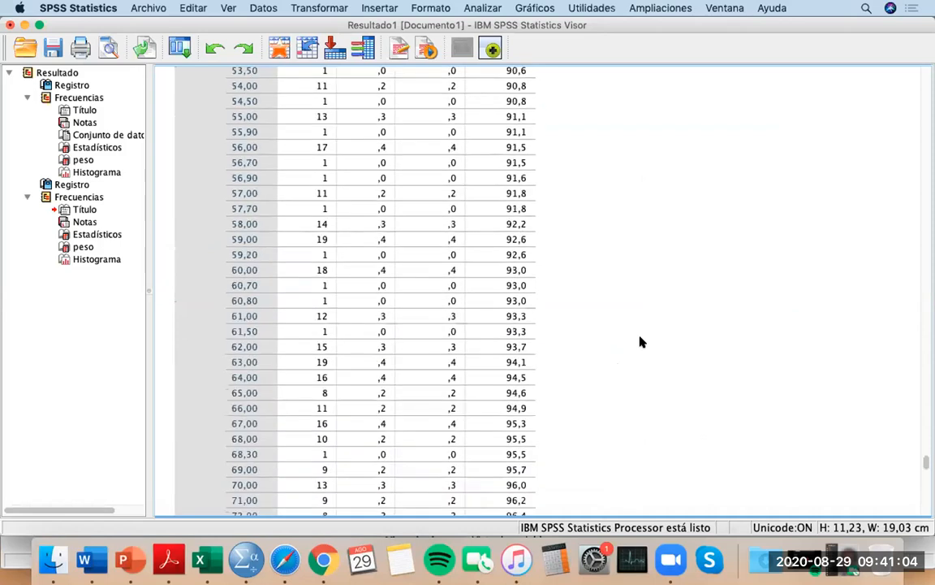
pyautogui.scroll(8, 640, 342)
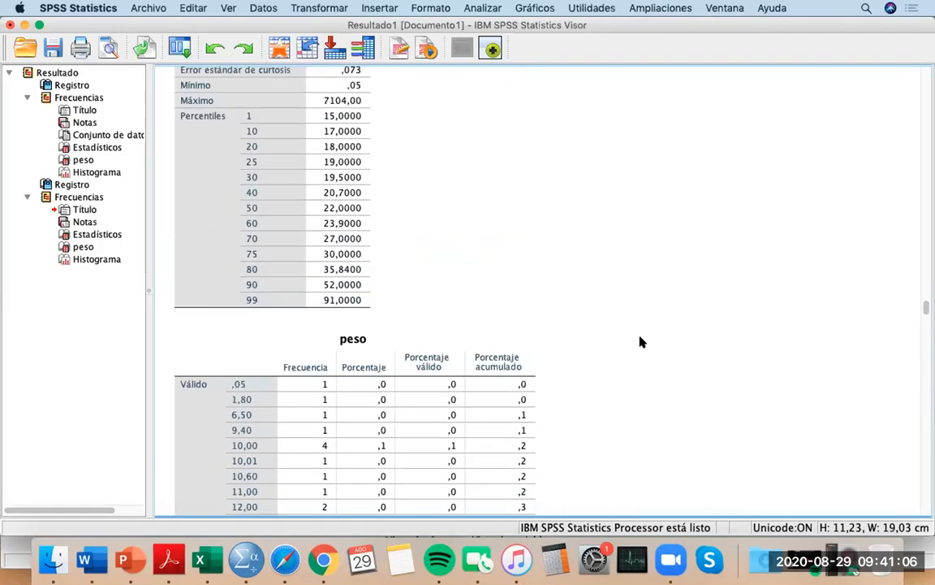
pyautogui.click(329, 331)
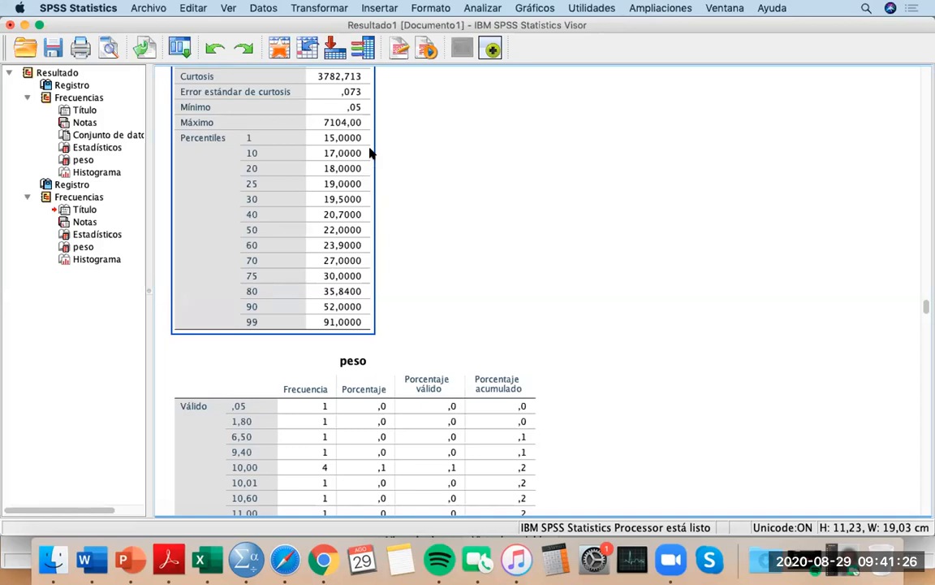
# Return to the data editor and sort the cases by peso in ascending order
pyautogui.click(24, 25)
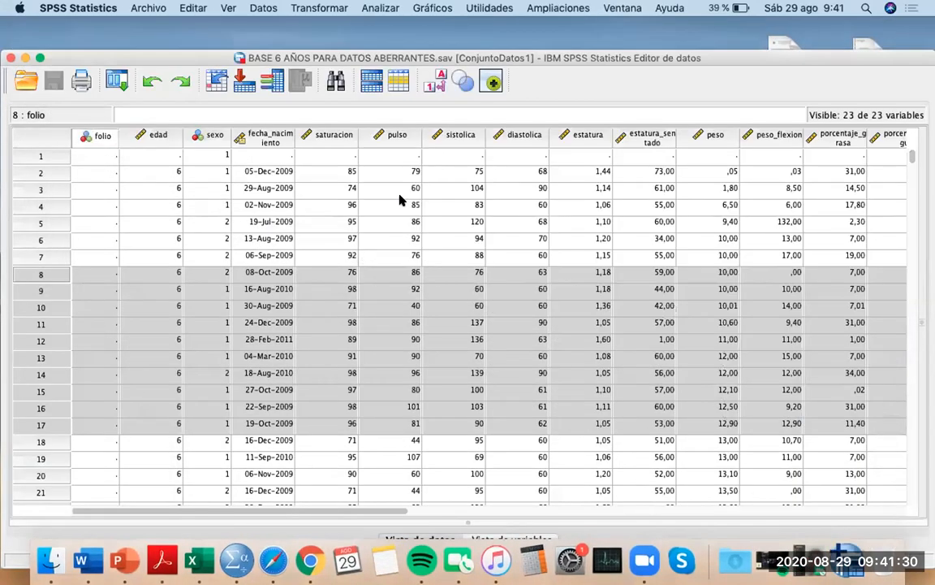
pyautogui.click(711, 135)
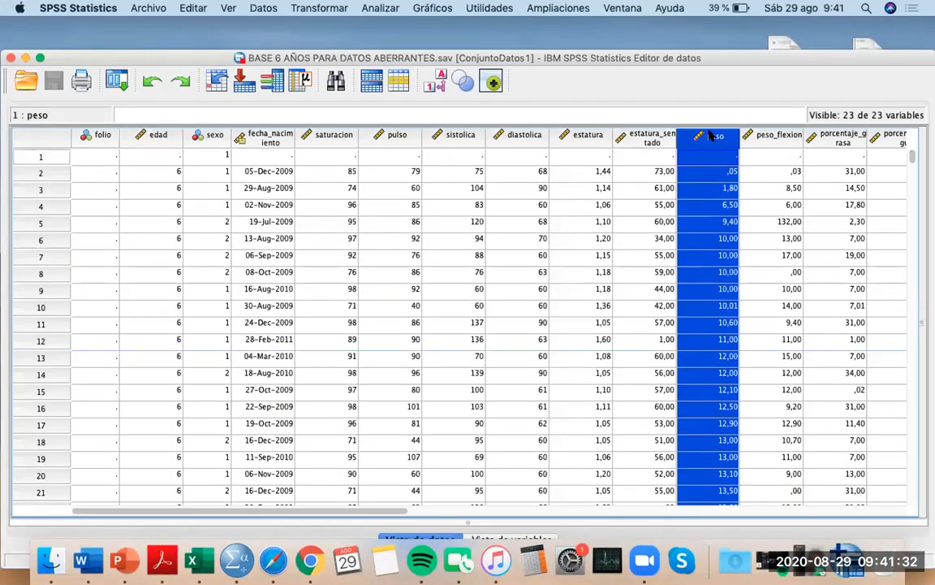
pyautogui.rightClick(709, 136)
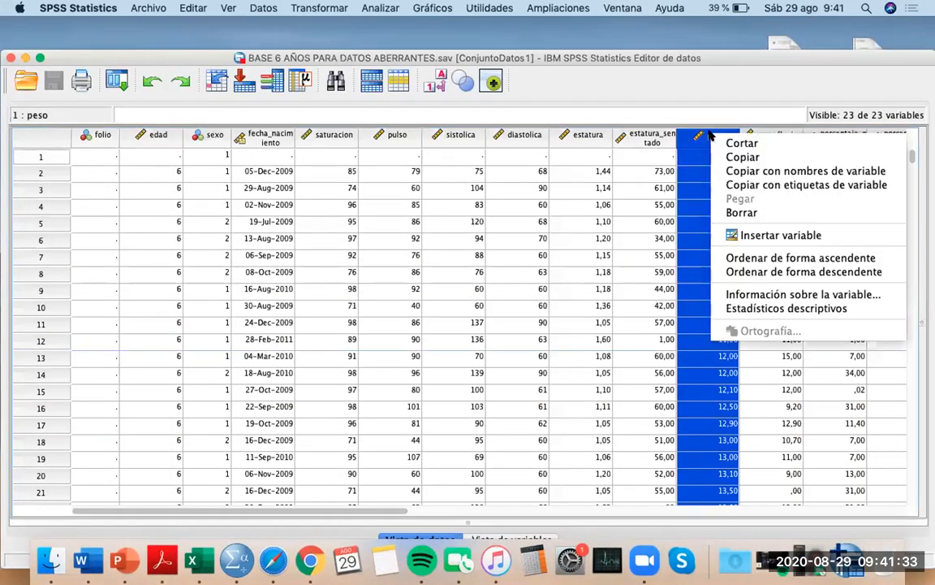
pyautogui.click(812, 260)
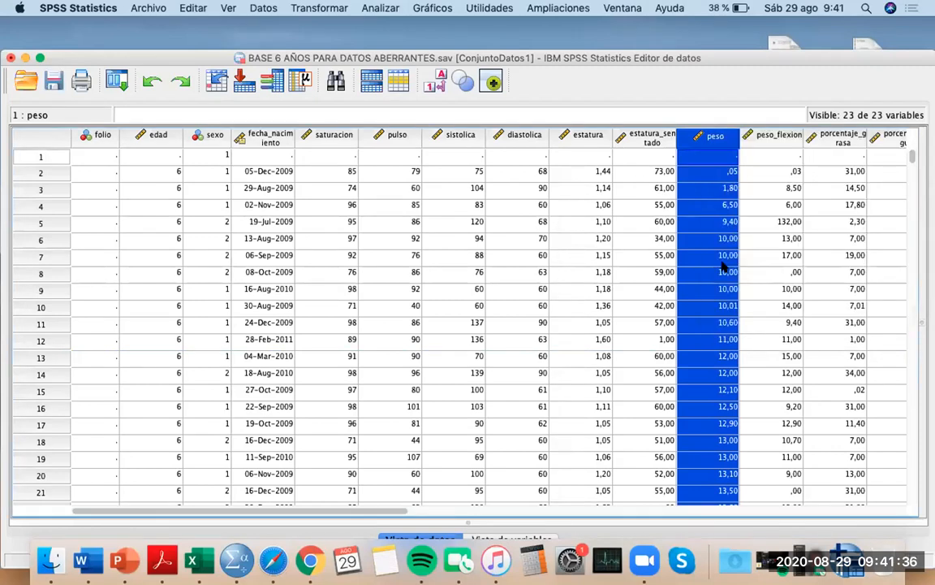
# Examine the low end of the sorted peso values down to row 31, alongside the other measurements of those cases
pyautogui.click(729, 492)
pyautogui.press('Down')
pyautogui.press('Down')
pyautogui.press('Down')
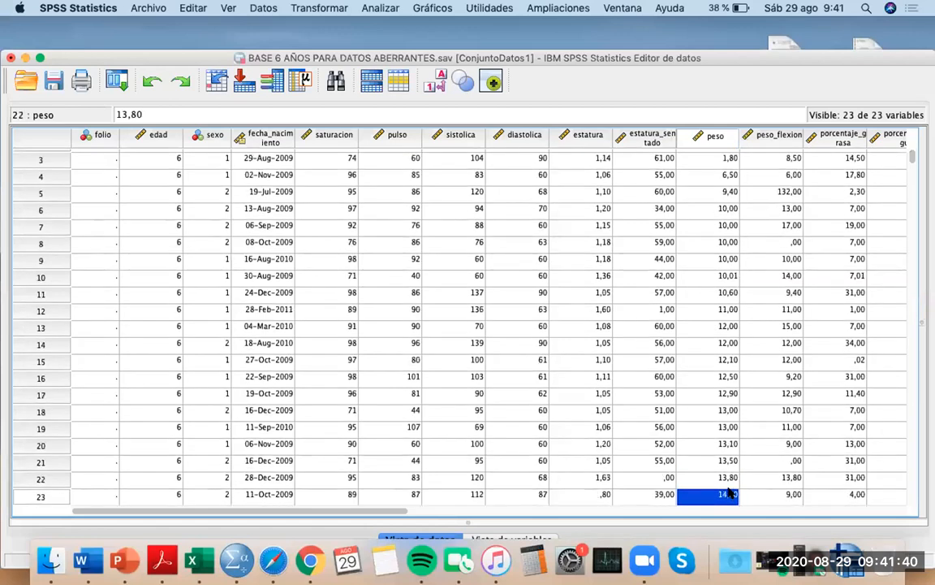
pyautogui.press('Down')
pyautogui.press('Down')
pyautogui.press('Down')
pyautogui.press('Down')
pyautogui.press('Down')
pyautogui.press('Down')
pyautogui.press('Down')
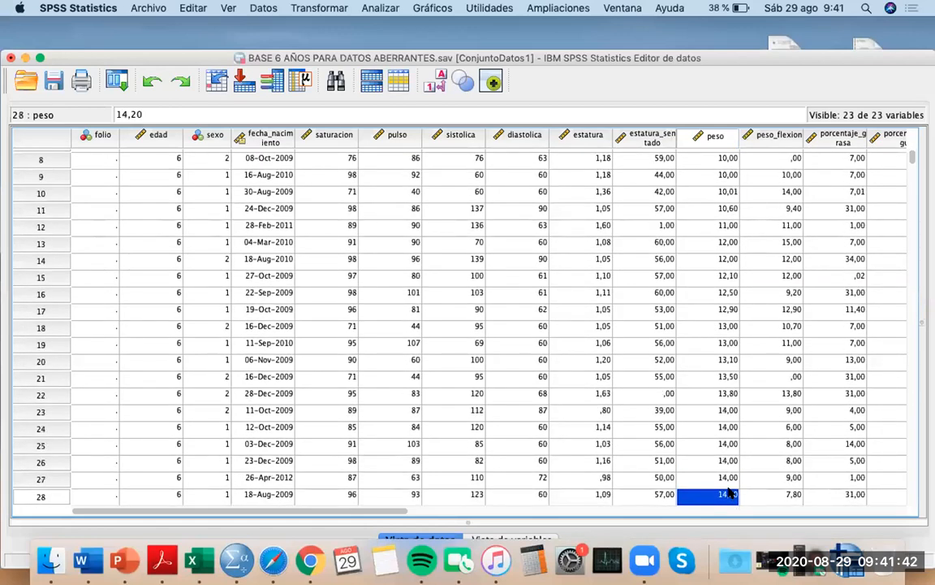
pyautogui.hscroll(5, 520, 402)
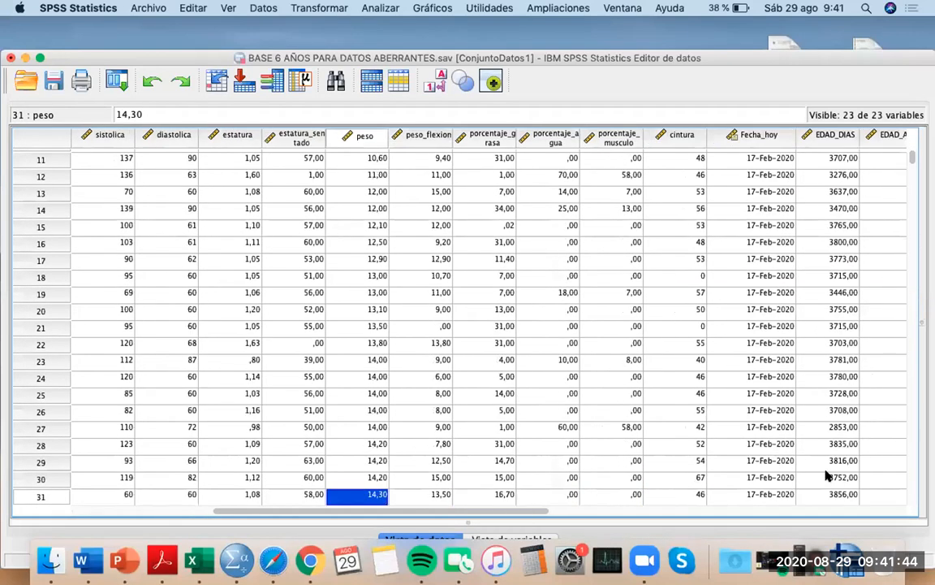
pyautogui.scroll(1, 516, 401)
pyautogui.scroll(5, 516, 401)
pyautogui.hscroll(-2, 516, 401)
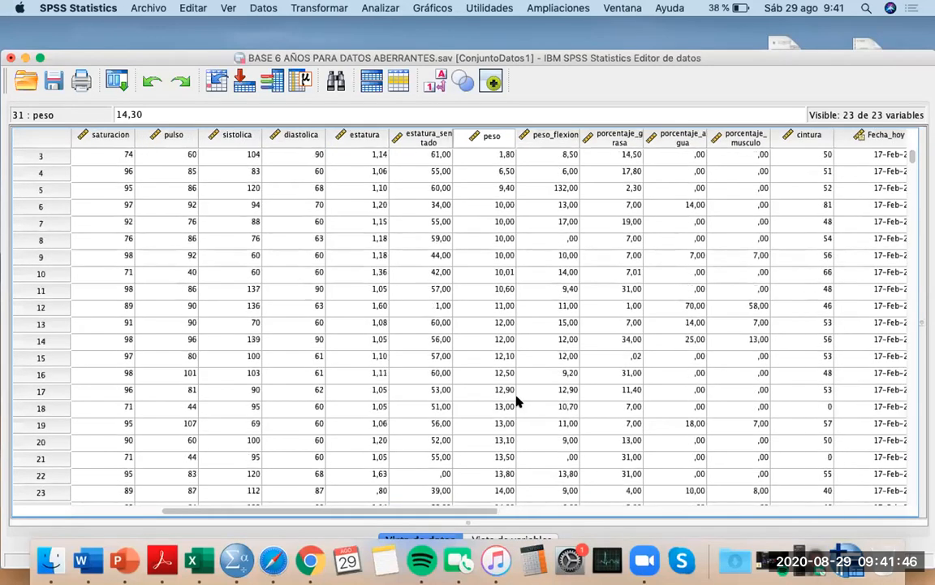
# Check the individual peso values in the first five rows of the sorted data
pyautogui.click(559, 160)
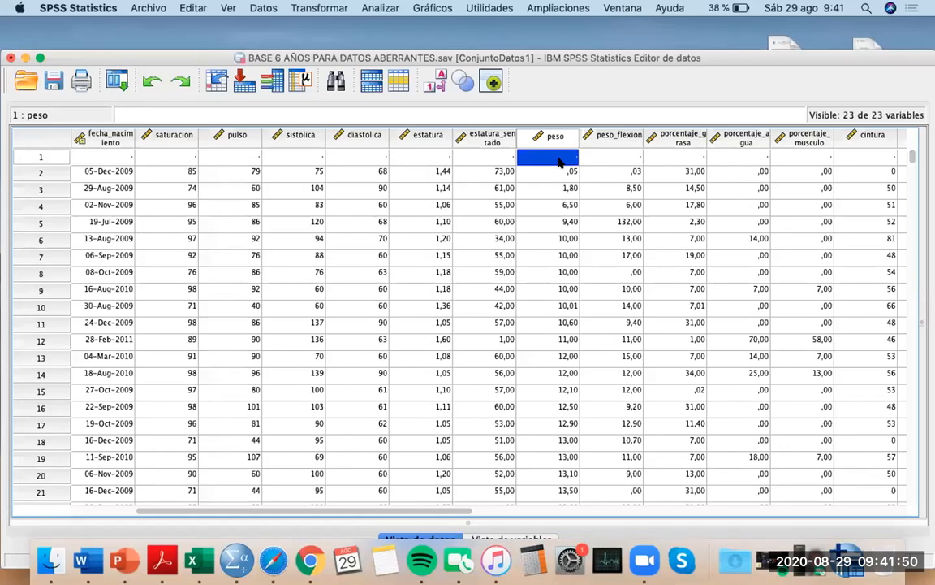
pyautogui.press('Down')
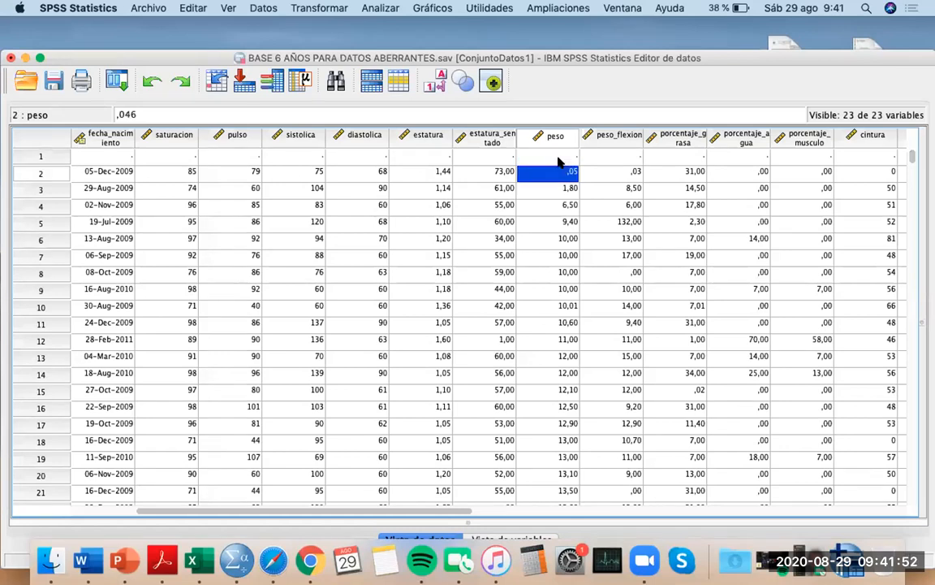
pyautogui.press('Down')
pyautogui.press('Down')
pyautogui.press('Down')
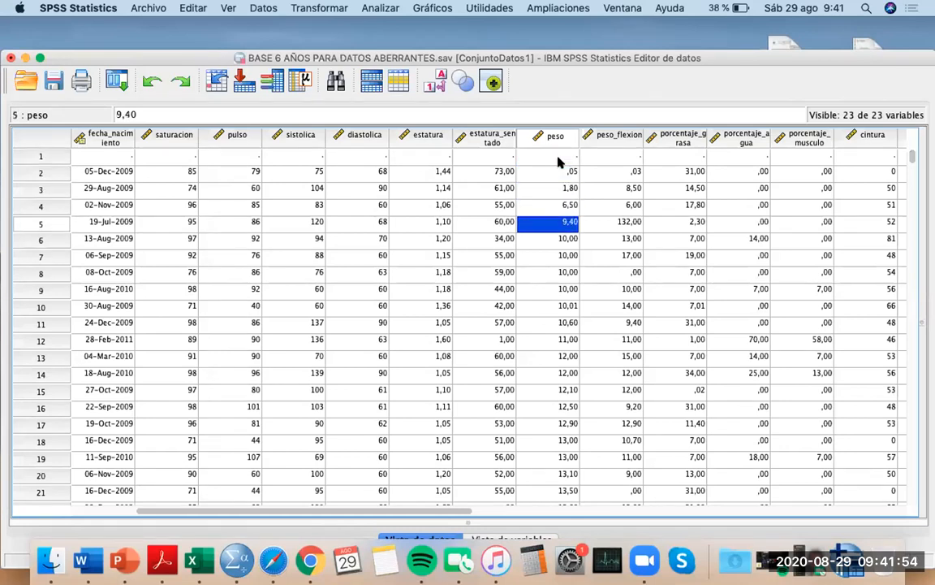
pyautogui.press('Up')
pyautogui.press('Up')
pyautogui.press('Up')
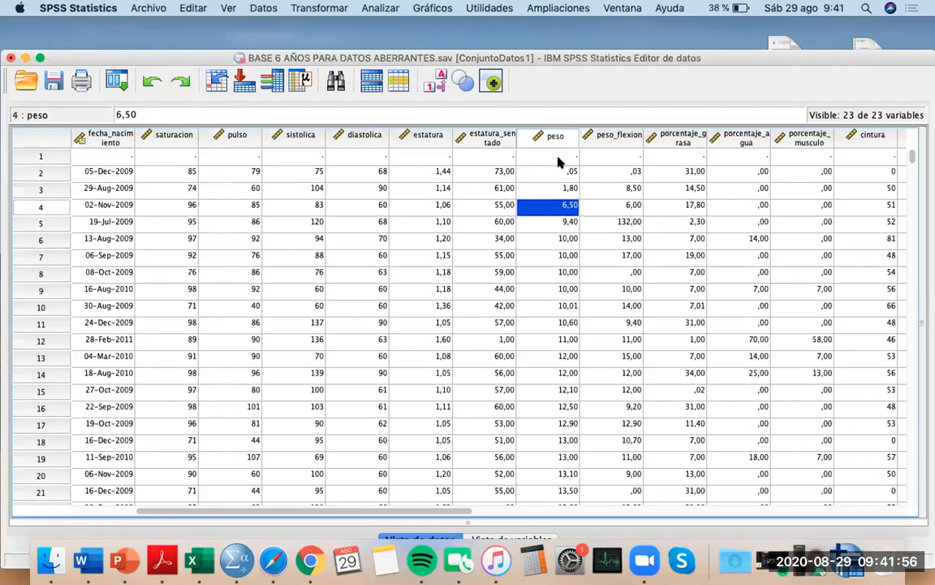
pyautogui.press('Up')
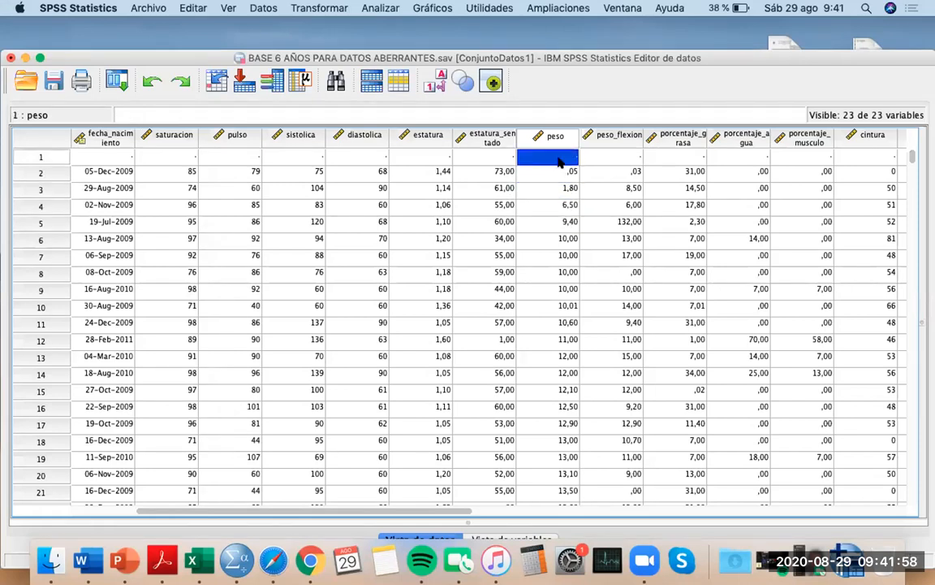
pyautogui.press('Down')
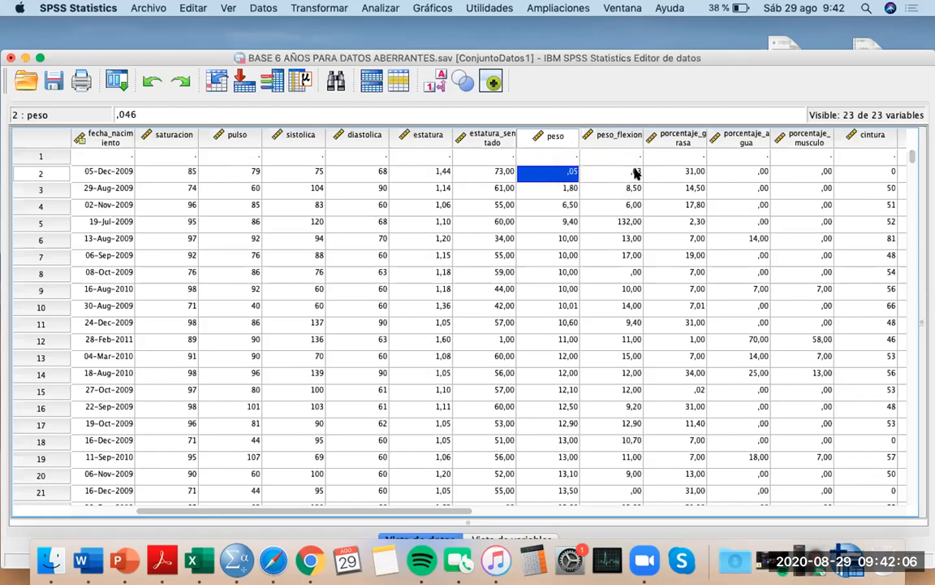
# Start a Recode into Different Variables with peso as the input variable
pyautogui.click(567, 138)
pyautogui.rightClick(567, 138)
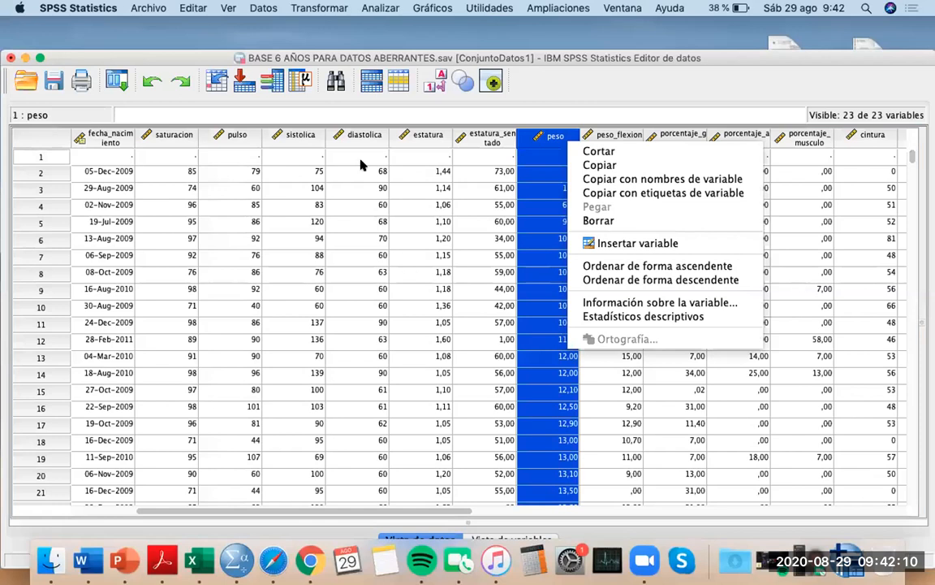
pyautogui.click(324, 8)
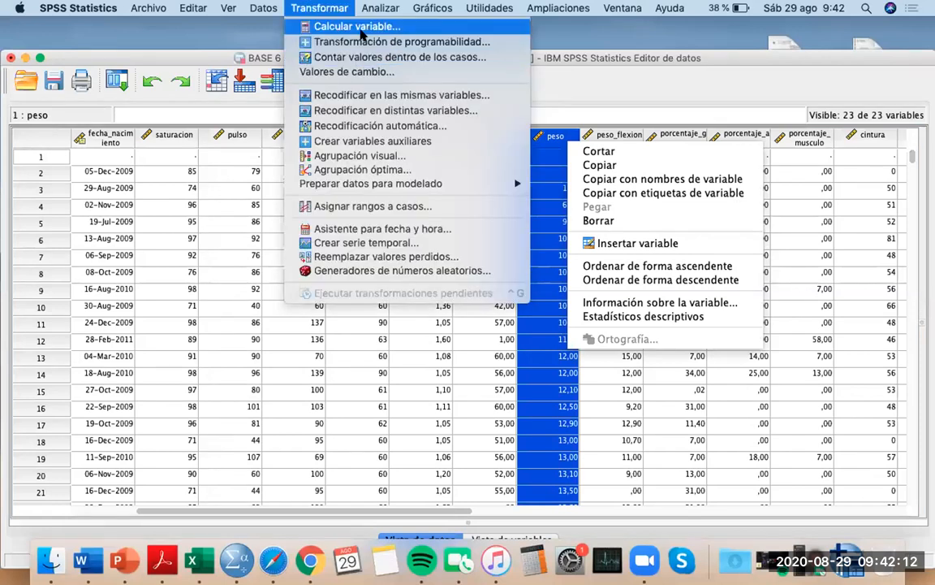
pyautogui.click(392, 108)
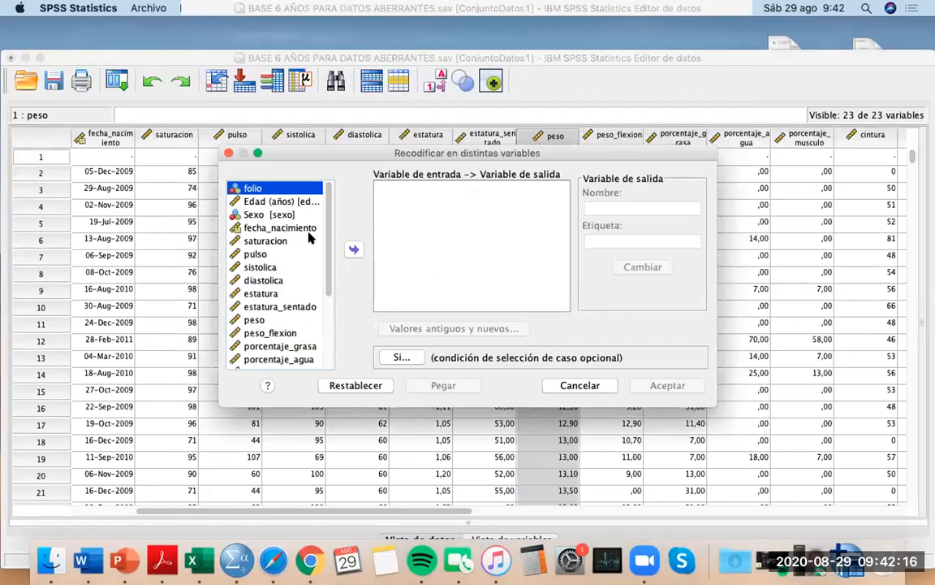
pyautogui.click(280, 241)
pyautogui.press('Down')
pyautogui.press('Down')
pyautogui.press('Down')
pyautogui.press('Down')
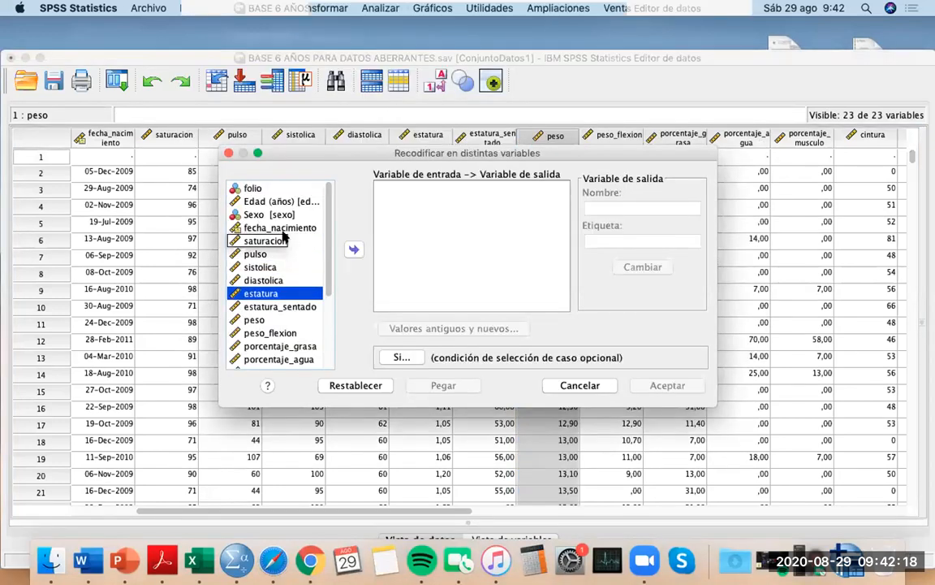
pyautogui.press('Down')
pyautogui.press('Down')
pyautogui.click(354, 249)
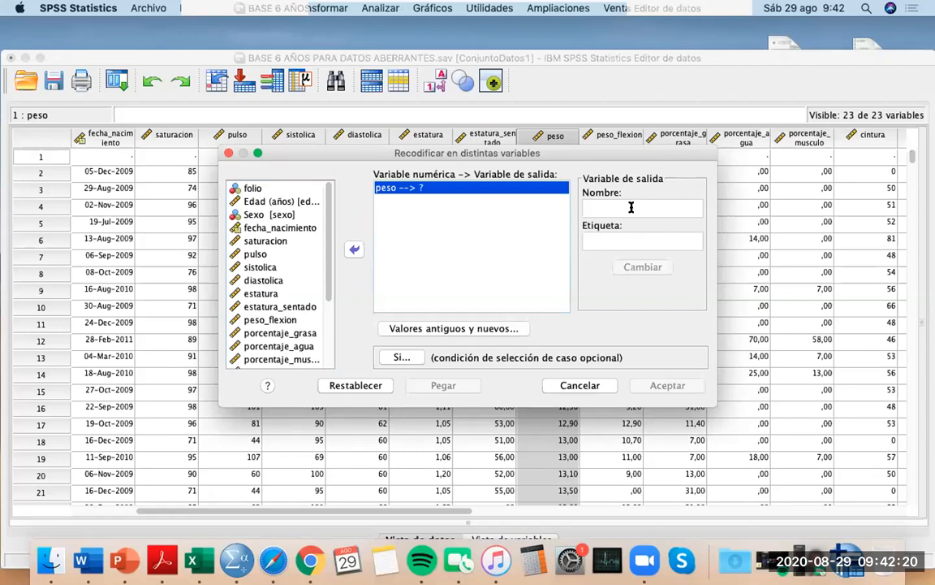
# Name and label the output variable PESO_SUST and assign it to peso
pyautogui.click(630, 207)
pyautogui.write('Pe')
pyautogui.press('BackSpace')
pyautogui.press('BackSpace')
pyautogui.write('PESO_SUST')
pyautogui.click(629, 240)
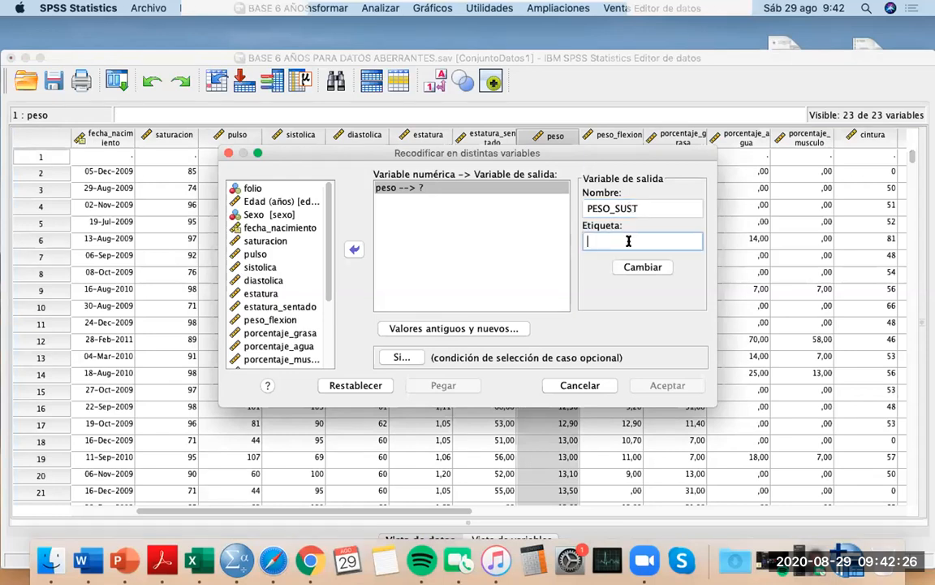
pyautogui.click(646, 205)
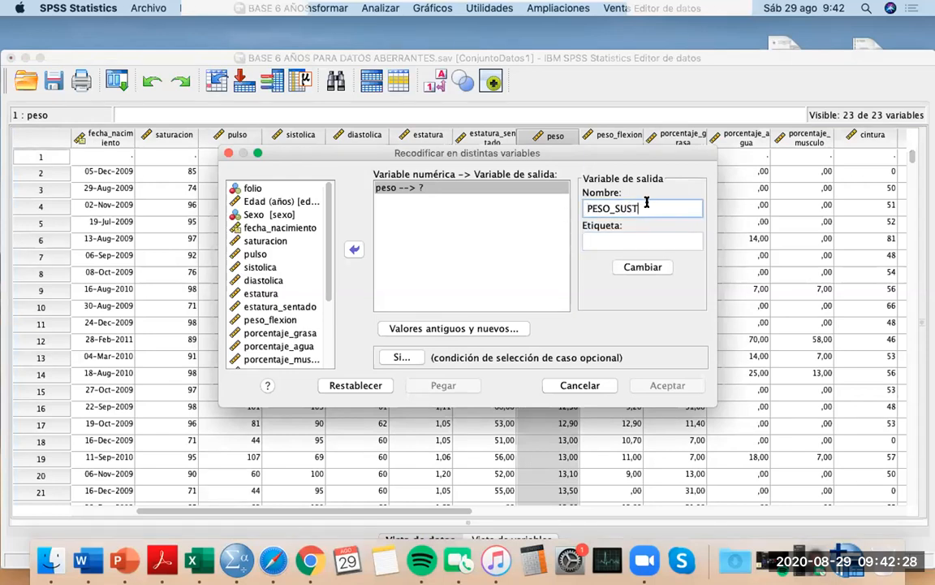
pyautogui.click(599, 240)
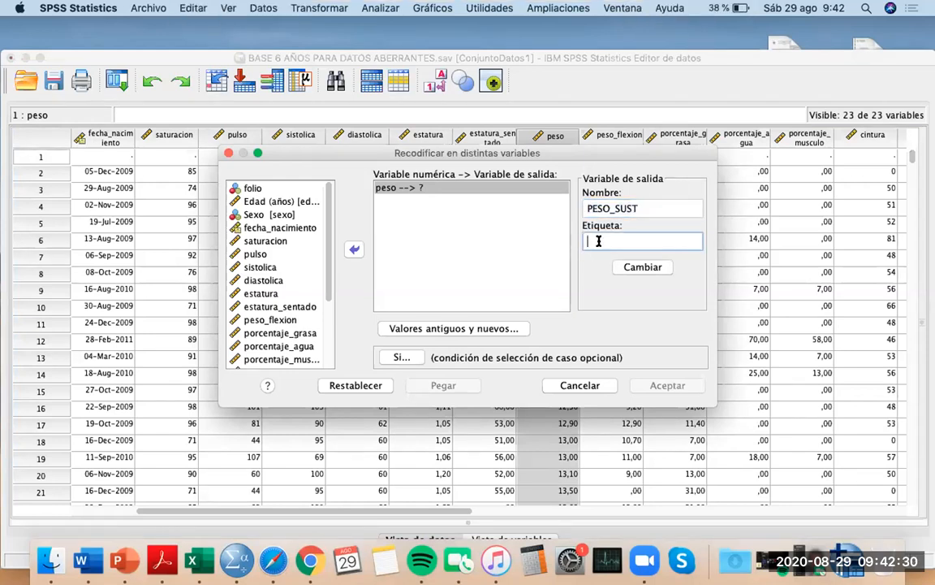
pyautogui.write('PESO_SUST')
pyautogui.click(645, 267)
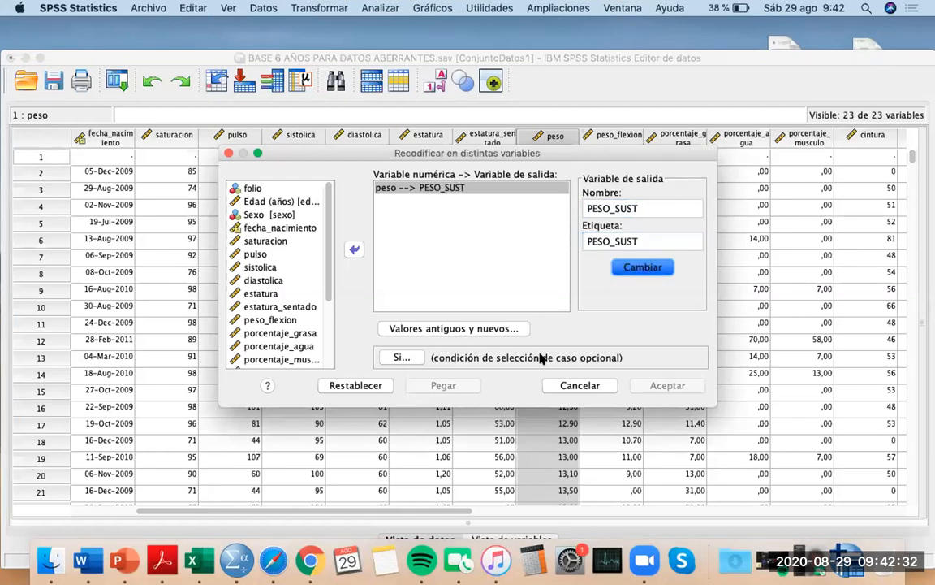
# Define the old and new values so that the range 0 through 14,99 is recoded to system-missing
pyautogui.click(439, 330)
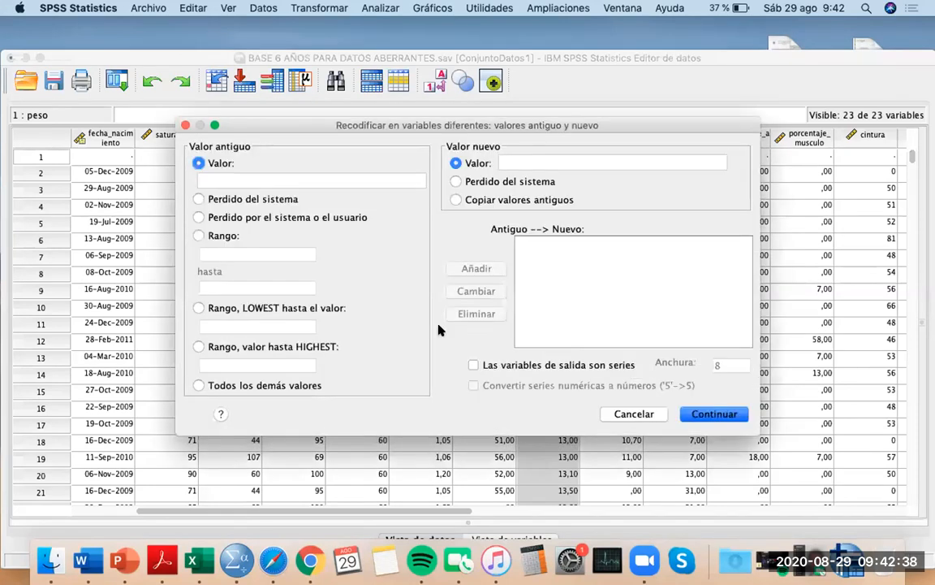
pyautogui.click(246, 162)
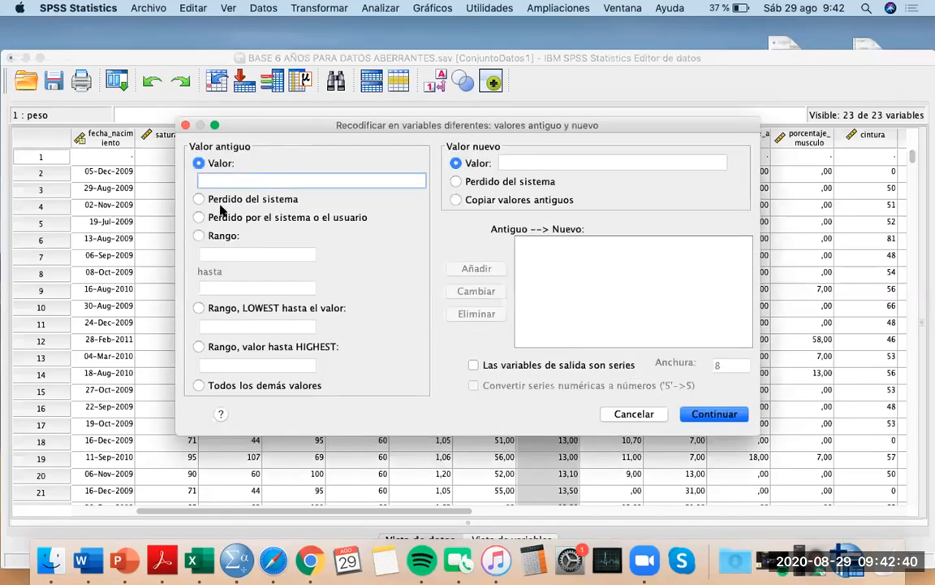
pyautogui.click(198, 236)
pyautogui.click(251, 255)
pyautogui.write('0')
pyautogui.click(231, 289)
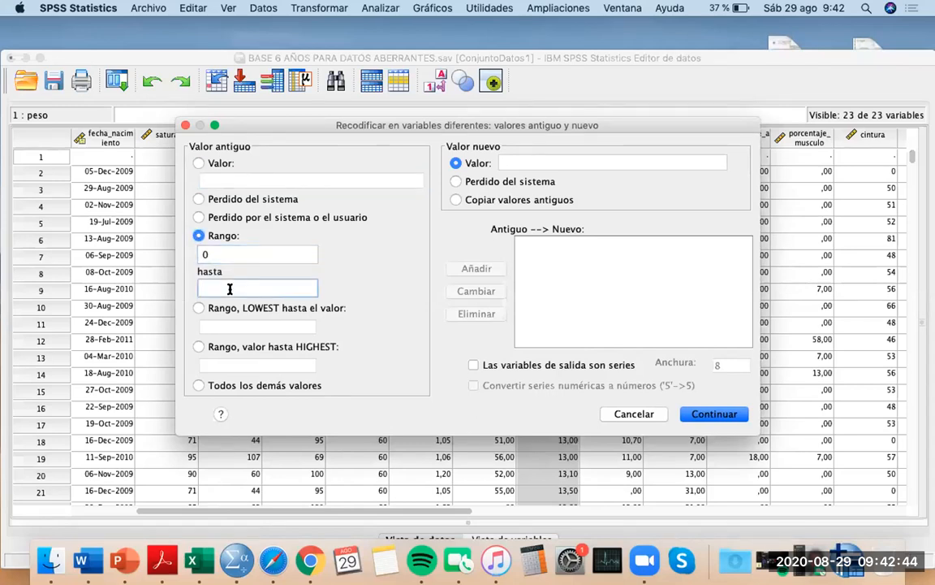
pyautogui.write('14,99')
pyautogui.click(458, 180)
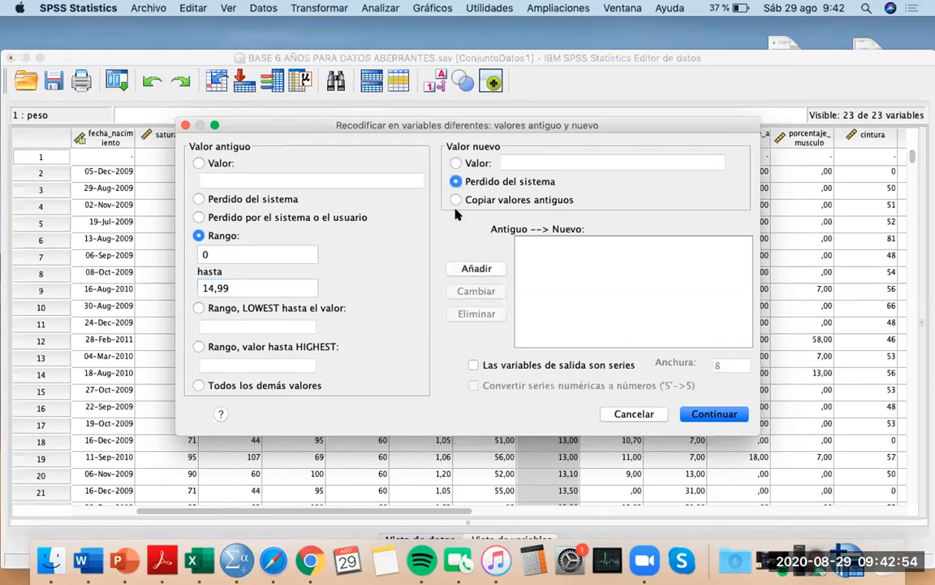
pyautogui.click(466, 268)
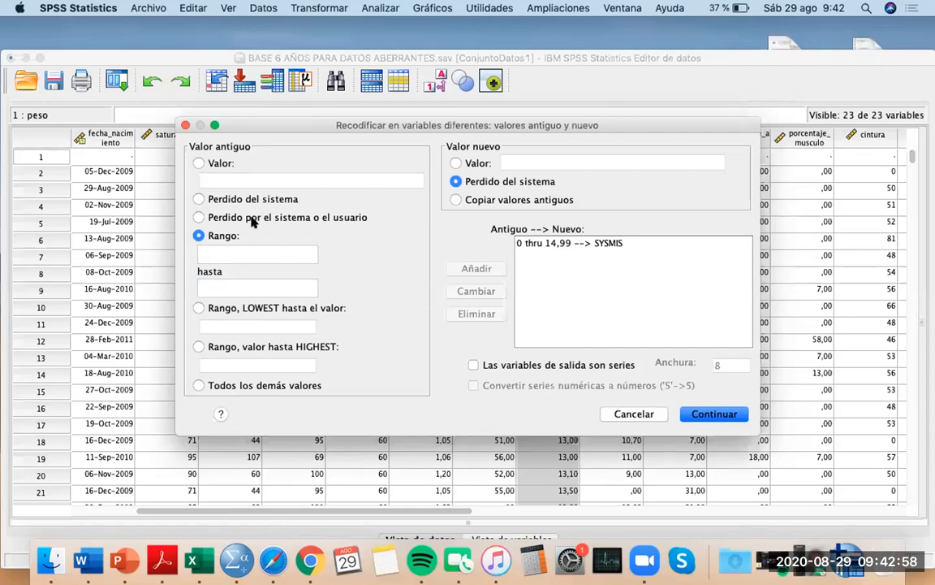
pyautogui.click(256, 255)
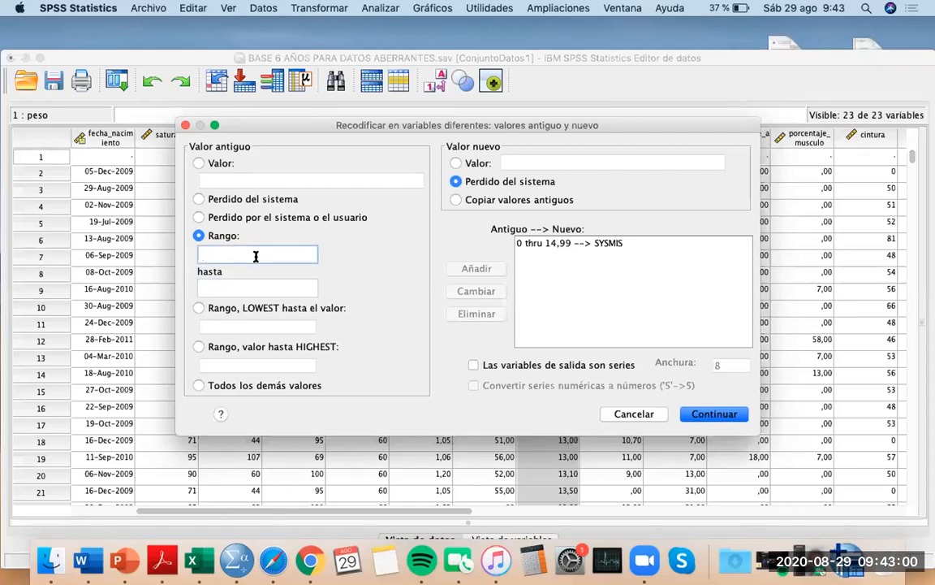
pyautogui.write('99')
pyautogui.click(252, 286)
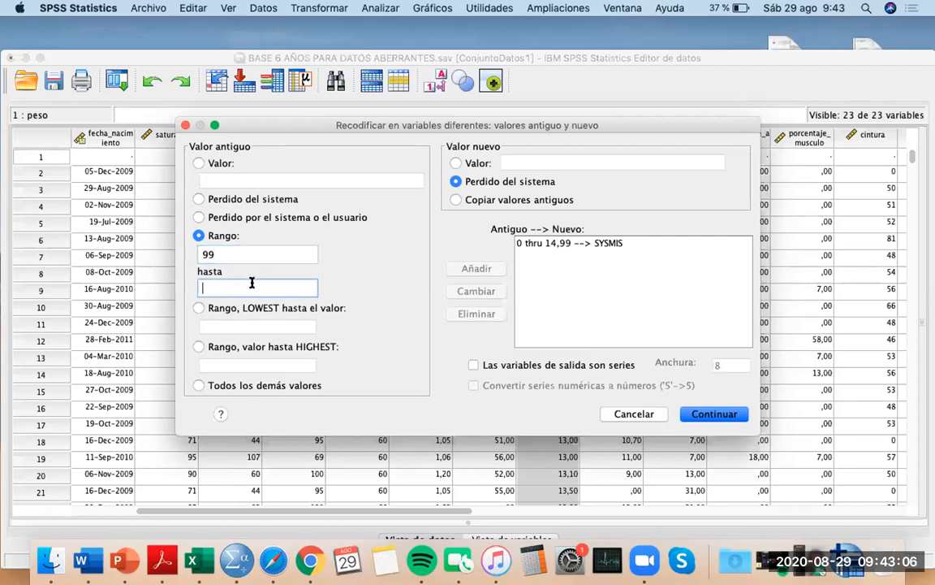
pyautogui.write('8000')
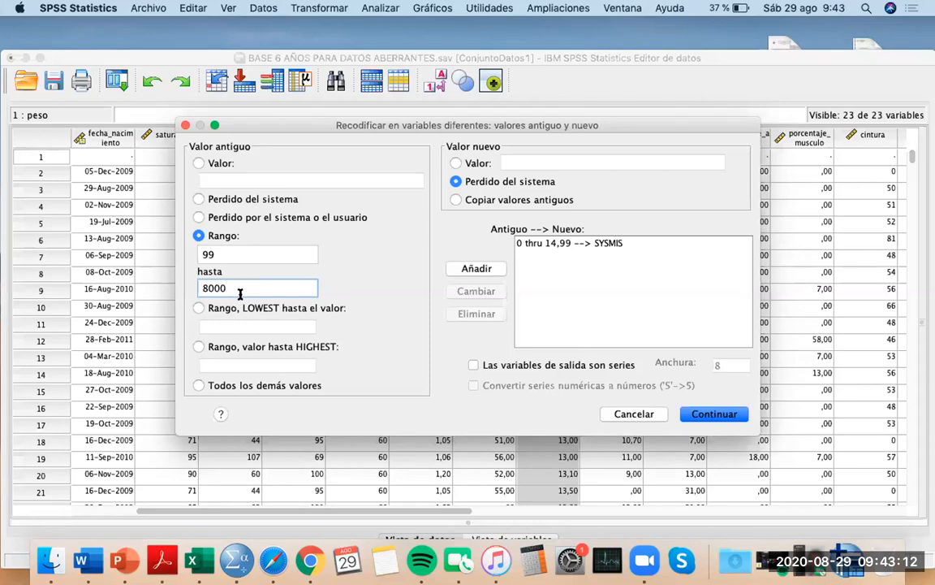
# Add a recoding rule that turns peso values from 91 through the highest into system-missing
pyautogui.click(203, 347)
pyautogui.click(259, 365)
pyautogui.write('91')
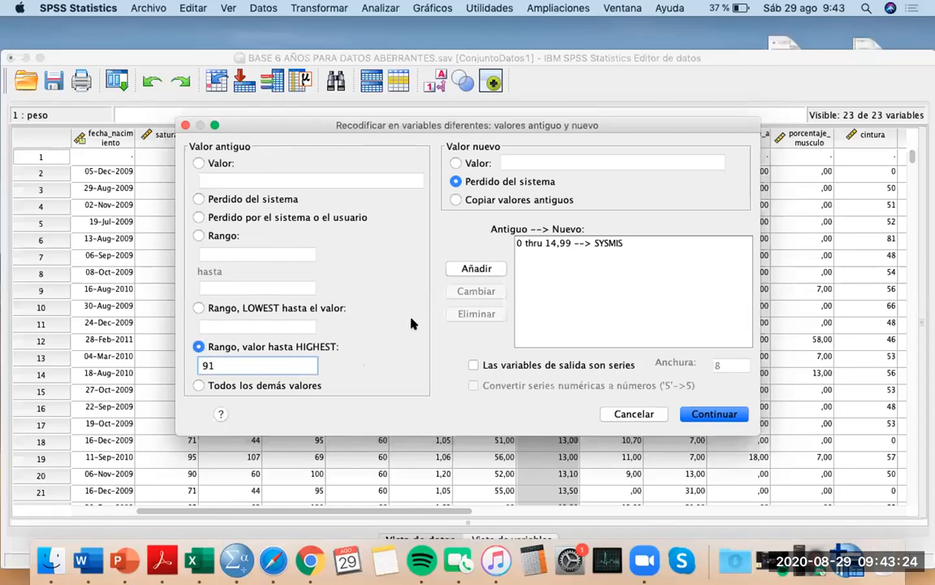
pyautogui.click(482, 269)
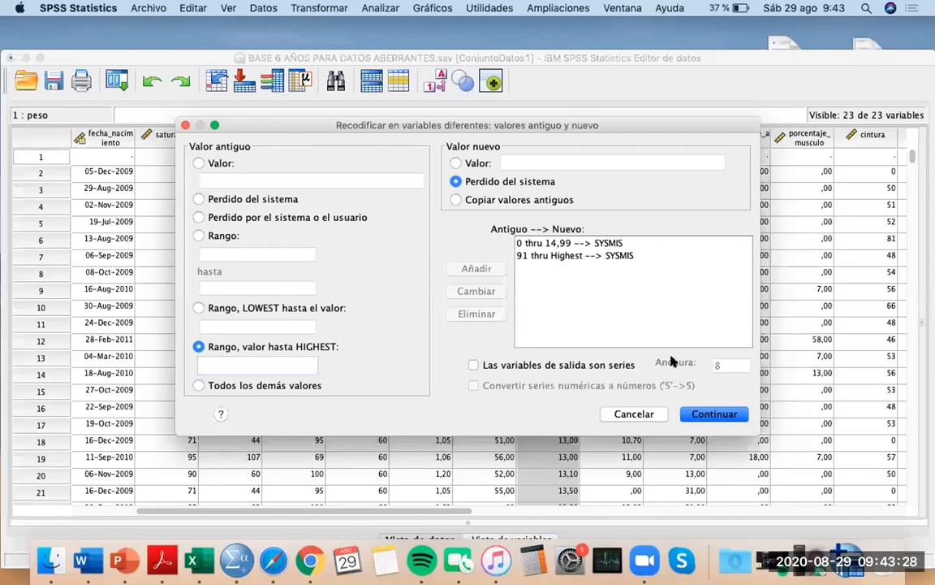
# Confirm the old and new values, run the recode into PESO_SUST, and minimize the output viewer
pyautogui.click(707, 414)
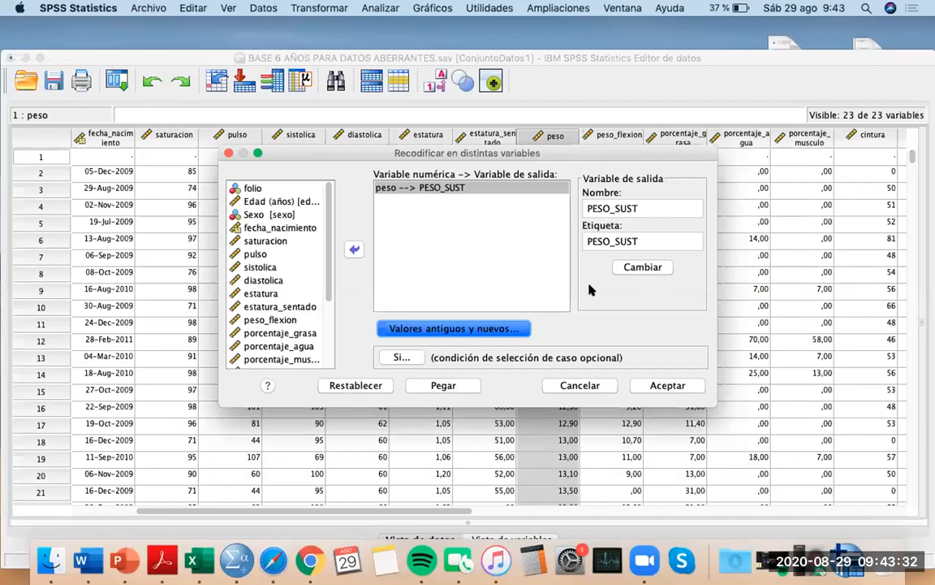
pyautogui.click(445, 328)
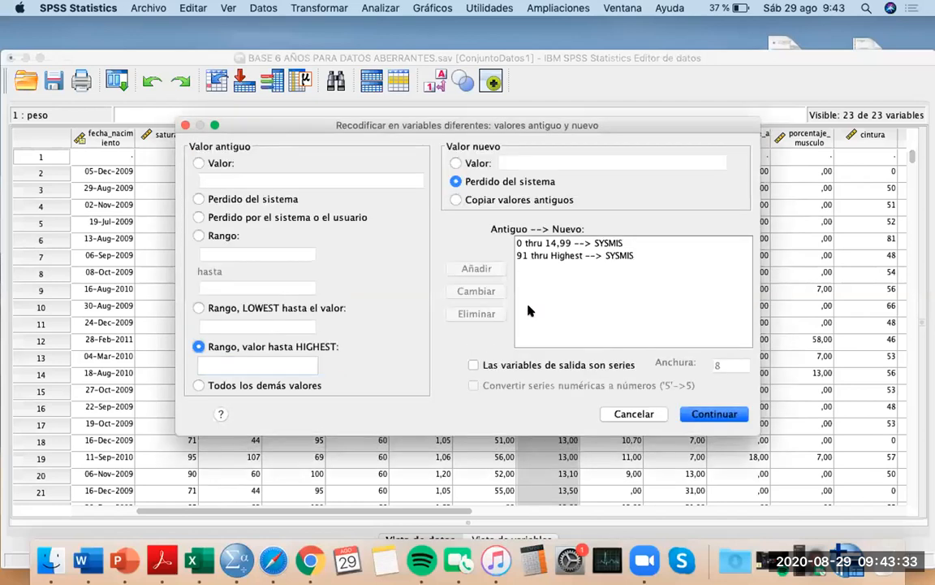
pyautogui.click(694, 412)
pyautogui.click(683, 387)
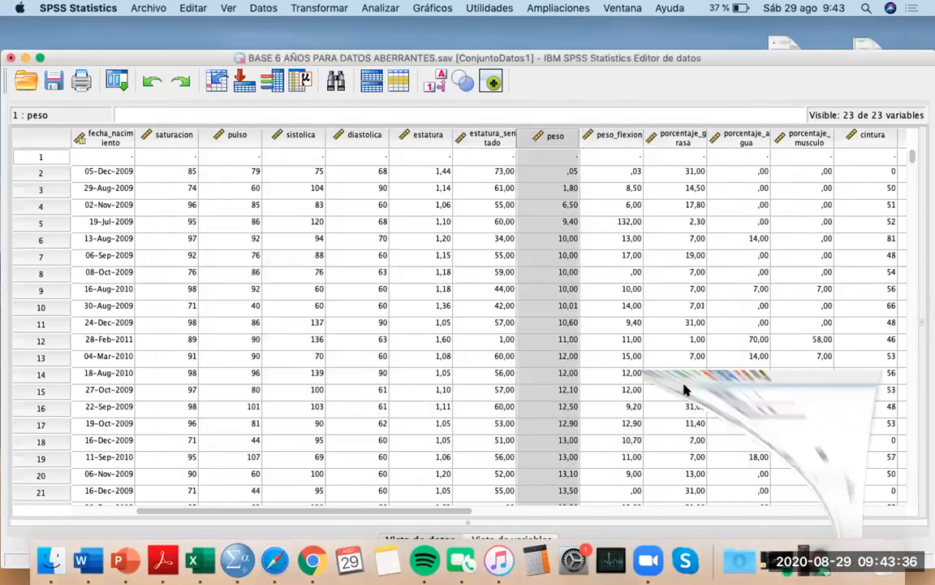
pyautogui.click(24, 24)
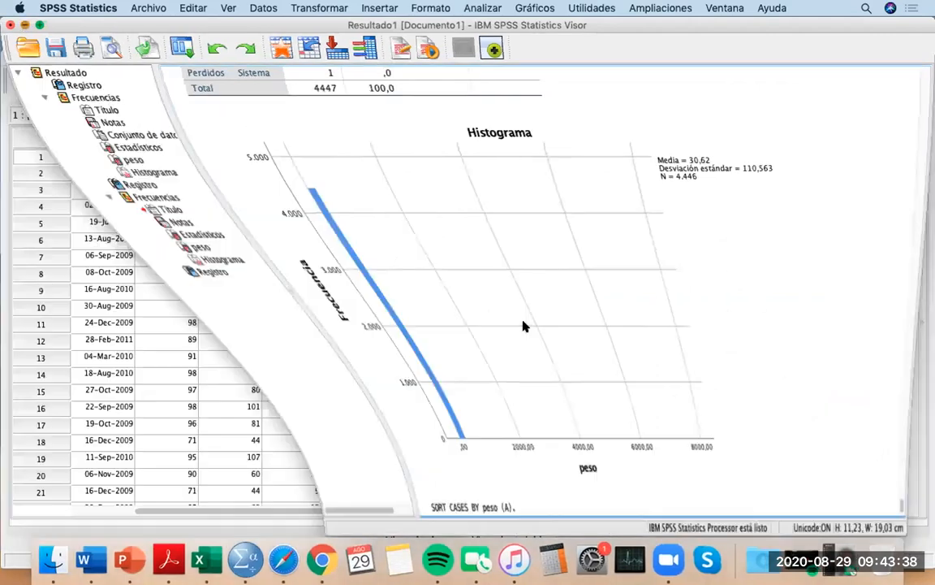
# Change the measurement level of the PESO_SUST variable to Scale and return to its data column
pyautogui.hscroll(15, 572, 376)
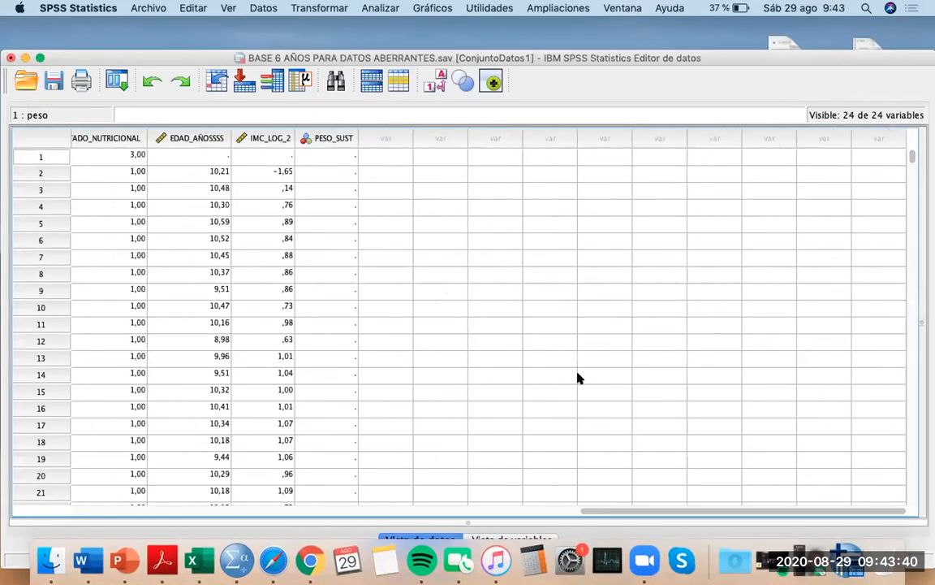
pyautogui.click(337, 138)
pyautogui.doubleClick(337, 138)
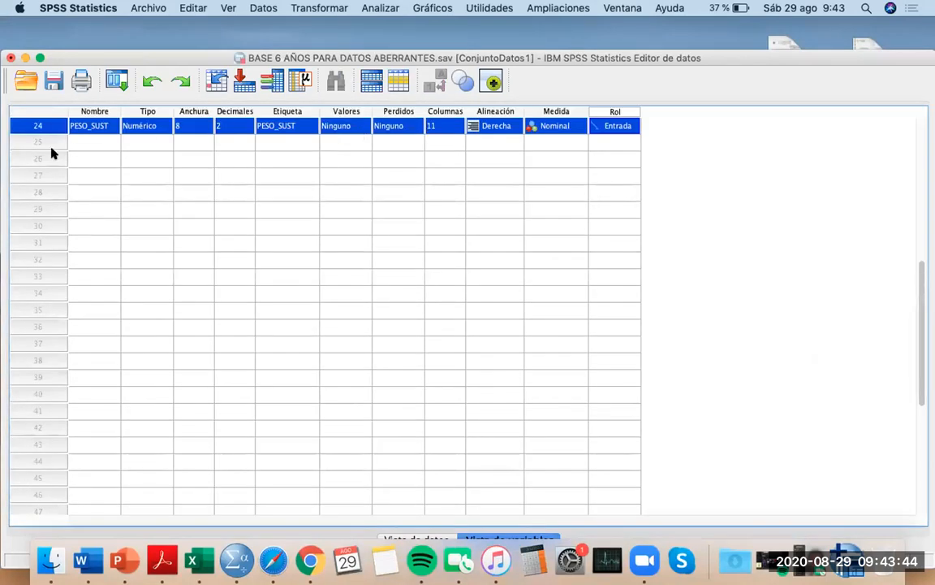
pyautogui.click(577, 126)
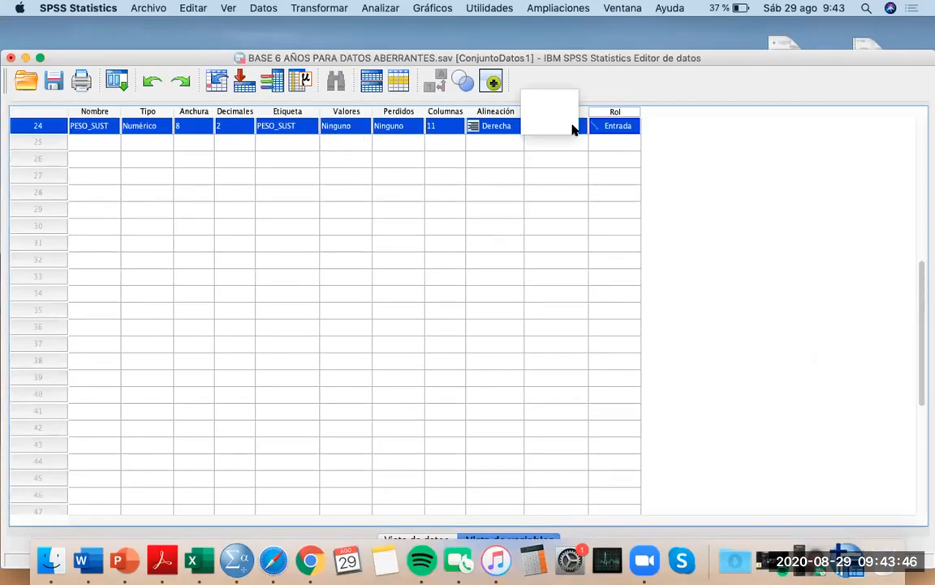
pyautogui.click(555, 99)
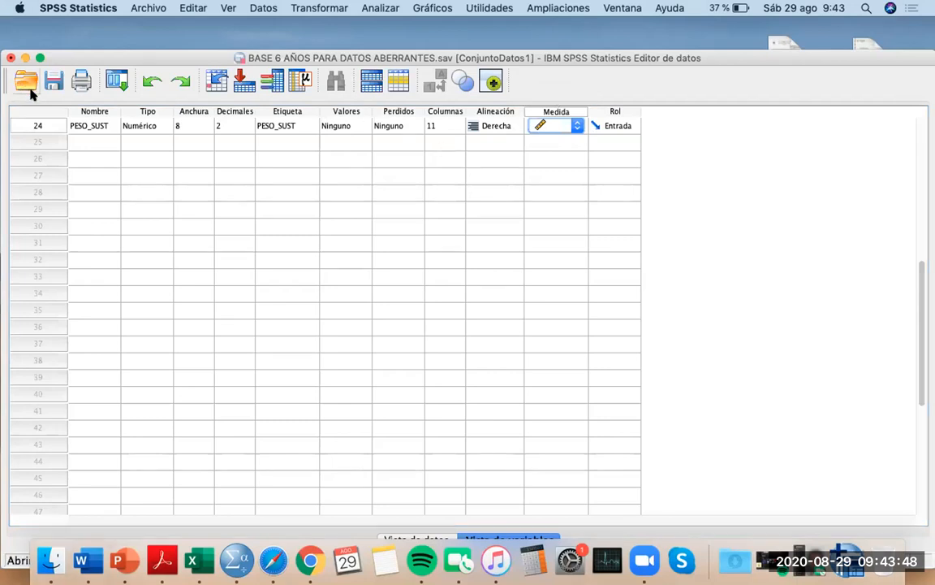
pyautogui.doubleClick(37, 126)
# Sort the cases in ascending order by PESO_SUST
pyautogui.scroll(-3, 472, 319)
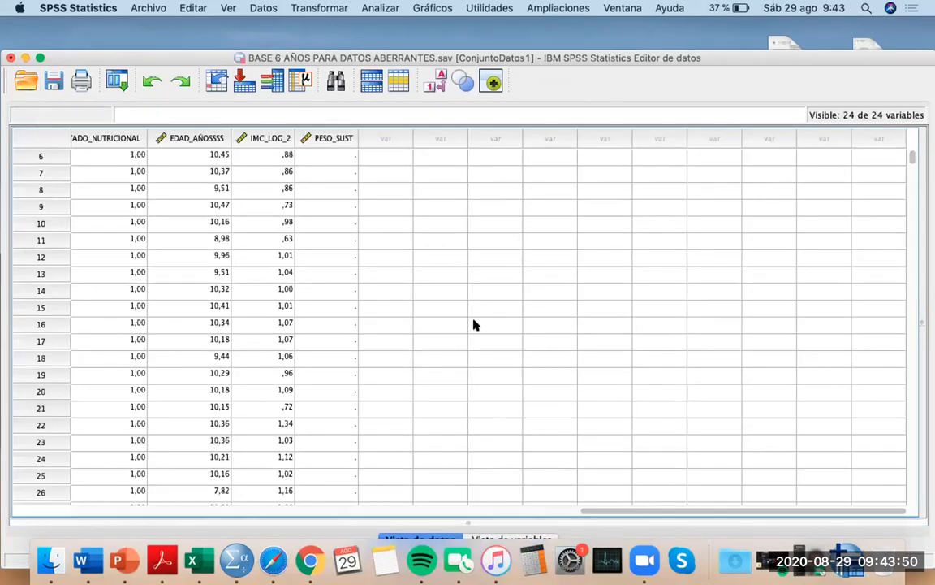
pyautogui.hscroll(-5, 475, 324)
pyautogui.scroll(3, 475, 324)
pyautogui.hscroll(-5, 475, 324)
pyautogui.hscroll(5, 475, 324)
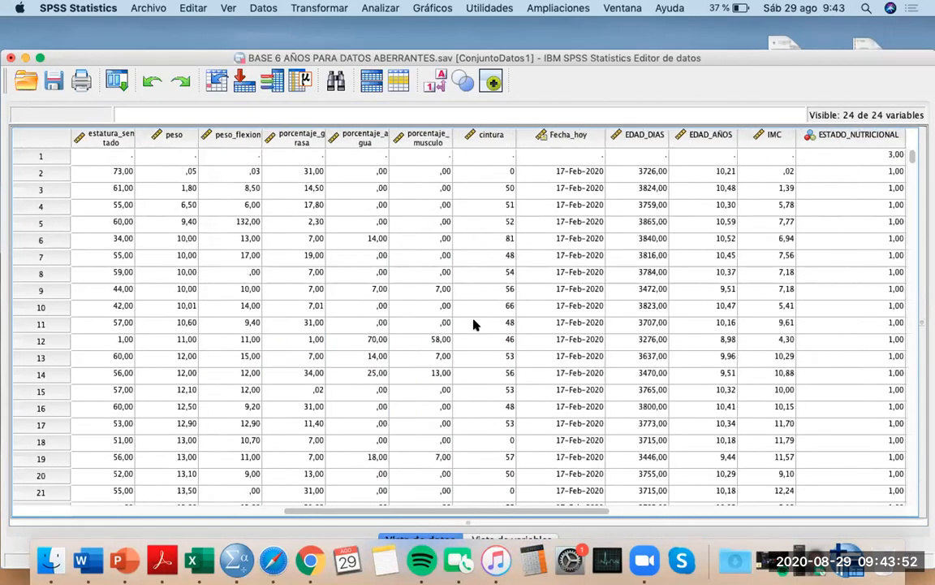
pyautogui.hscroll(-1, 475, 324)
pyautogui.hscroll(3, 475, 324)
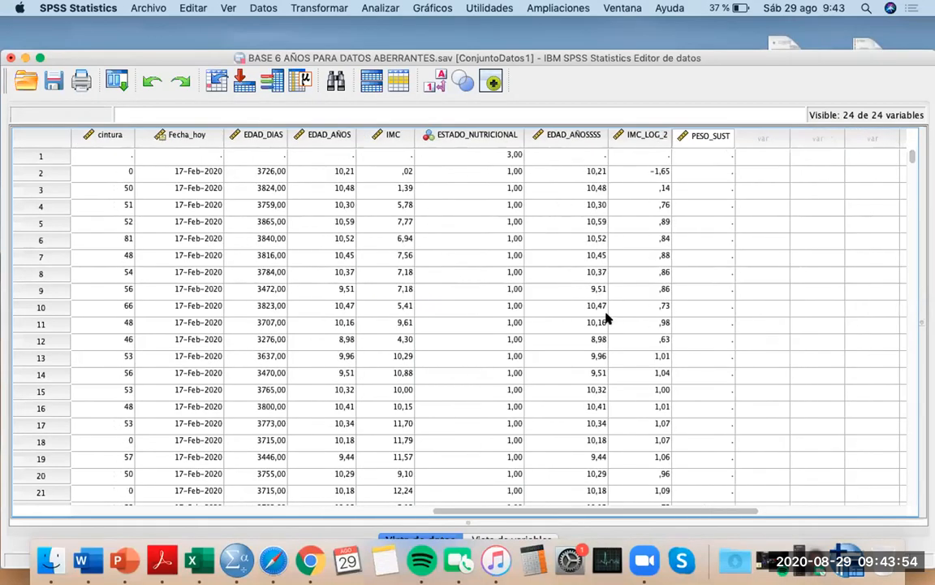
pyautogui.click(709, 138)
pyautogui.rightClick(709, 141)
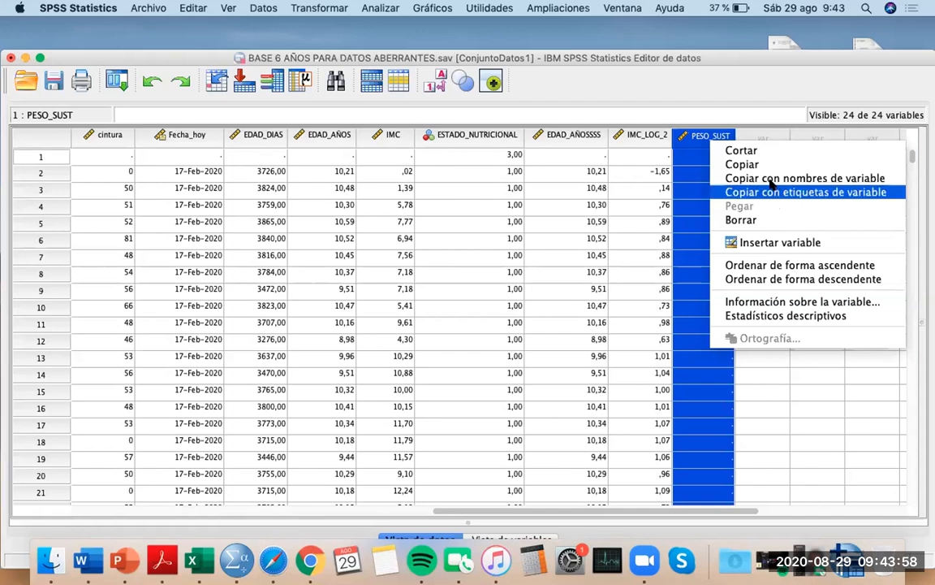
pyautogui.click(780, 265)
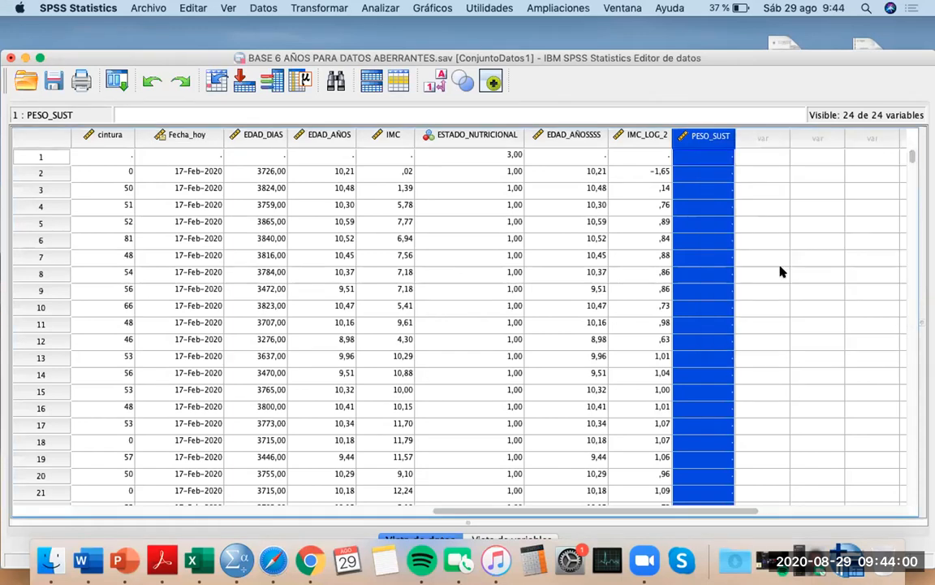
# Examine the original peso column alongside the neighbouring variables in the sorted data
pyautogui.hscroll(-6, 722, 270)
pyautogui.hscroll(-5, 780, 272)
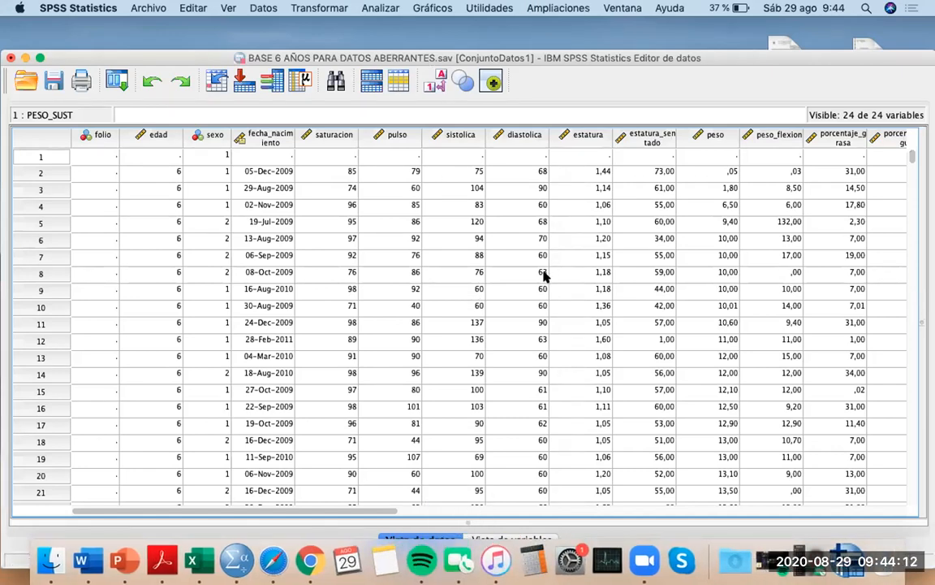
pyautogui.hscroll(2, 544, 276)
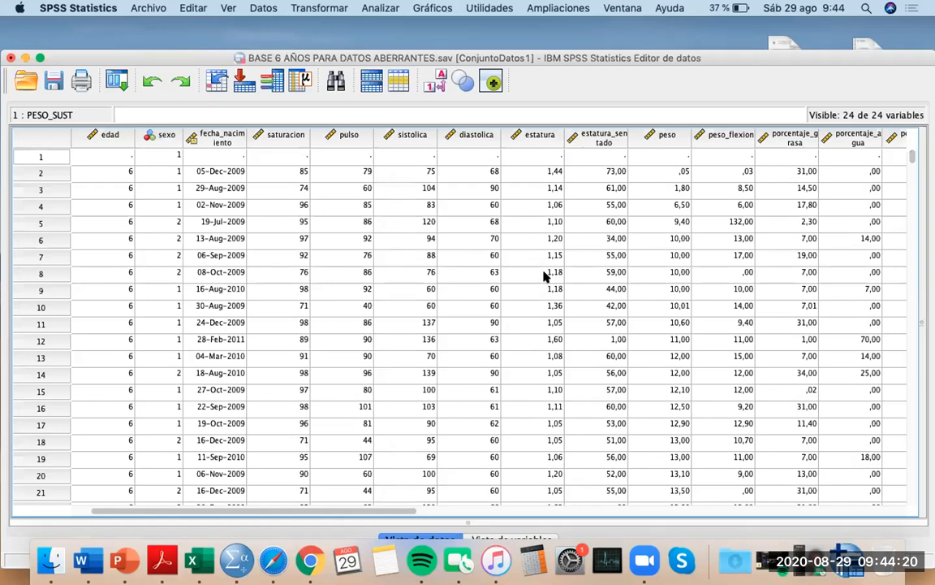
pyautogui.click(440, 243)
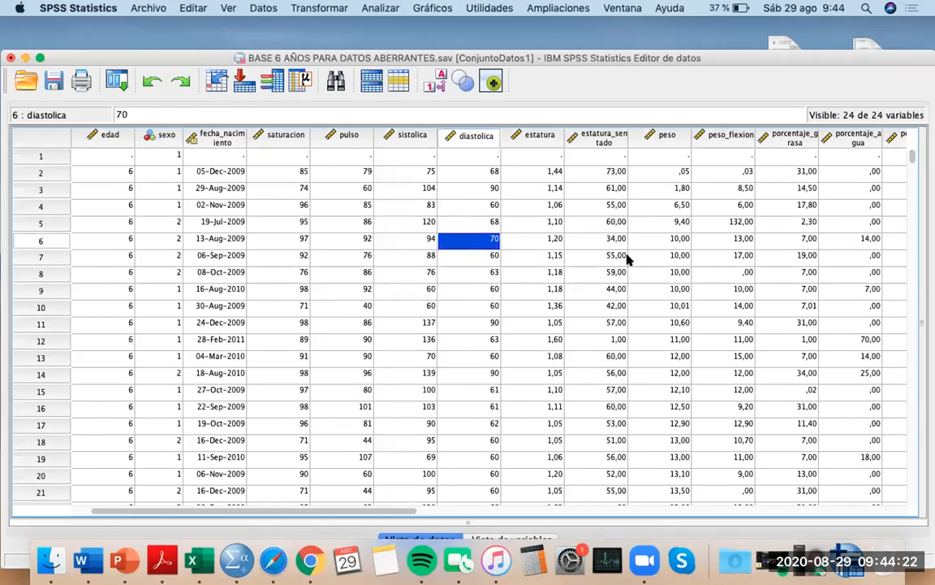
pyautogui.hscroll(1, 622, 259)
pyautogui.click(597, 138)
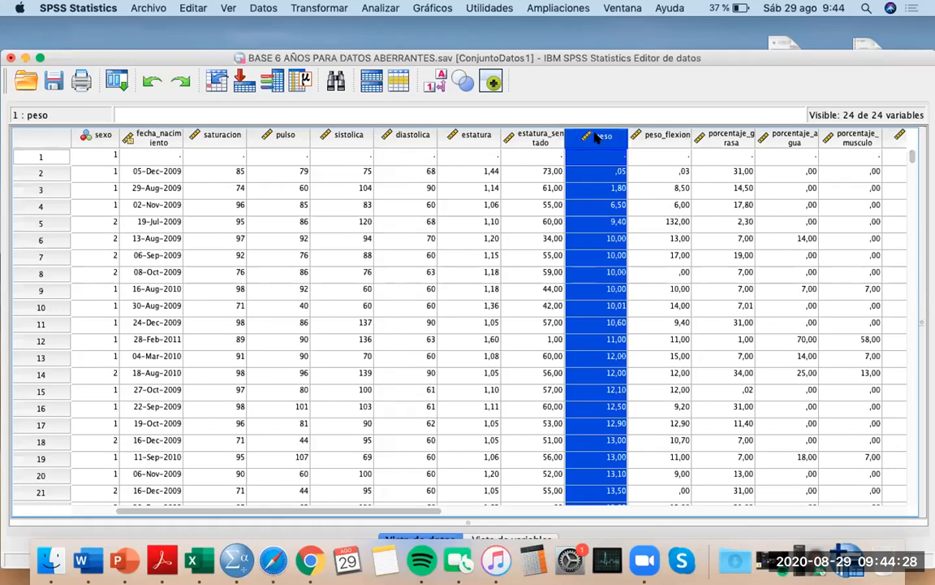
pyautogui.hscroll(3, 595, 138)
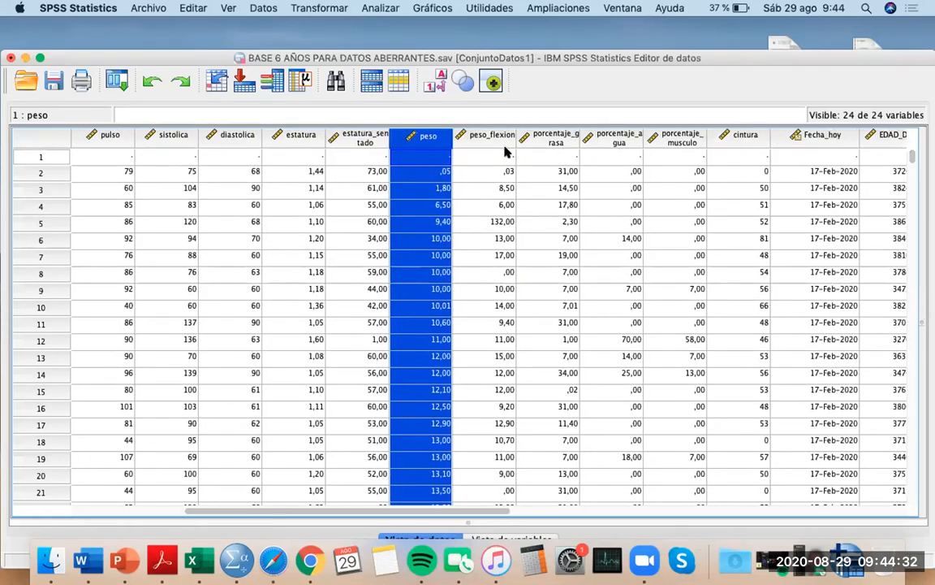
pyautogui.hscroll(2, 505, 151)
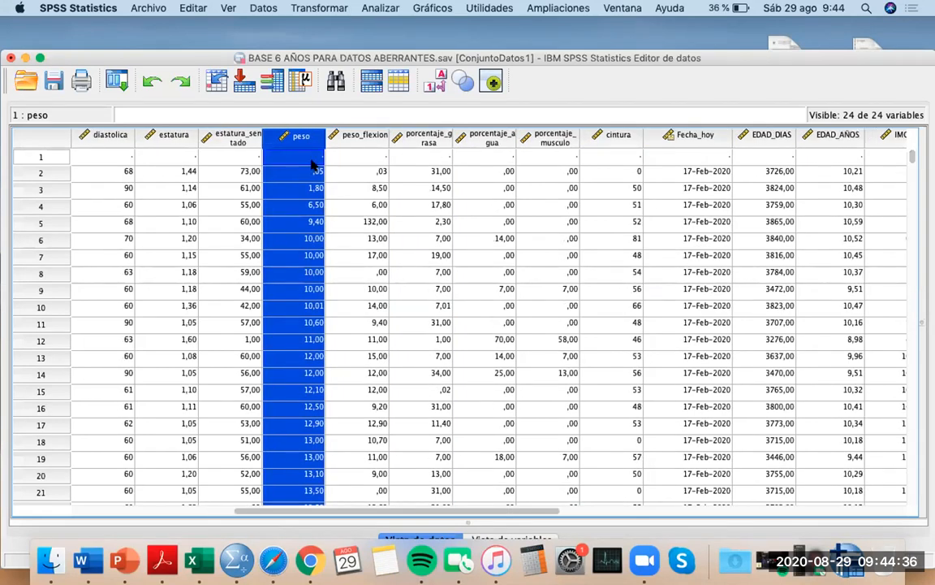
pyautogui.click(311, 159)
pyautogui.click(310, 136)
pyautogui.click(311, 154)
pyautogui.click(309, 138)
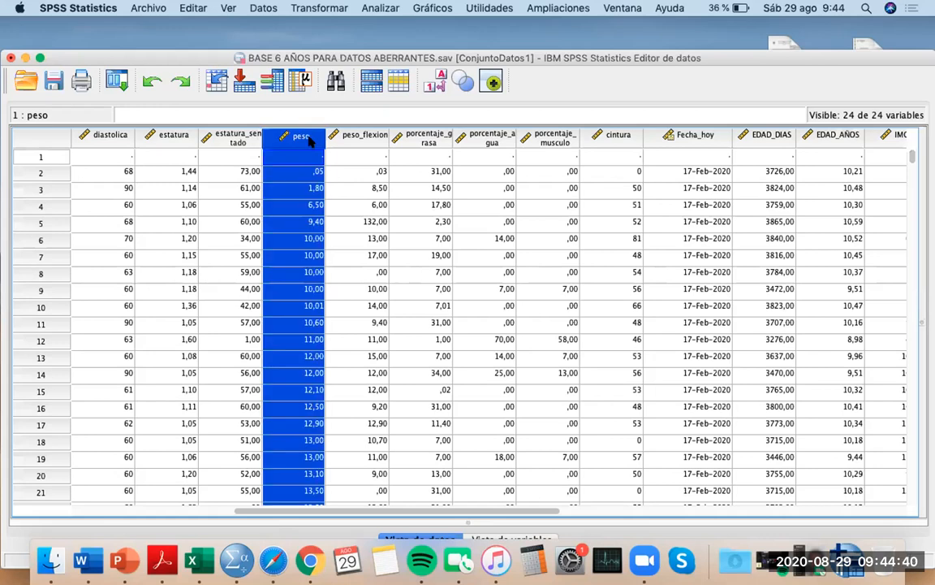
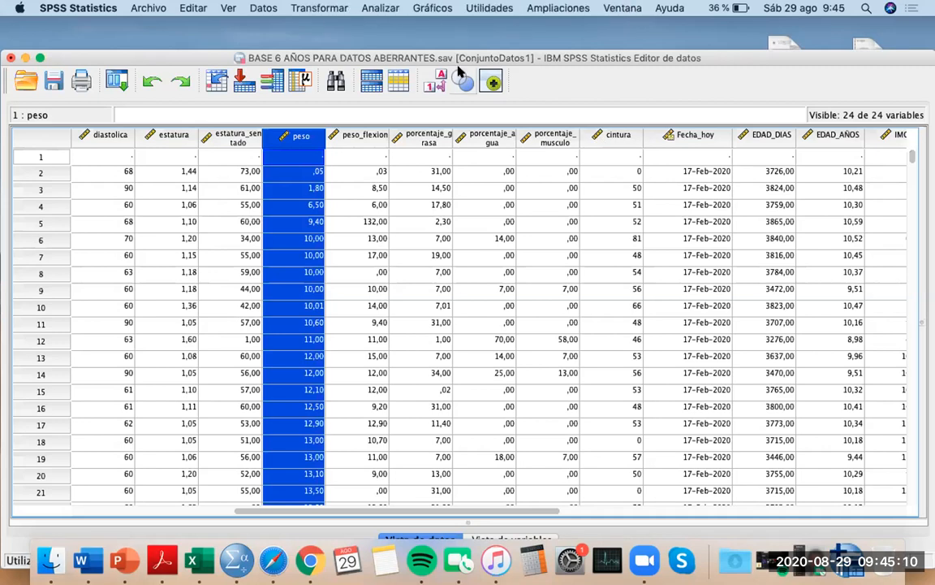
# Start defining a simple boxplot (Diagramas de cajas) with summaries for groups of cases
pyautogui.click(386, 9)
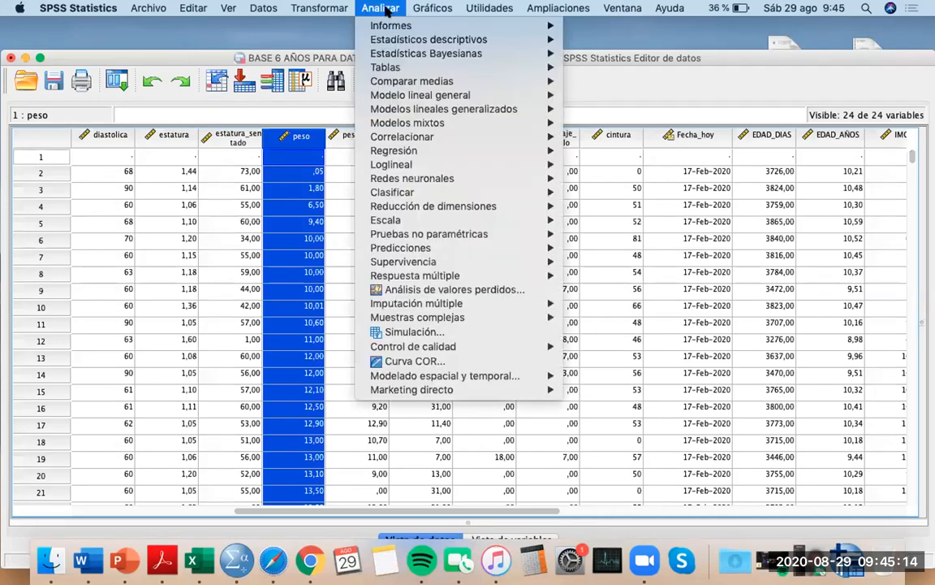
pyautogui.moveTo(637, 8)
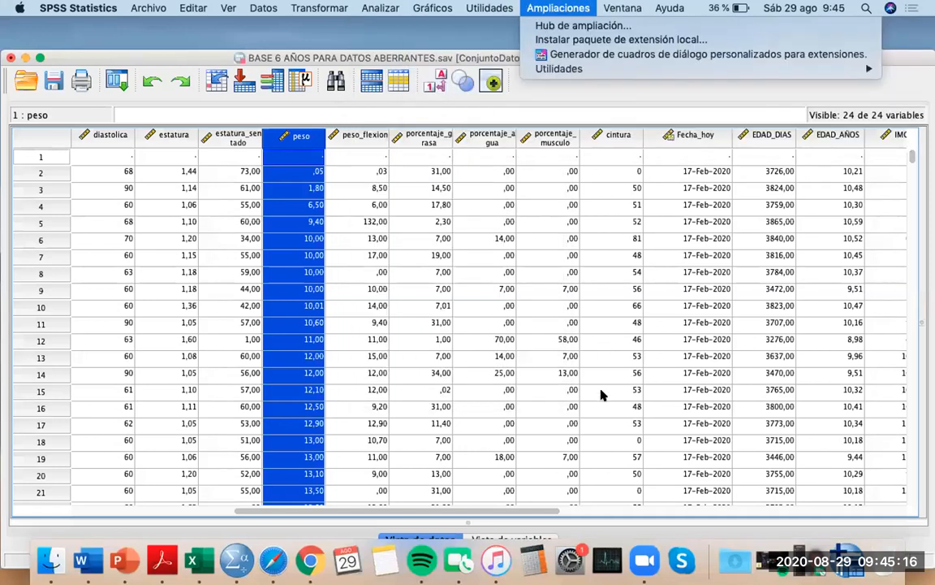
pyautogui.moveTo(432, 8)
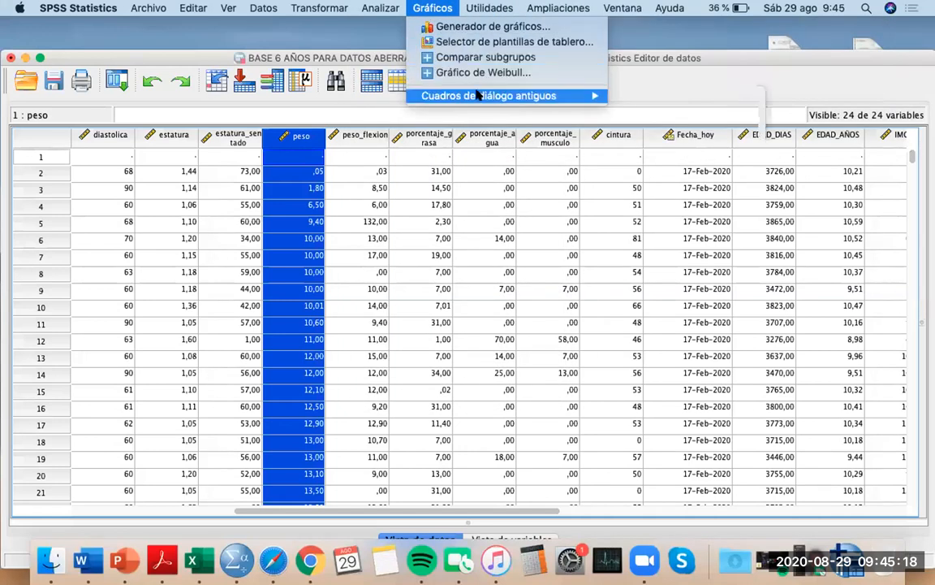
pyautogui.moveTo(507, 96)
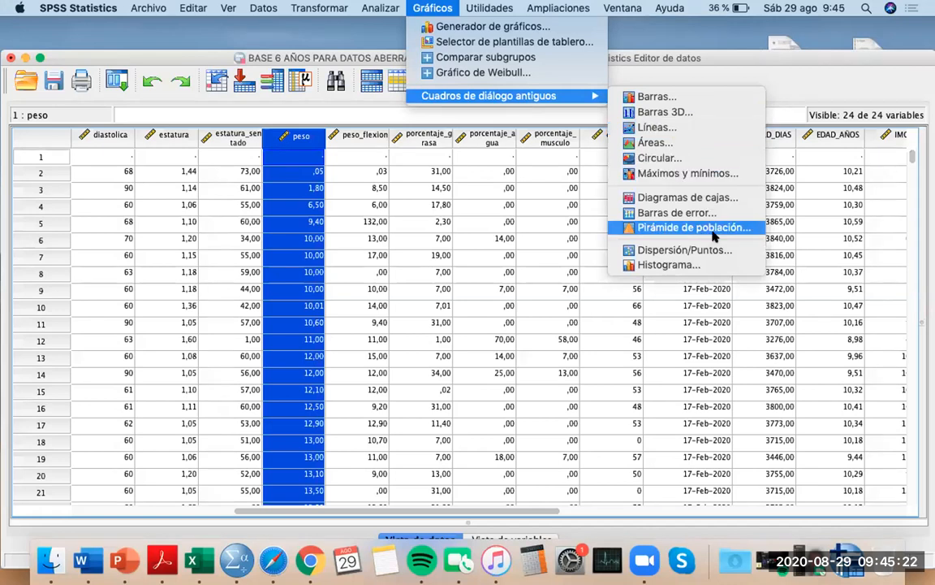
pyautogui.click(712, 199)
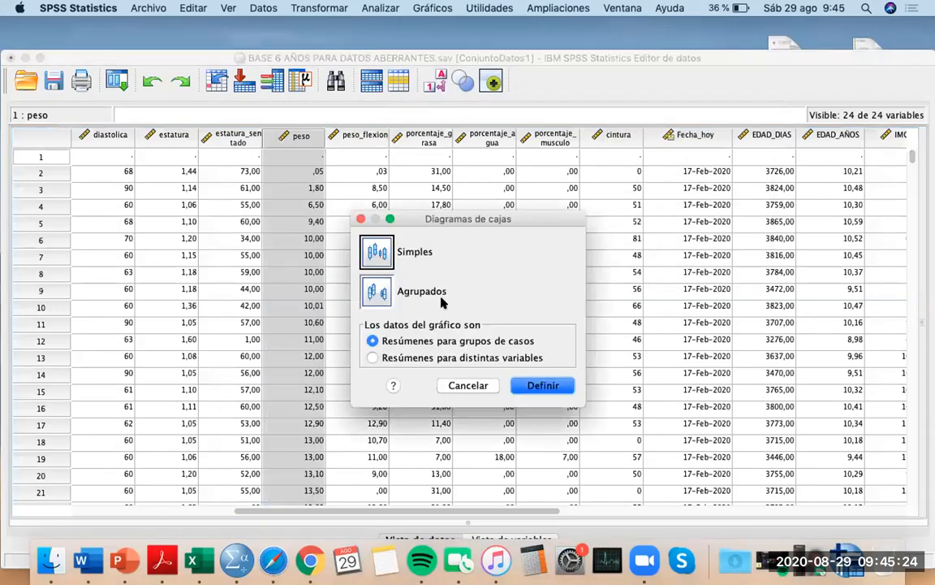
pyautogui.click(538, 384)
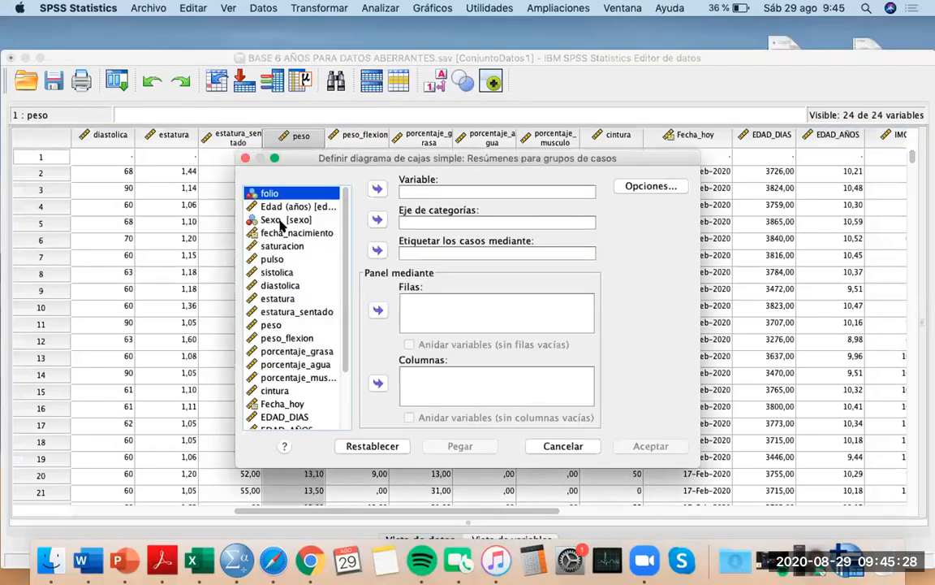
# Assign peso as the boxplot variable and Sexo as the category axis, and generate the chart
pyautogui.click(271, 324)
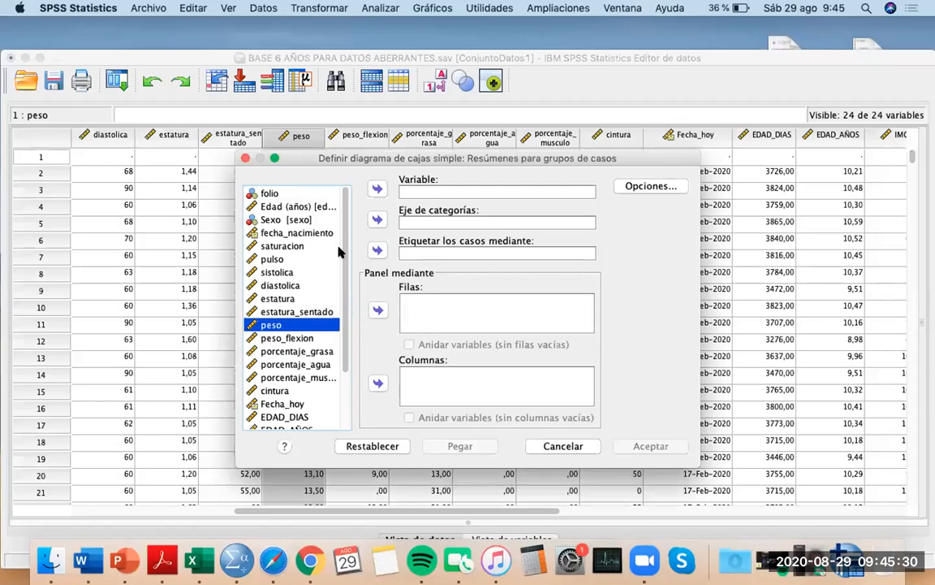
pyautogui.click(378, 189)
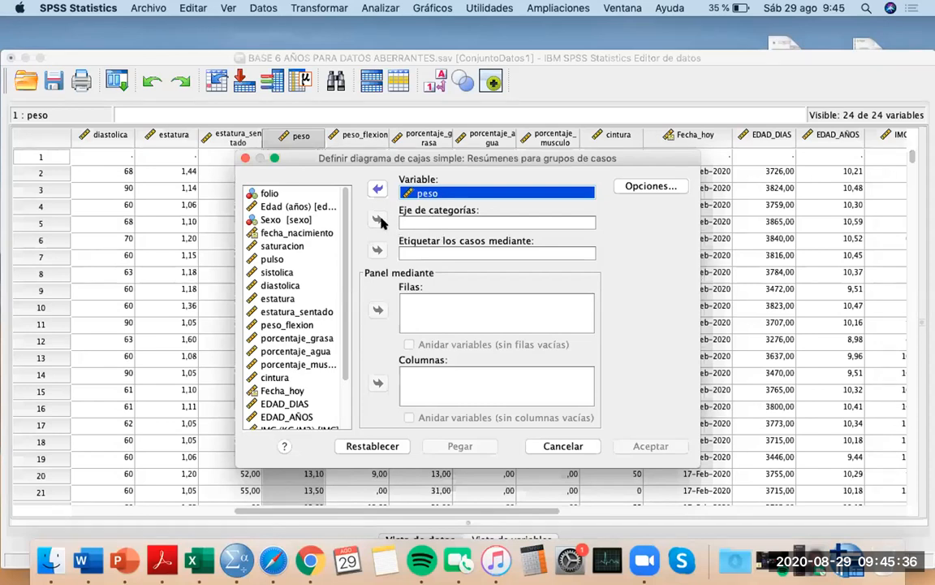
pyautogui.click(285, 219)
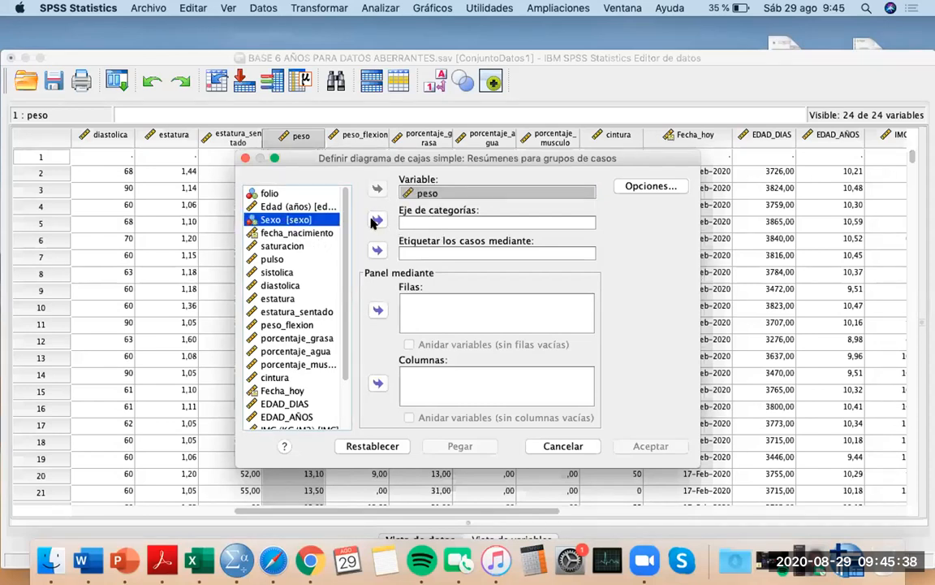
pyautogui.click(377, 220)
pyautogui.click(650, 446)
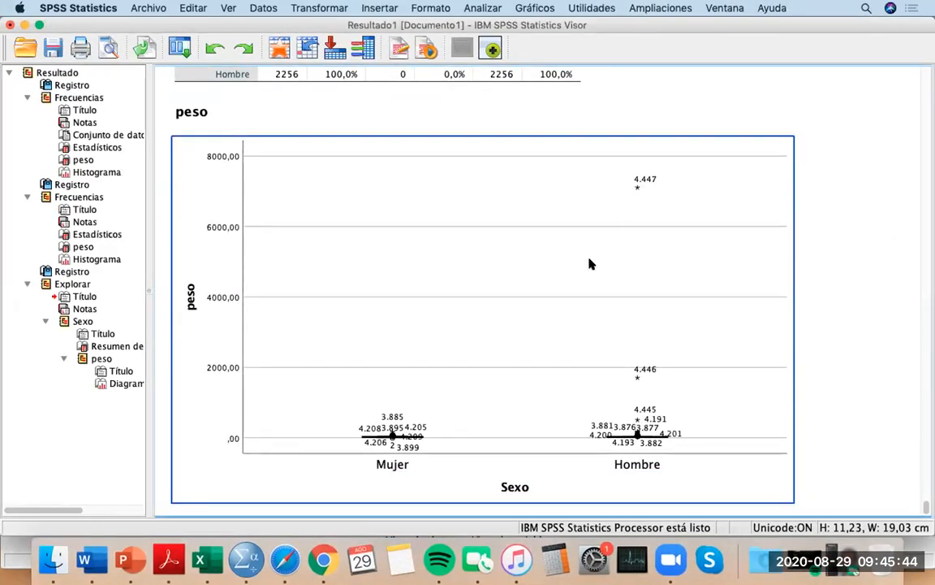
pyautogui.scroll(-1, 576, 359)
pyautogui.click(696, 499)
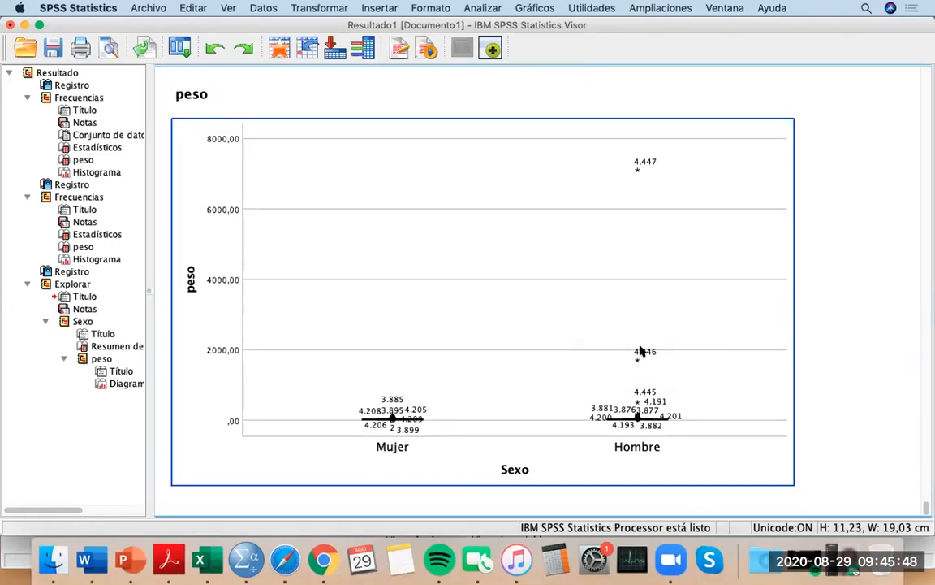
pyautogui.click(481, 8)
pyautogui.moveTo(520, 39)
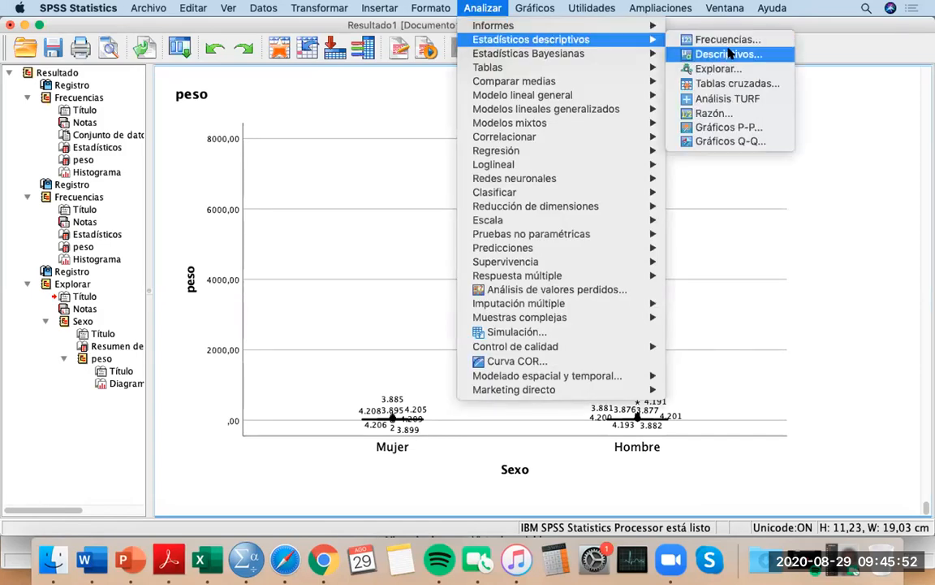
pyautogui.click(728, 54)
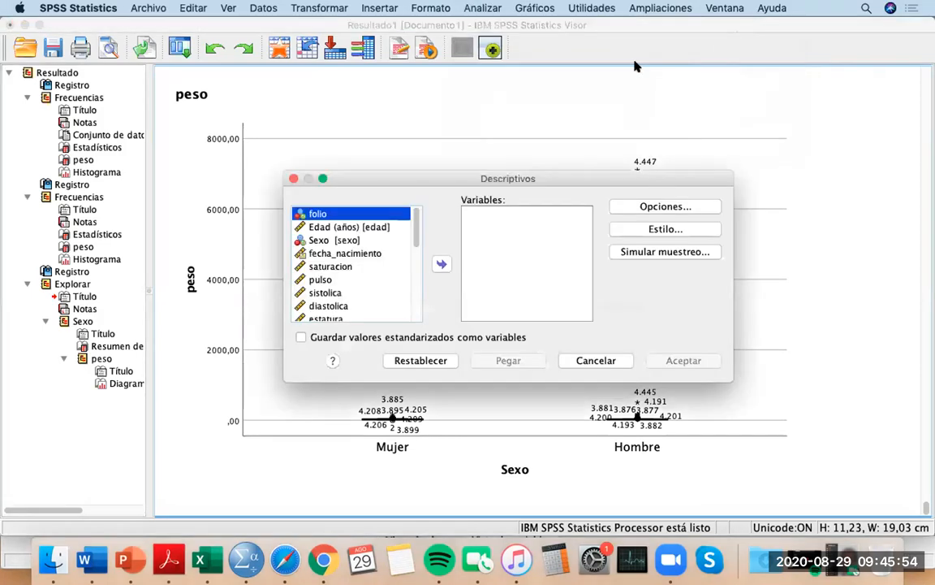
pyautogui.click(574, 367)
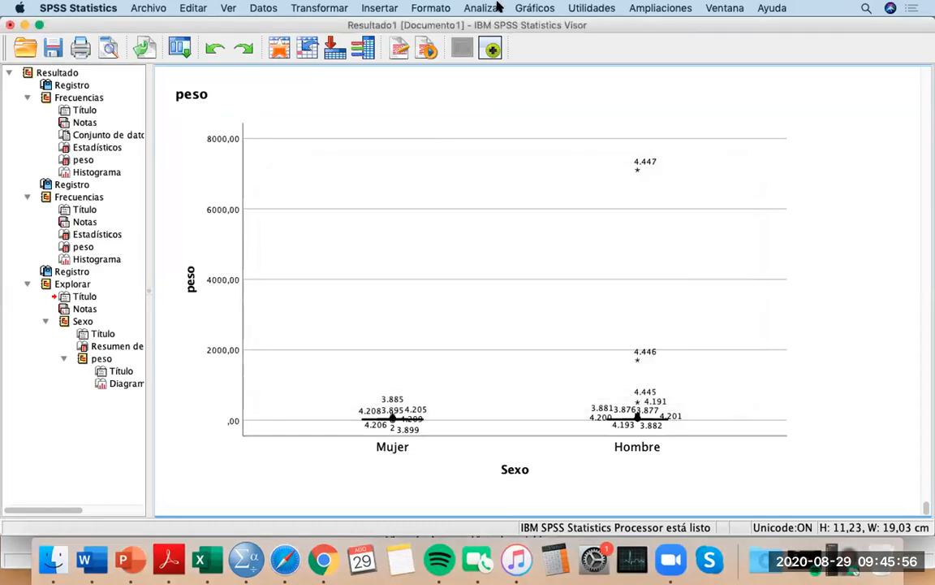
# Start an Explorar analysis with peso as the dependent variable
pyautogui.click(482, 8)
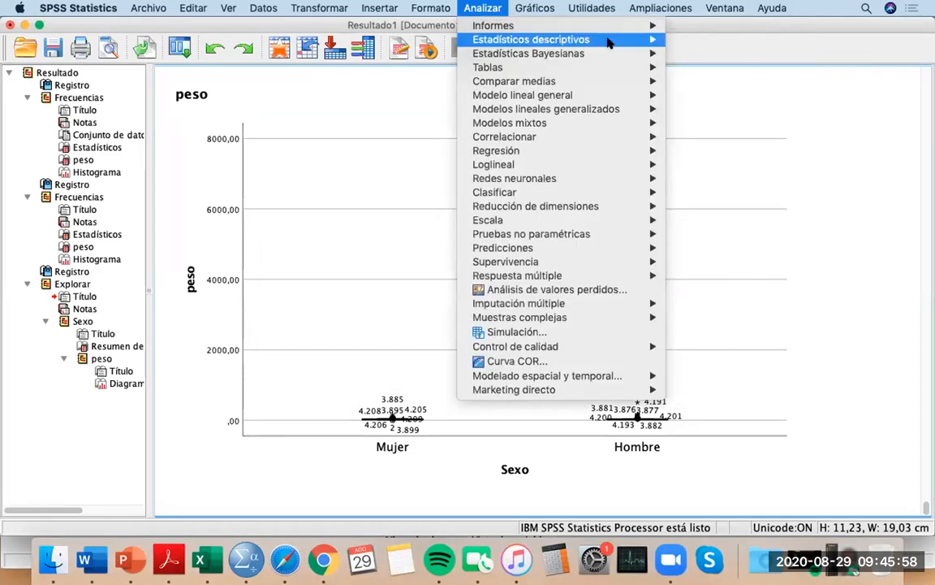
pyautogui.moveTo(609, 39)
pyautogui.click(700, 69)
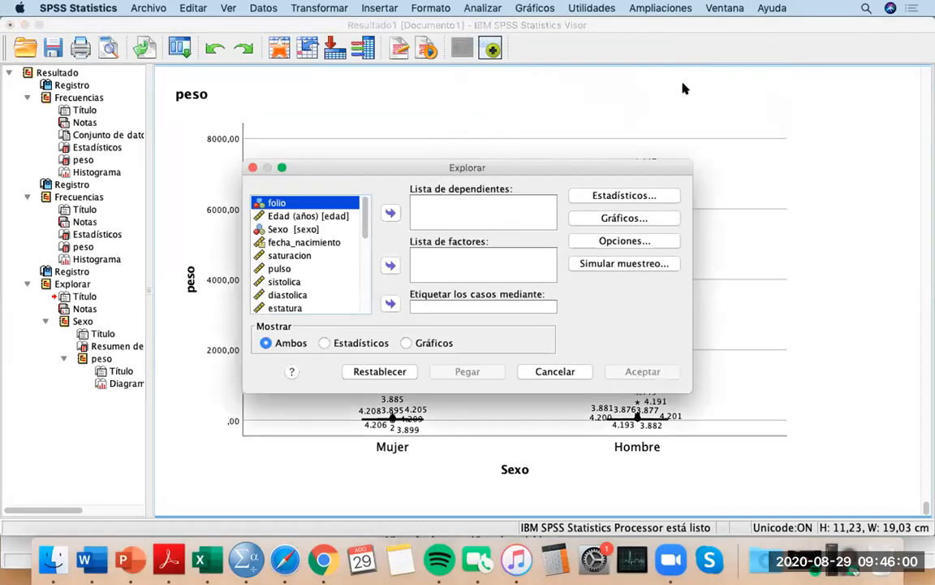
pyautogui.click(297, 270)
pyautogui.moveTo(297, 273); pyautogui.dragTo(313, 266)
pyautogui.press('Down')
pyautogui.press('Down')
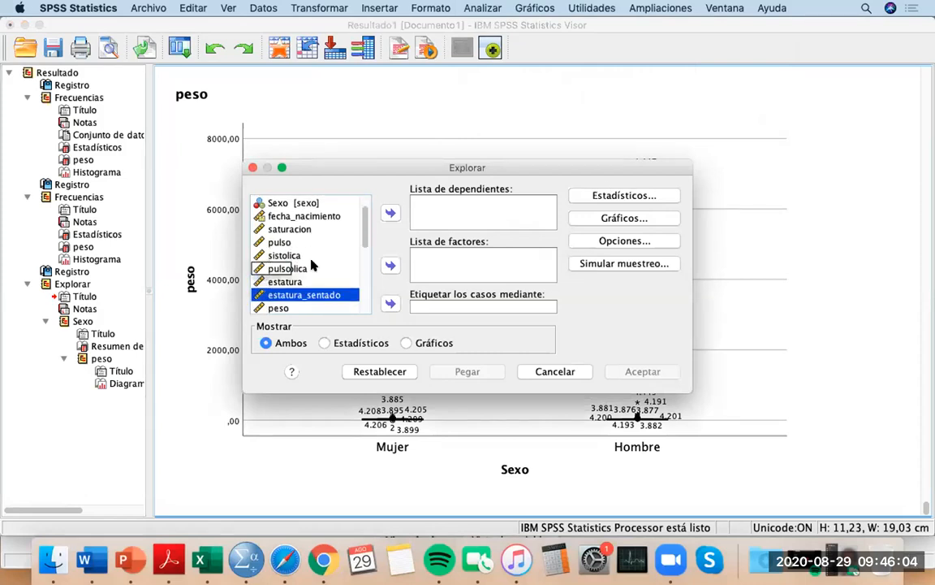
pyautogui.click(389, 212)
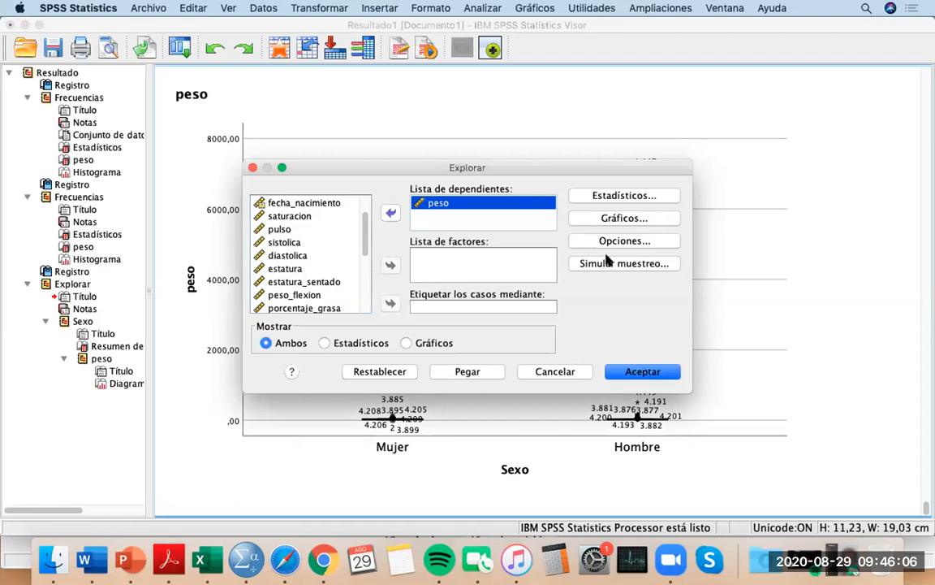
# Add a histogram and percentiles to the Explorar output for peso, and run the analysis
pyautogui.click(641, 221)
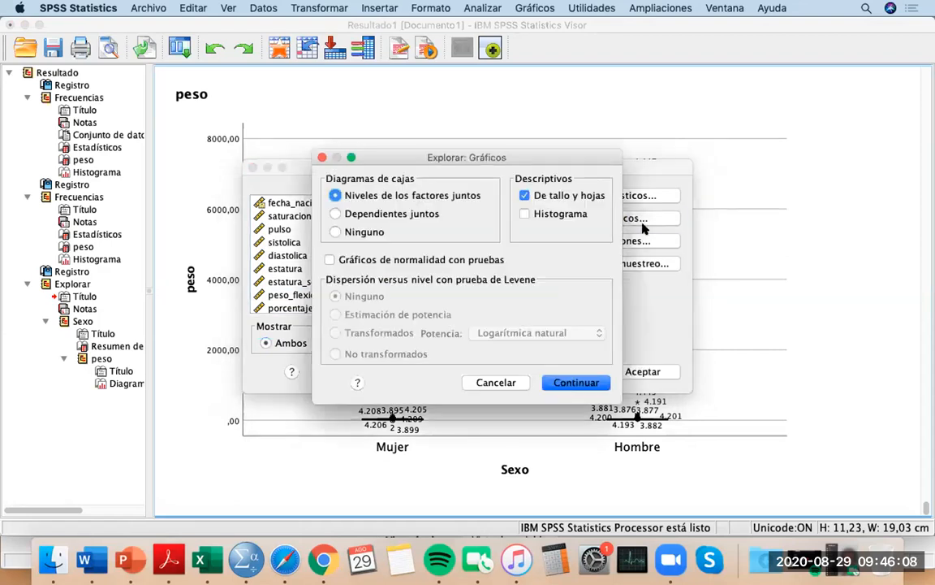
pyautogui.click(524, 213)
pyautogui.click(566, 382)
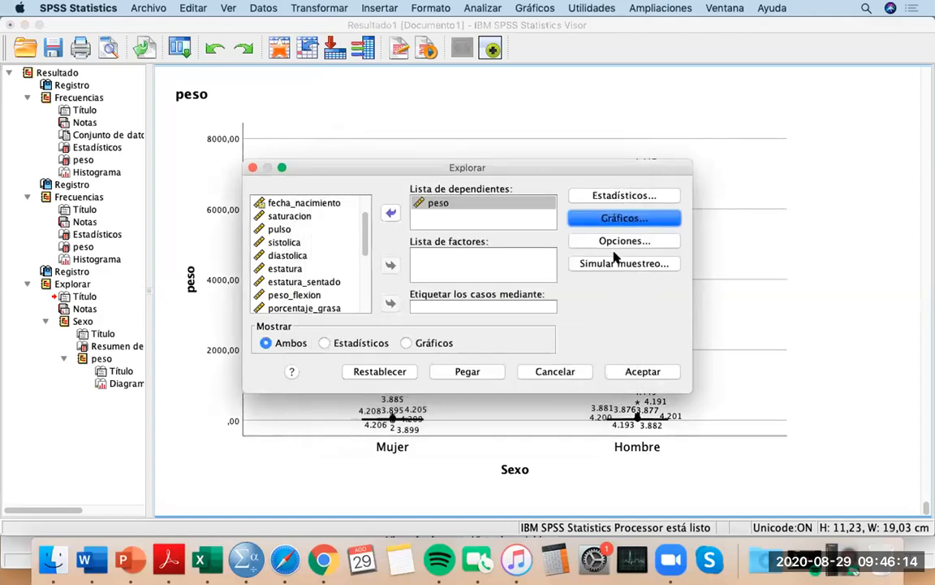
pyautogui.click(615, 197)
pyautogui.click(354, 302)
pyautogui.click(559, 332)
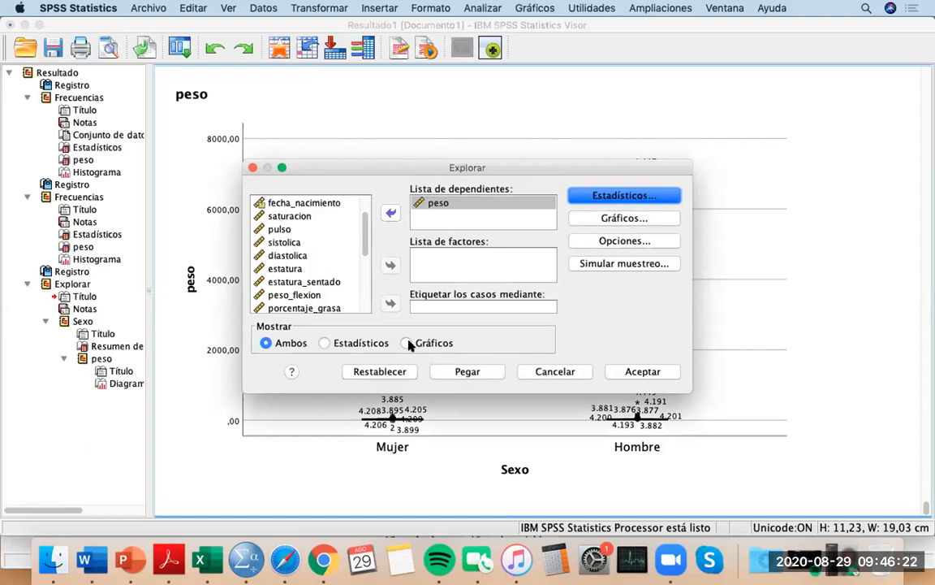
pyautogui.click(640, 371)
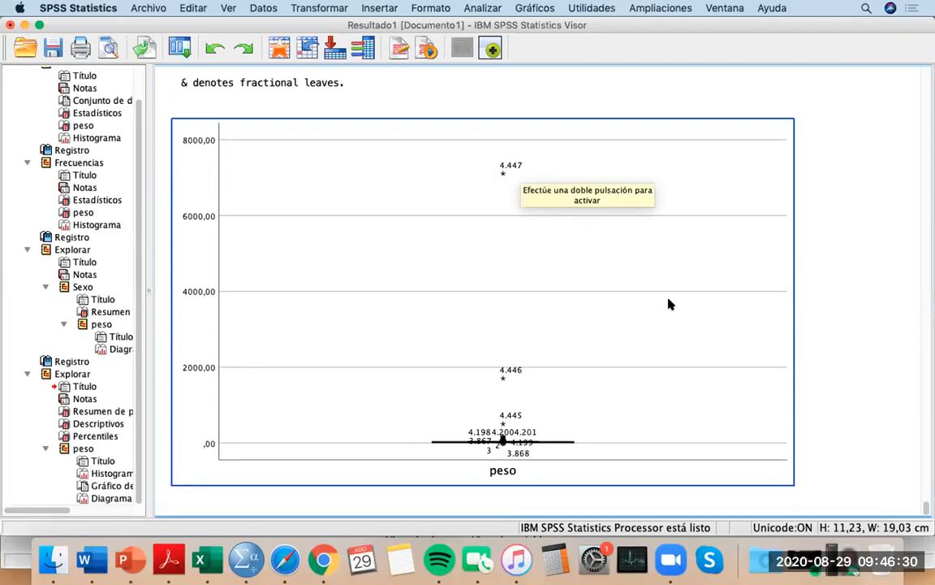
# Inspect the outliers in the peso boxplot, opening the chart in the chart editor and closing it again
pyautogui.click(560, 102)
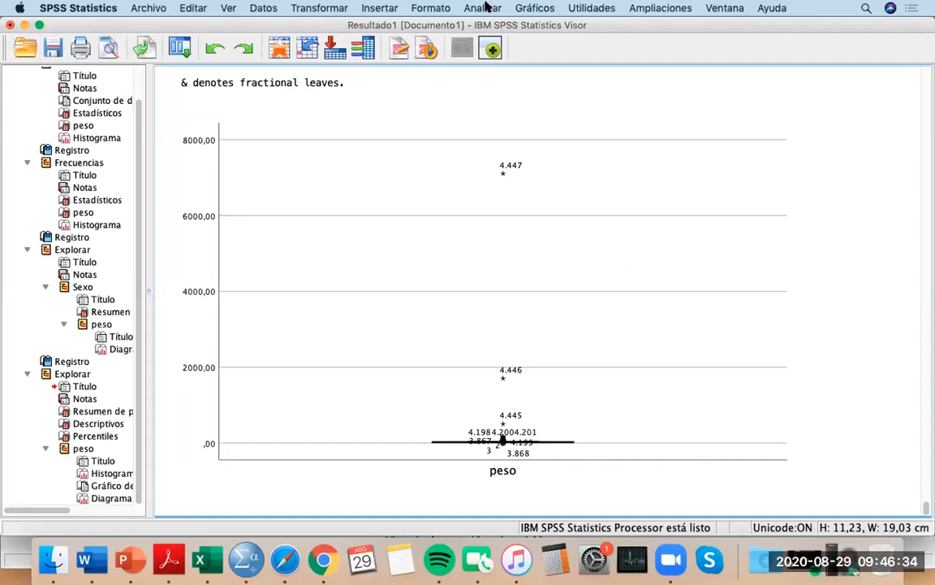
pyautogui.click(591, 128)
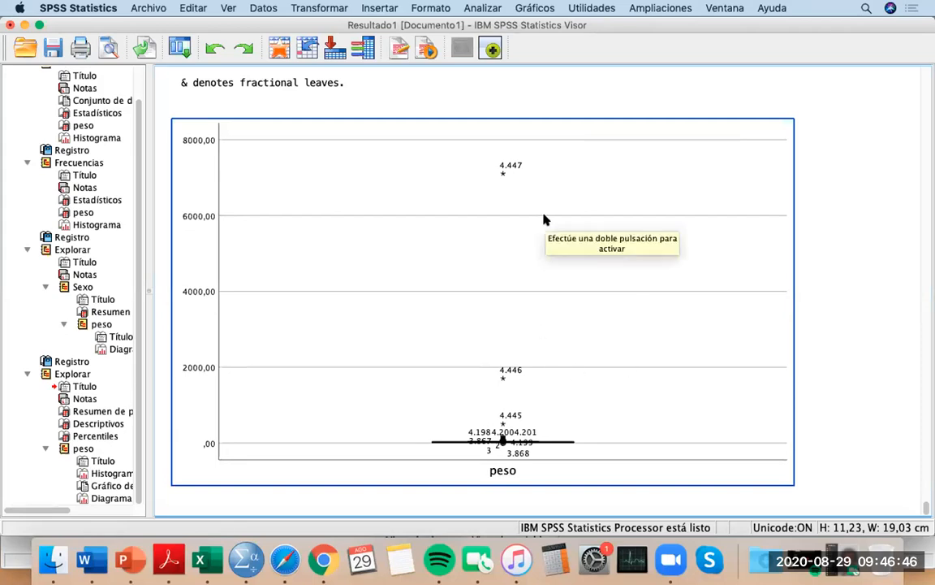
pyautogui.click(501, 173)
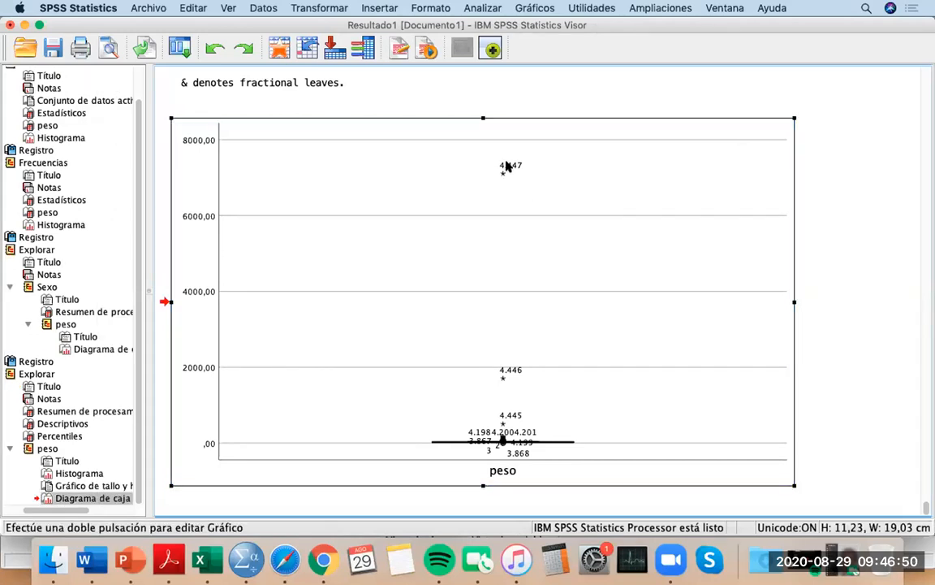
pyautogui.doubleClick(507, 166)
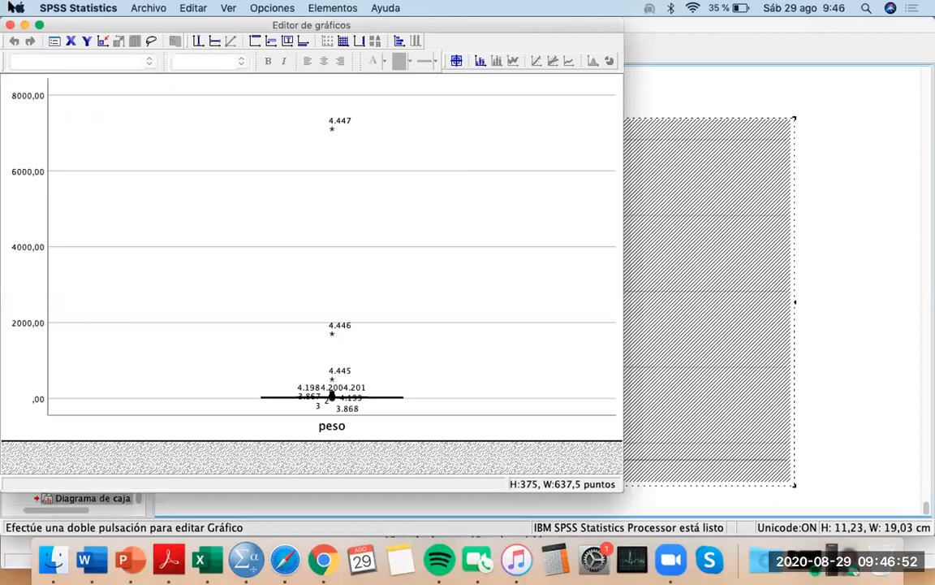
pyautogui.click(10, 25)
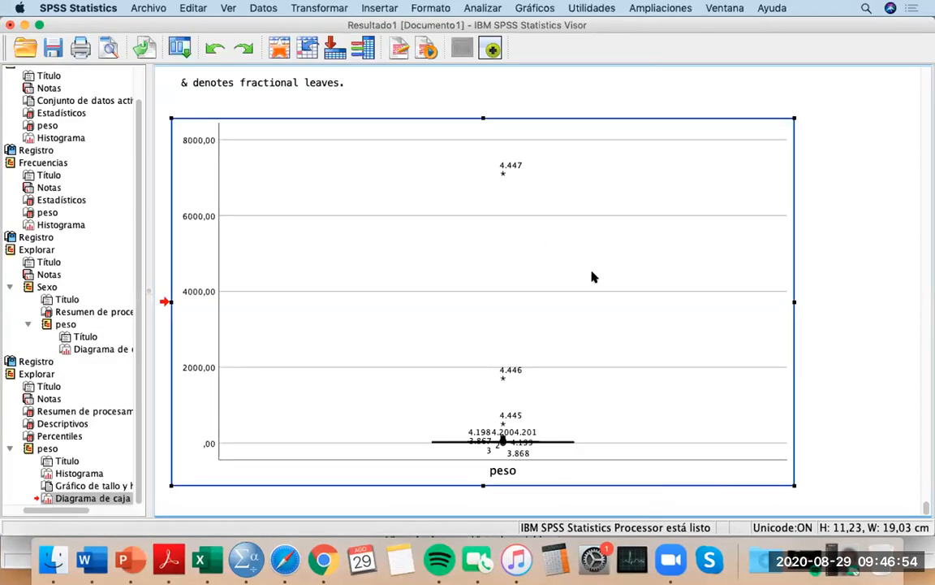
# Examine the stem-and-leaf plot, histogram, boxplot and percentiles table of peso in the output
pyautogui.scroll(5, 591, 271)
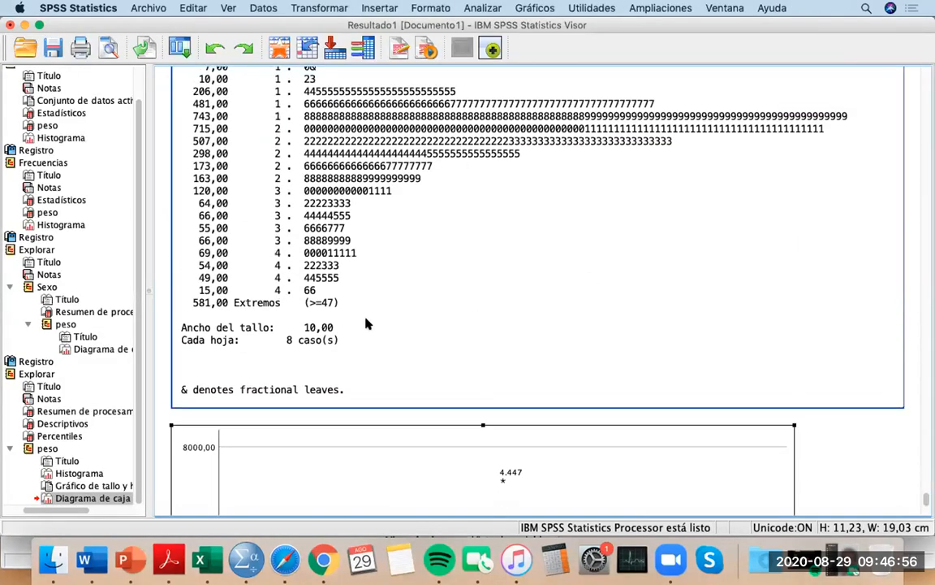
pyautogui.scroll(7, 332, 321)
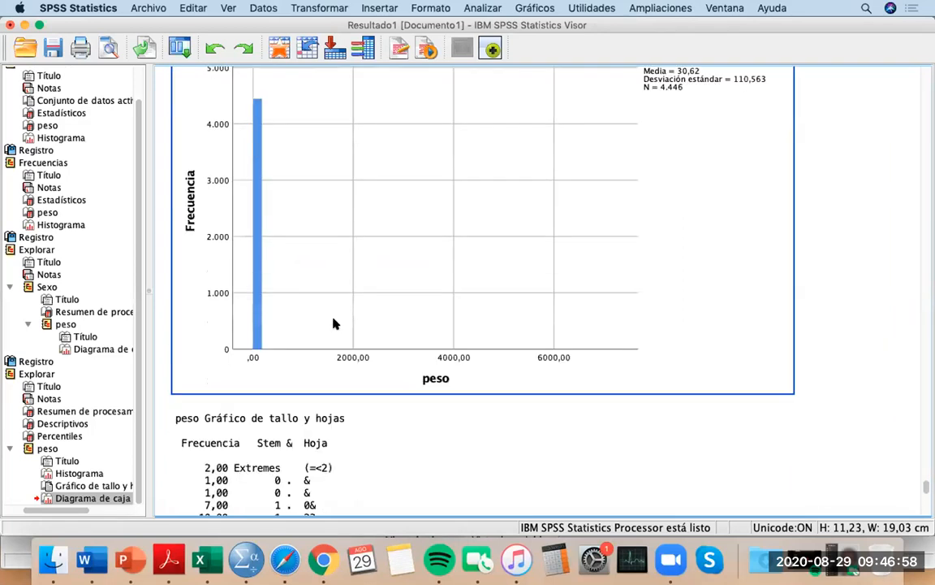
pyautogui.scroll(-5, 333, 323)
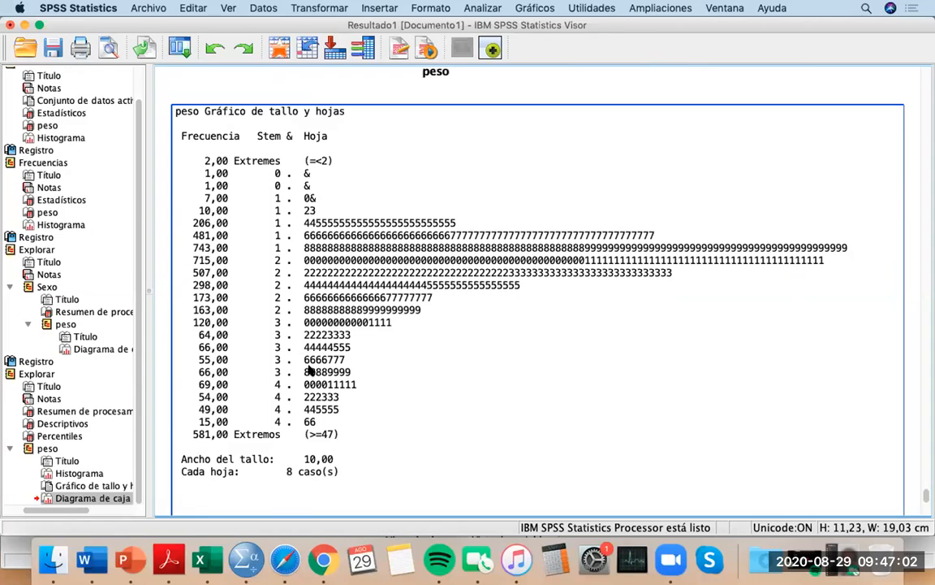
pyautogui.scroll(-7, 309, 370)
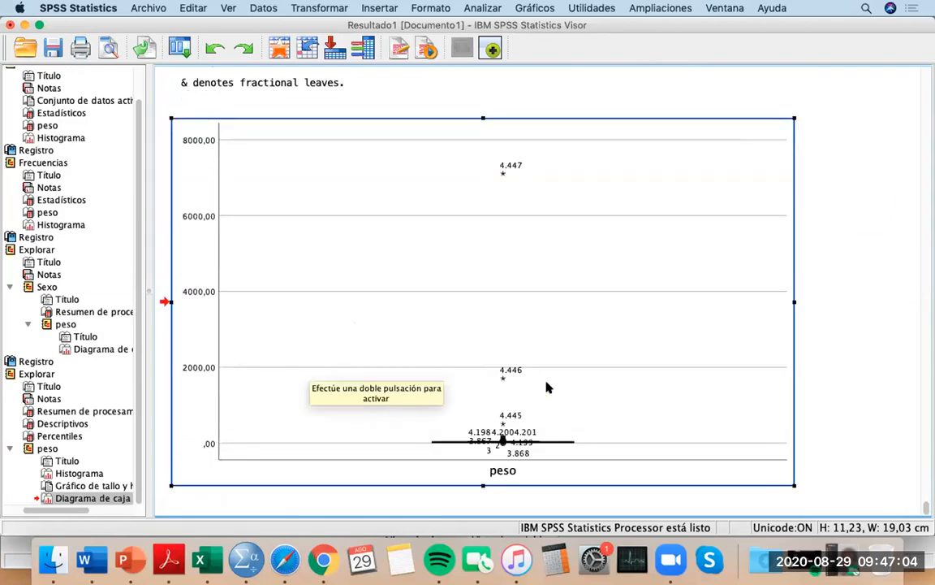
pyautogui.scroll(7, 549, 387)
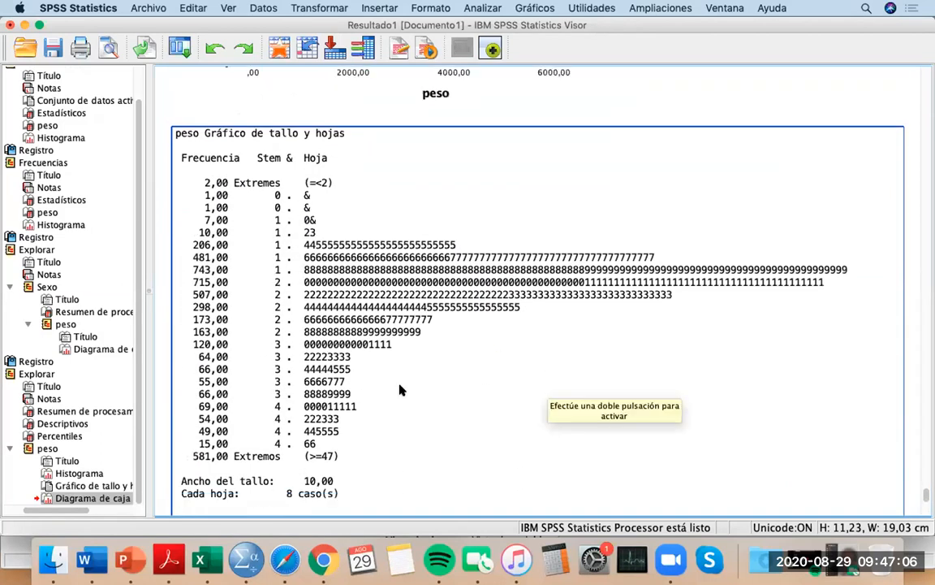
pyautogui.scroll(10, 409, 330)
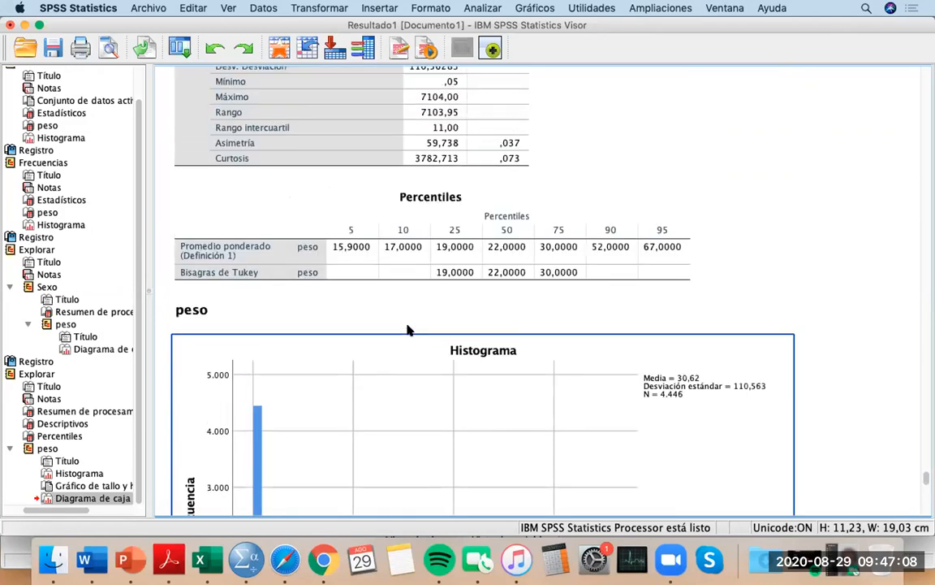
pyautogui.scroll(-3, 413, 335)
pyautogui.scroll(-3, 414, 338)
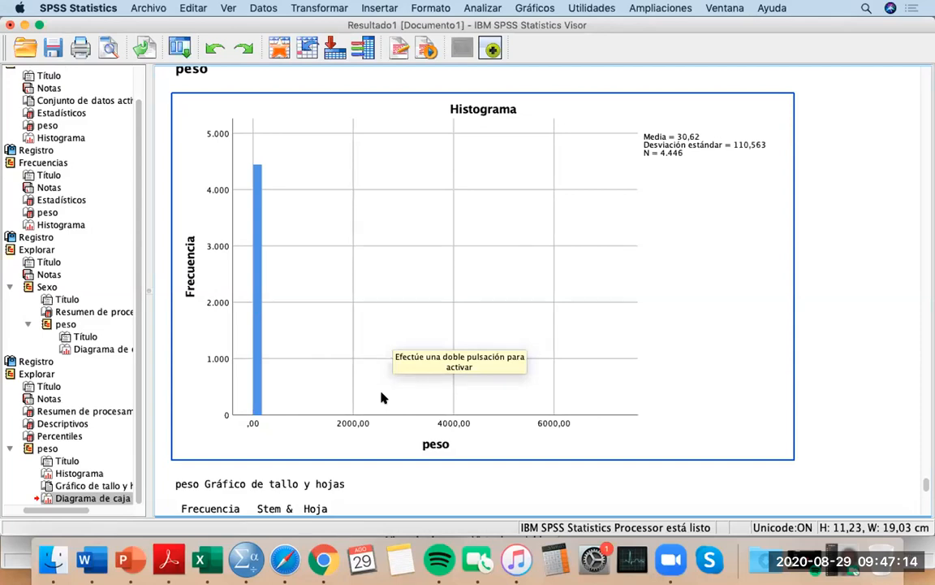
pyautogui.scroll(3, 383, 397)
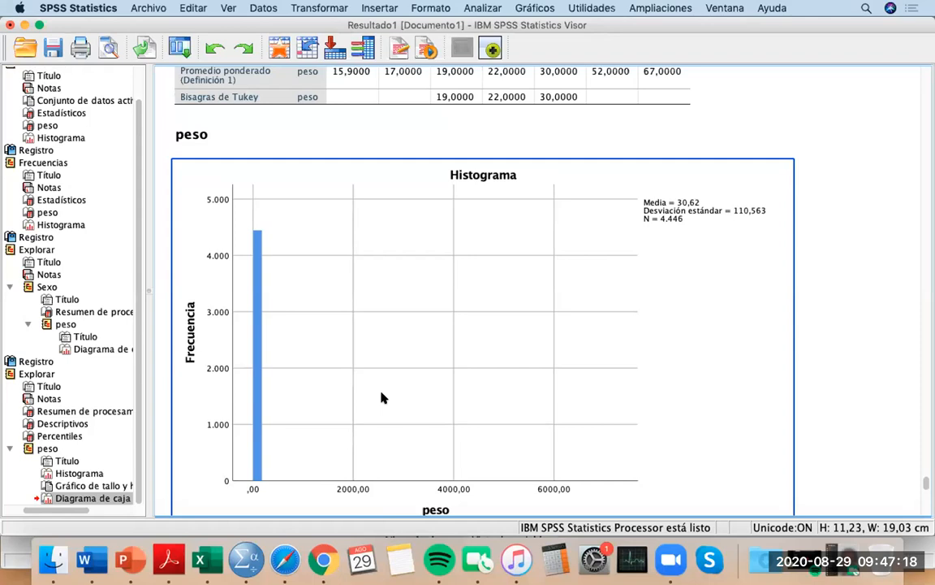
pyautogui.click(328, 139)
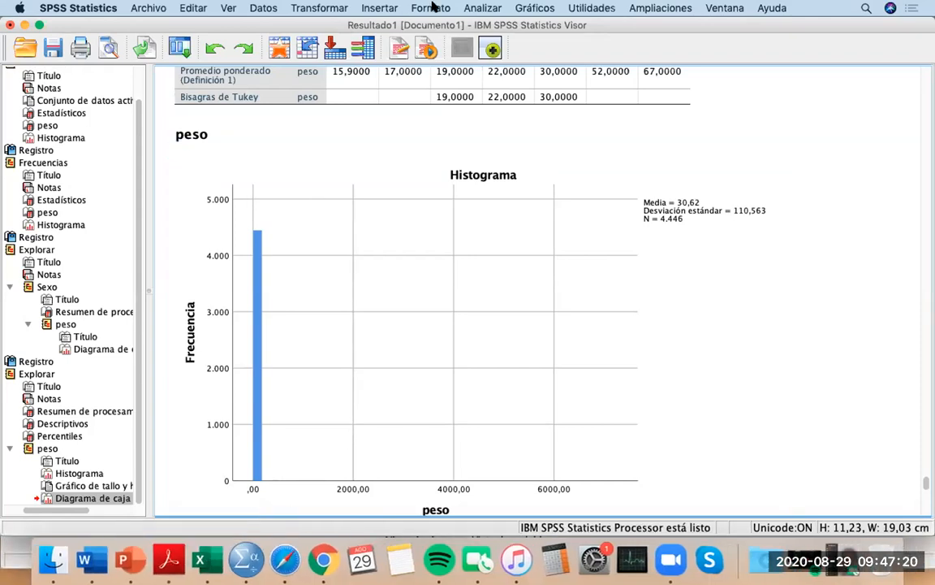
pyautogui.click(524, 215)
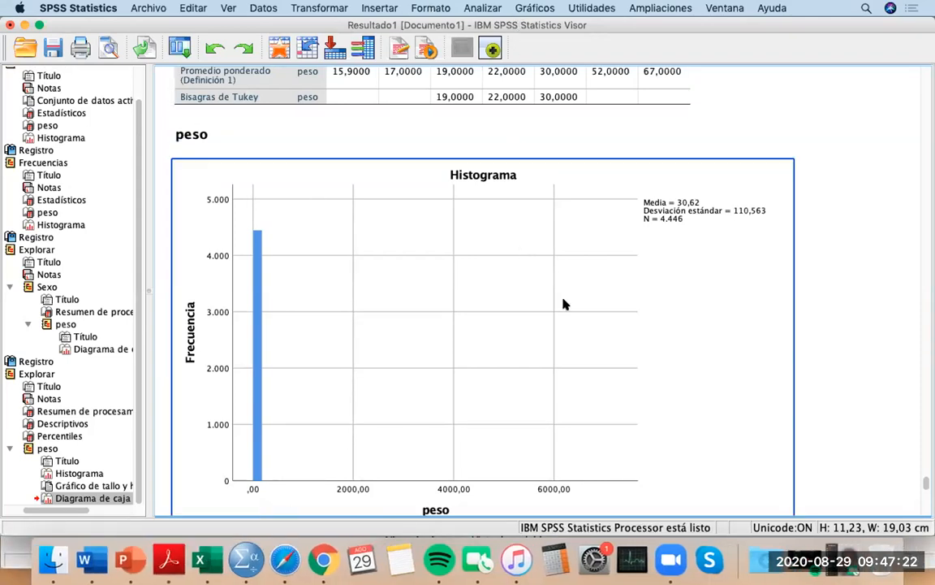
pyautogui.press('Down')
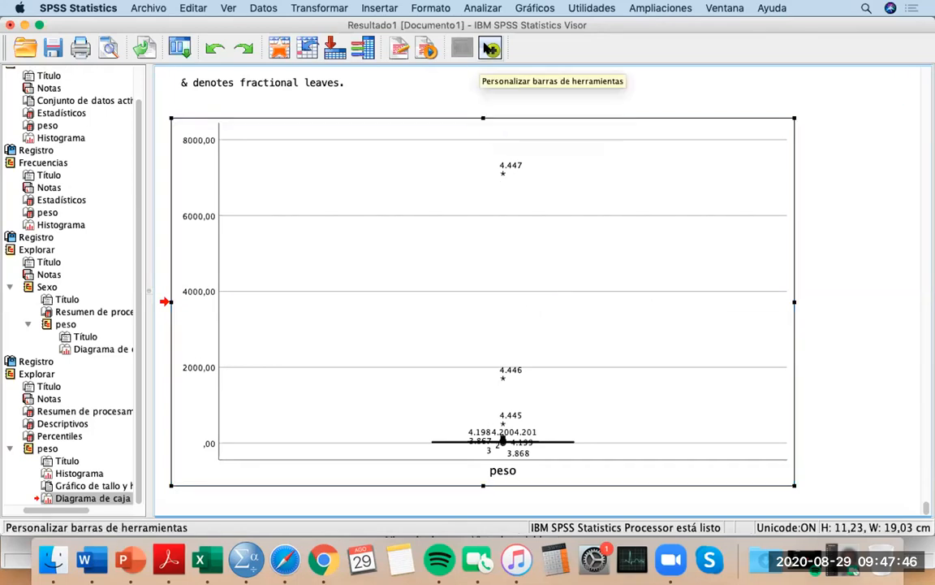
pyautogui.click(505, 98)
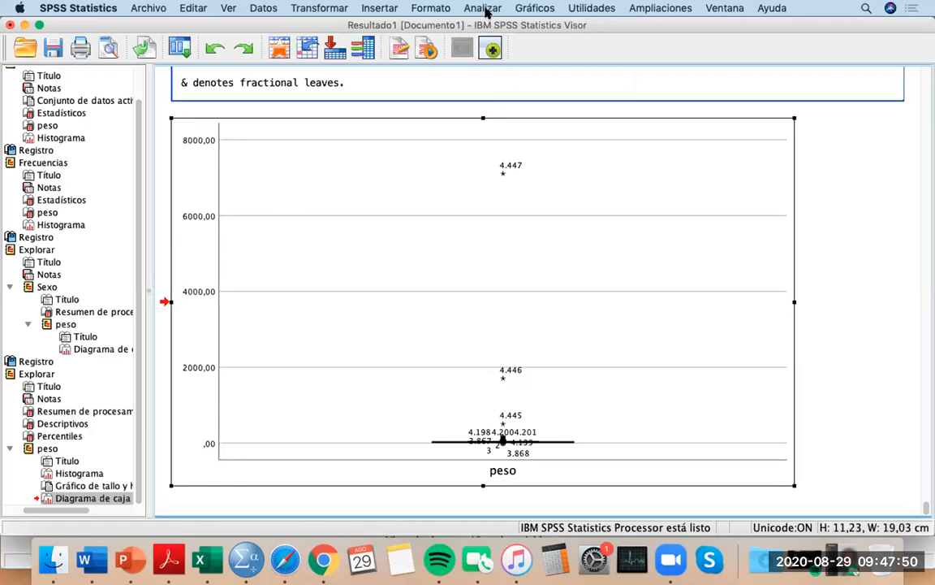
# Review the statistics selected for peso in the Frecuencias analysis, and close it without running
pyautogui.click(481, 9)
pyautogui.moveTo(535, 47)
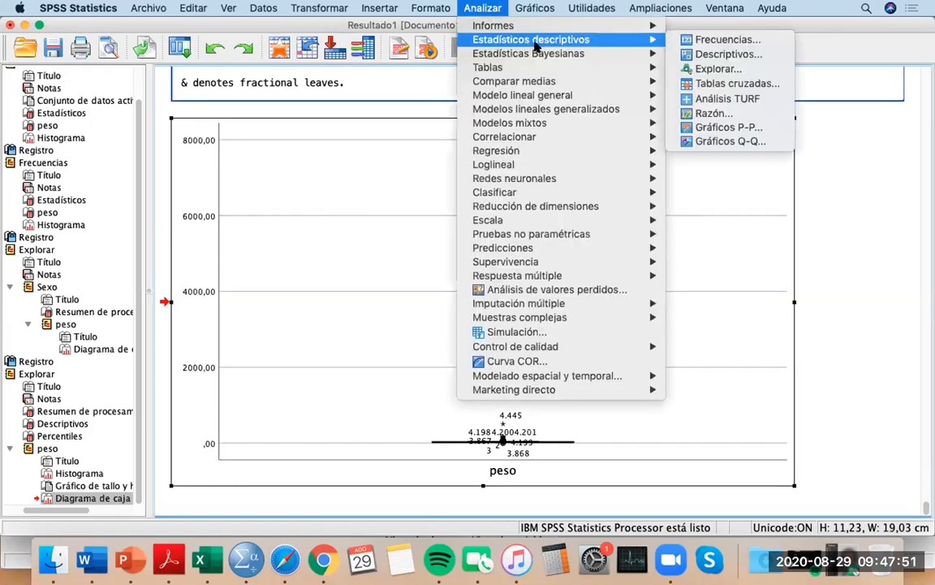
pyautogui.click(695, 39)
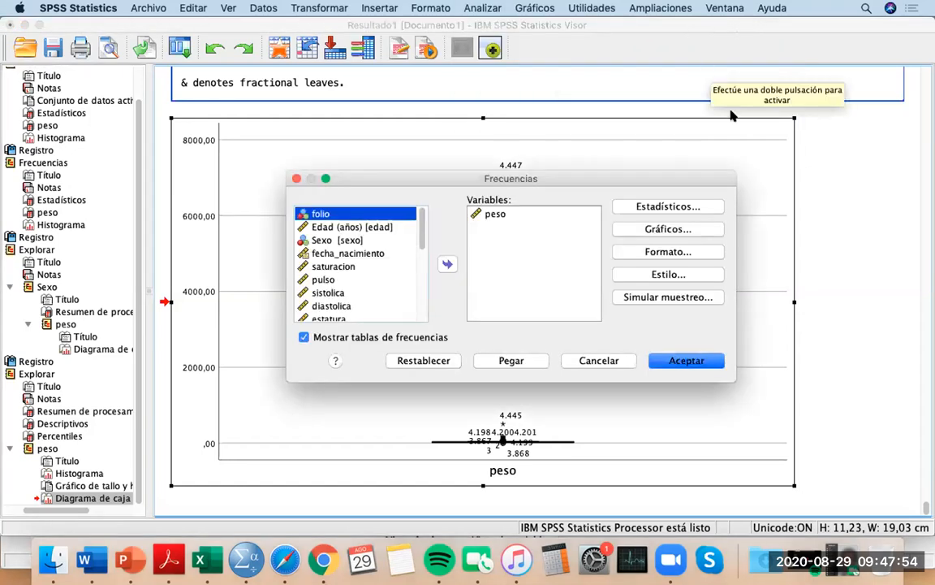
pyautogui.click(718, 208)
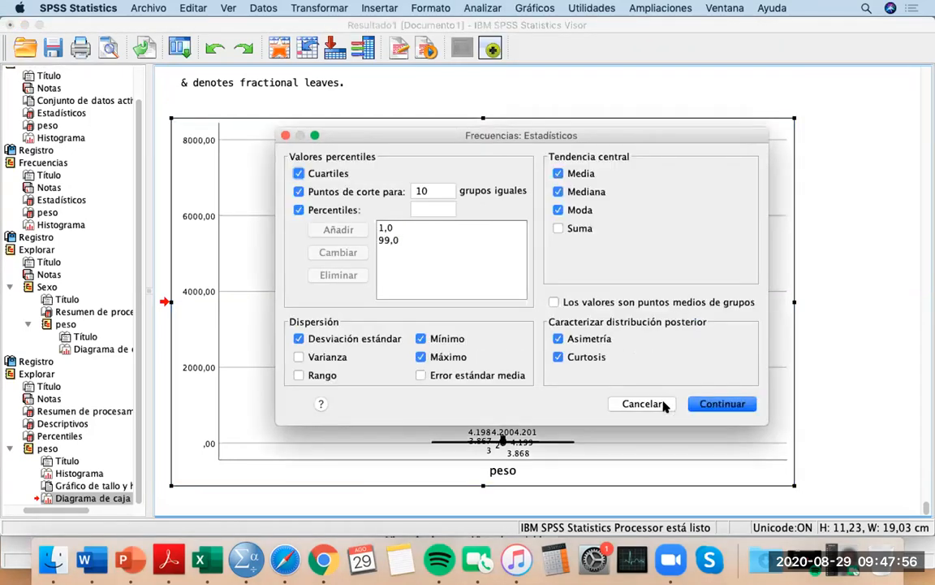
pyautogui.click(642, 400)
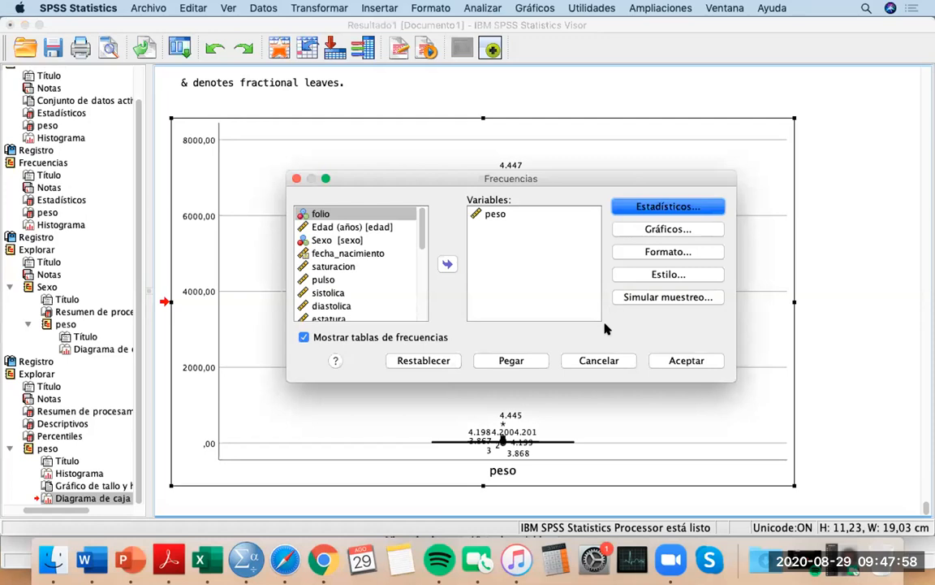
pyautogui.click(598, 359)
# View the Descriptivos analysis dialog, and close it without running
pyautogui.click(482, 9)
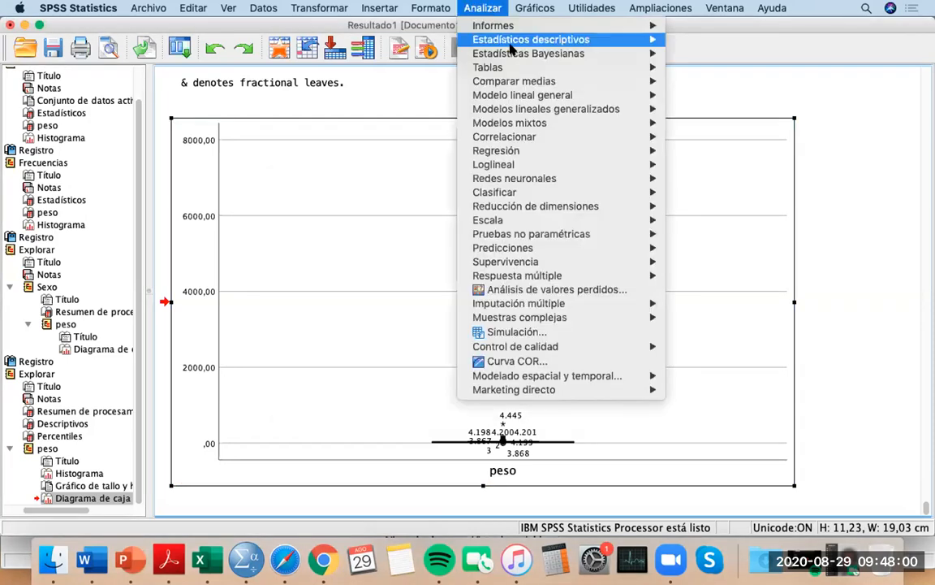
pyautogui.moveTo(568, 39)
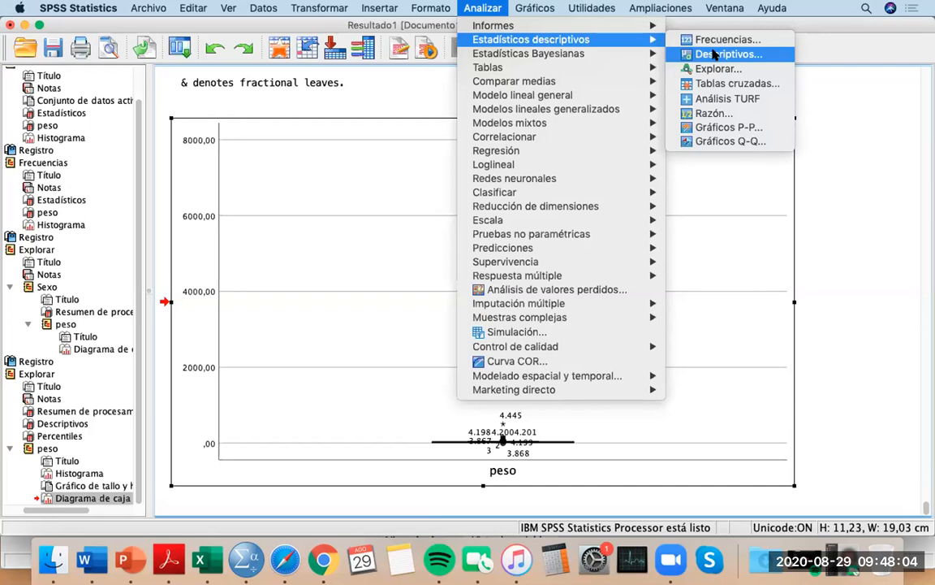
pyautogui.click(715, 54)
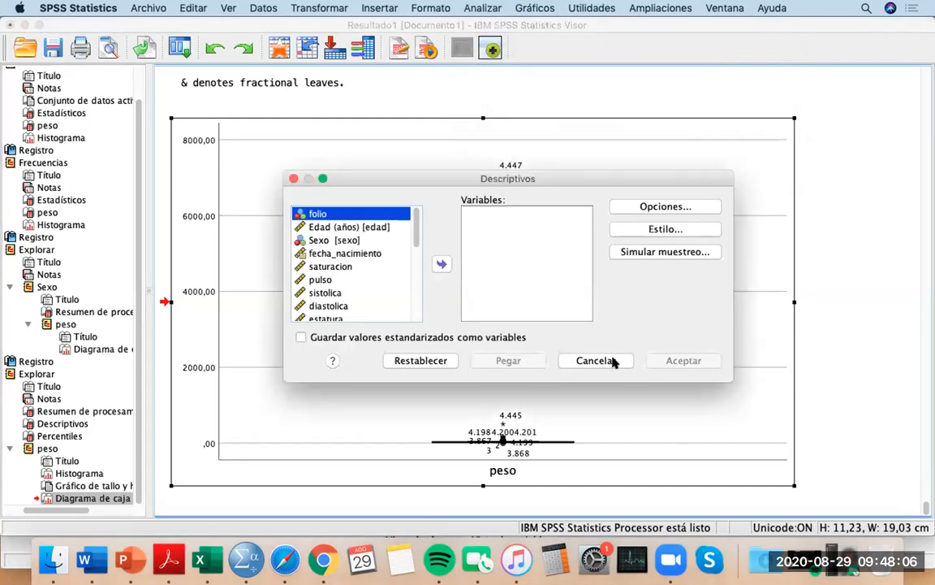
pyautogui.click(597, 360)
# Open the Explorar analysis for peso and review its statistics, plot and missing-value option settings
pyautogui.click(479, 9)
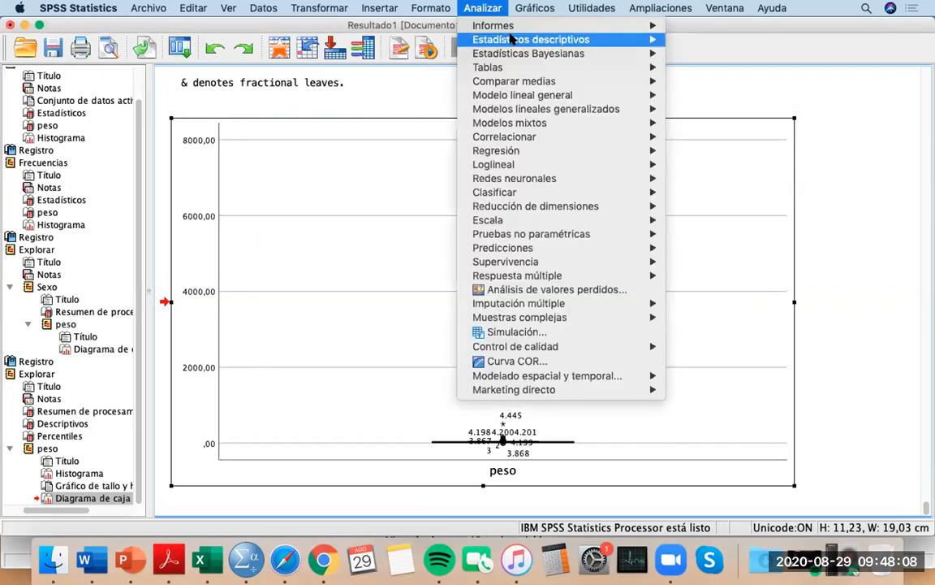
pyautogui.moveTo(511, 39)
pyautogui.click(704, 68)
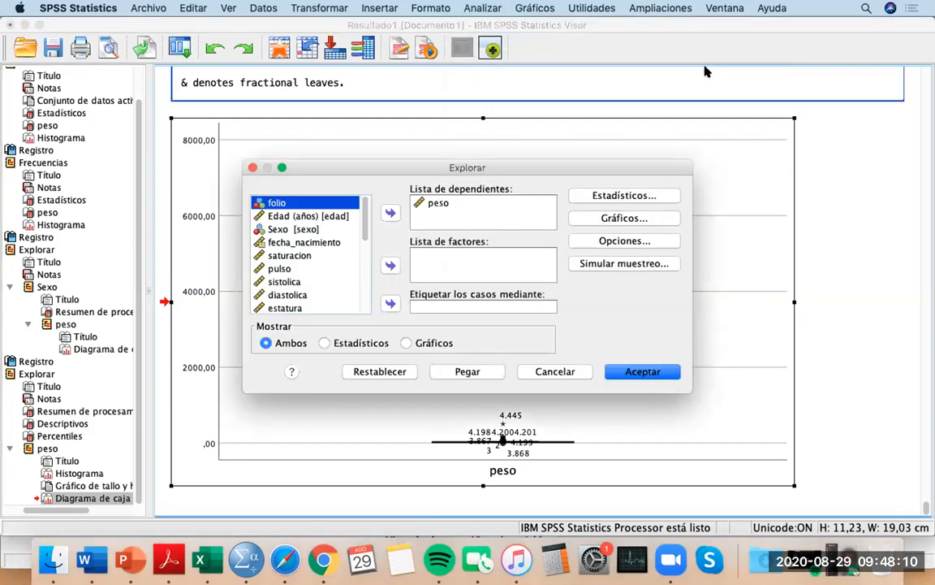
pyautogui.click(638, 194)
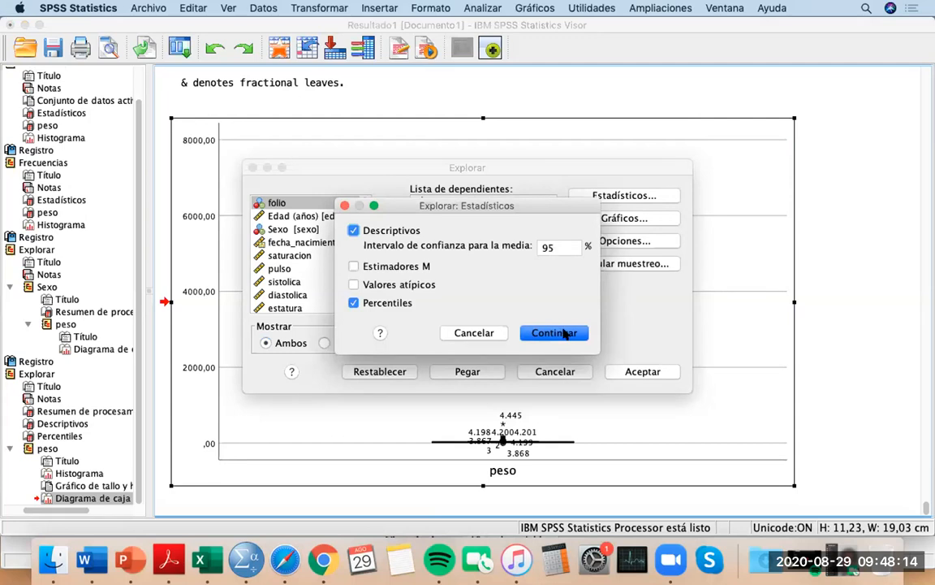
pyautogui.click(566, 333)
pyautogui.click(609, 218)
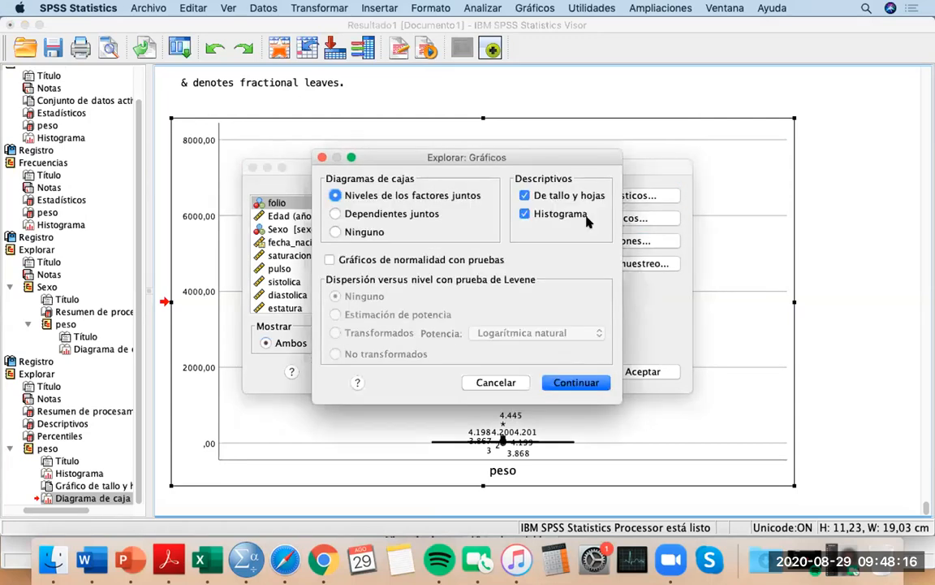
pyautogui.click(564, 383)
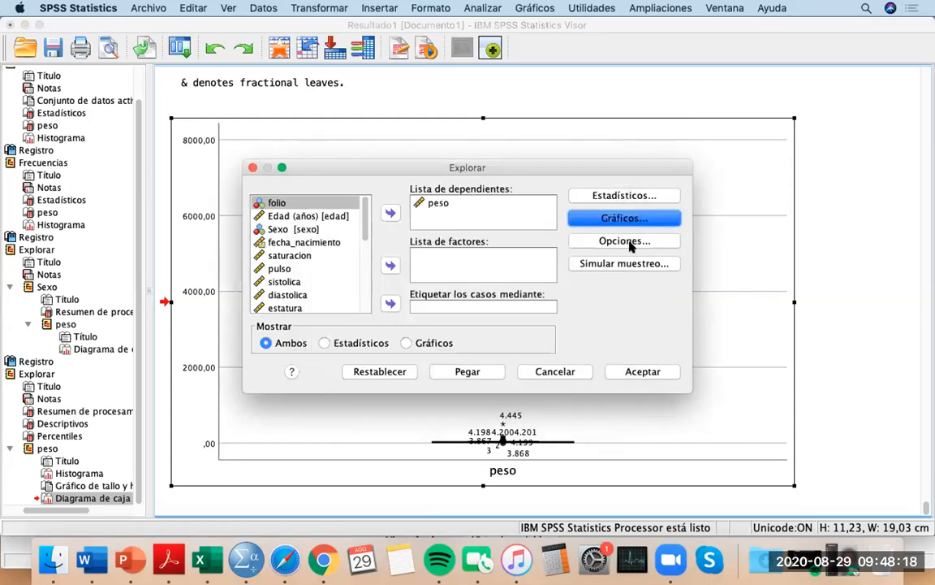
pyautogui.click(630, 244)
pyautogui.click(568, 324)
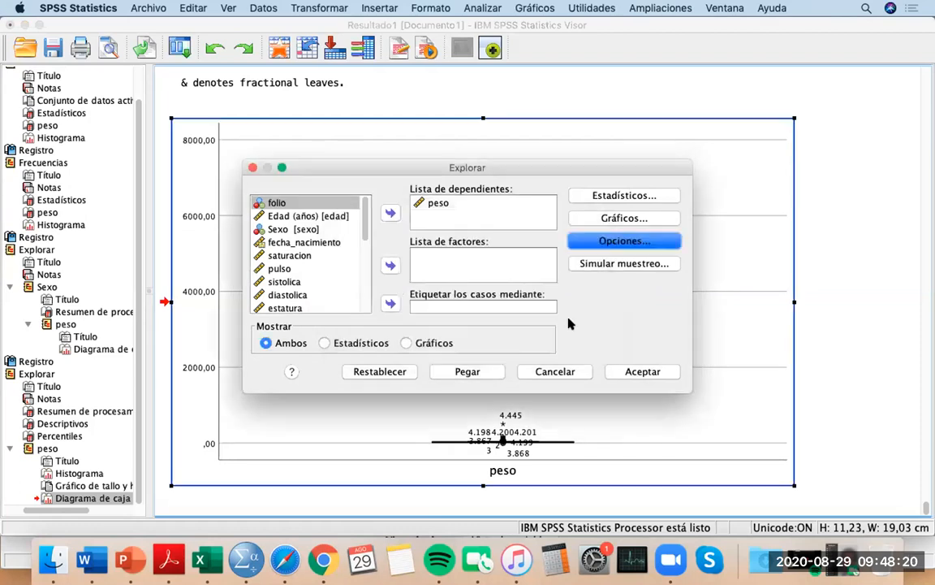
# Remove the percentiles from the Explorar statistics for peso, and run the analysis
pyautogui.click(631, 196)
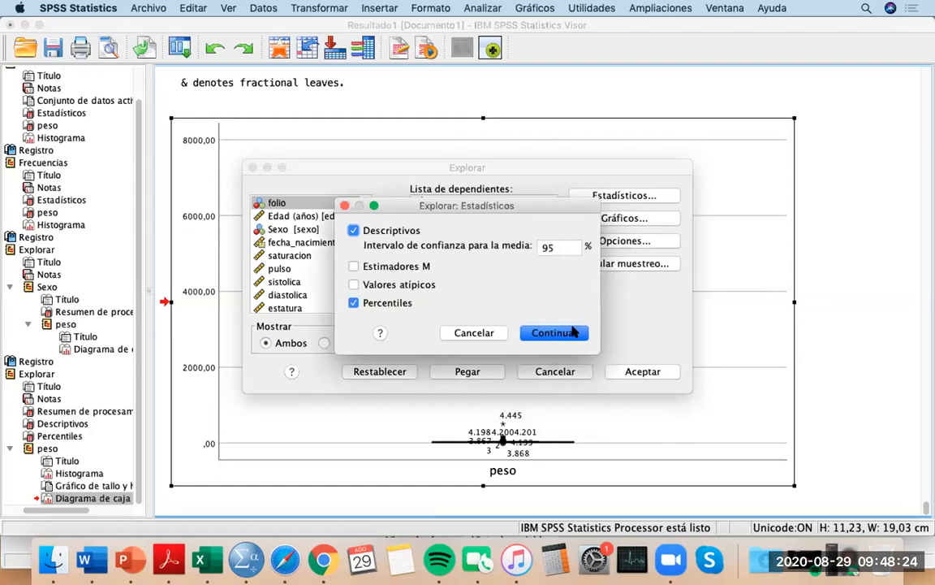
pyautogui.click(354, 302)
pyautogui.click(557, 333)
pyautogui.click(642, 371)
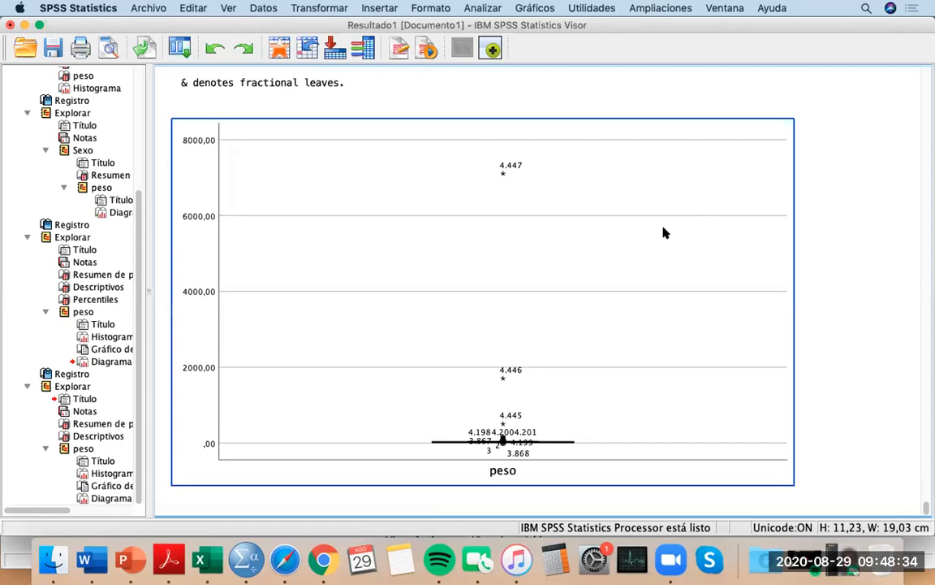
# Rerun Explorar for peso without the histogram, keeping the descriptives, stem-and-leaf plot and boxplot
pyautogui.click(484, 9)
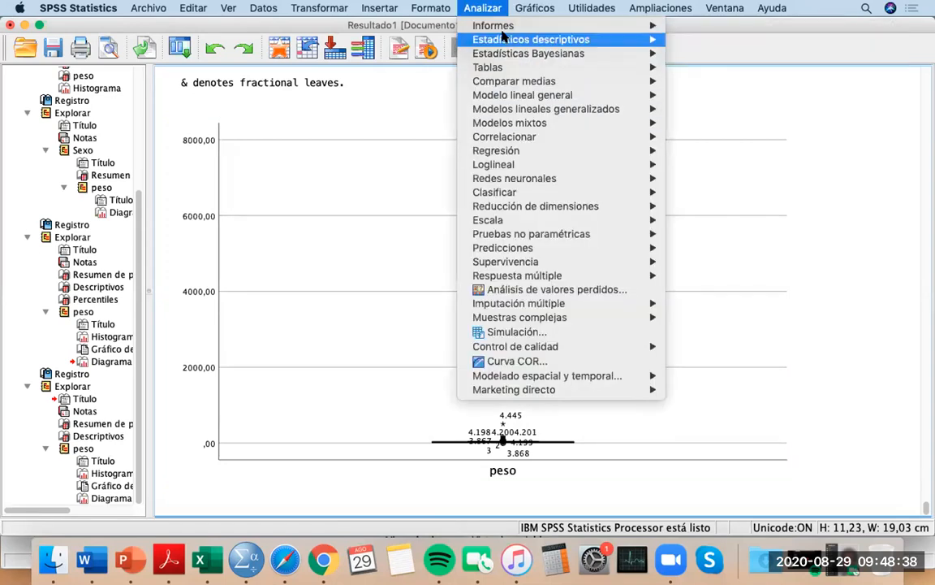
pyautogui.moveTo(504, 39)
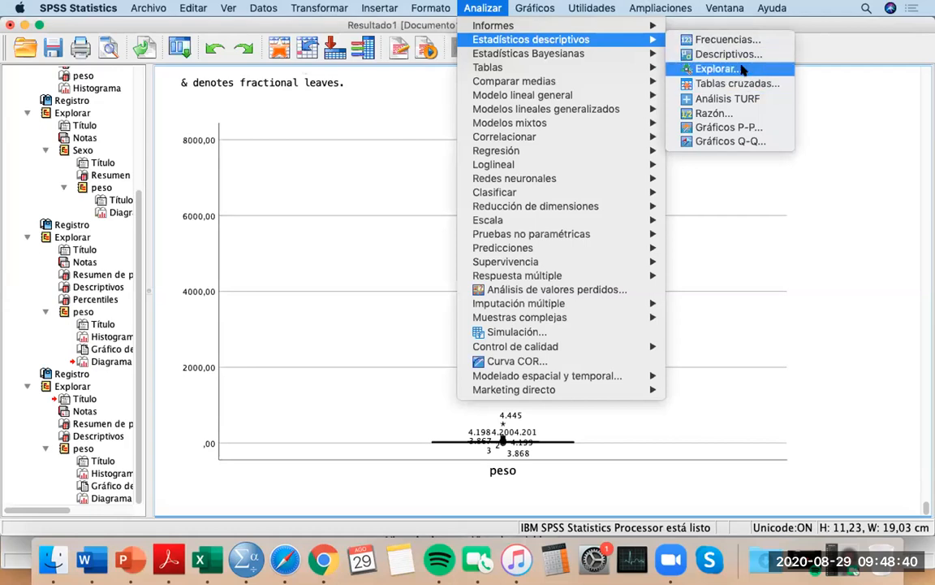
pyautogui.click(742, 69)
pyautogui.click(637, 198)
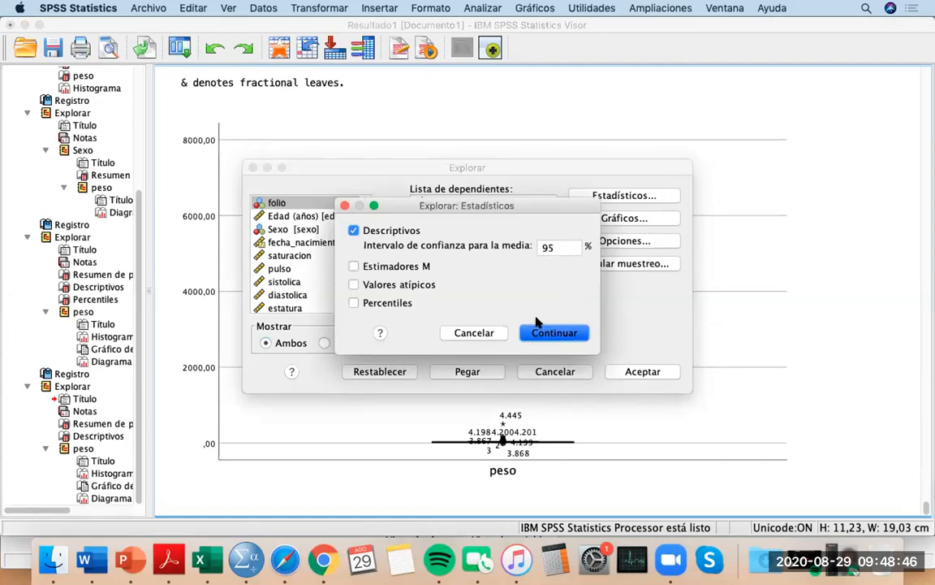
pyautogui.click(540, 331)
pyautogui.click(625, 218)
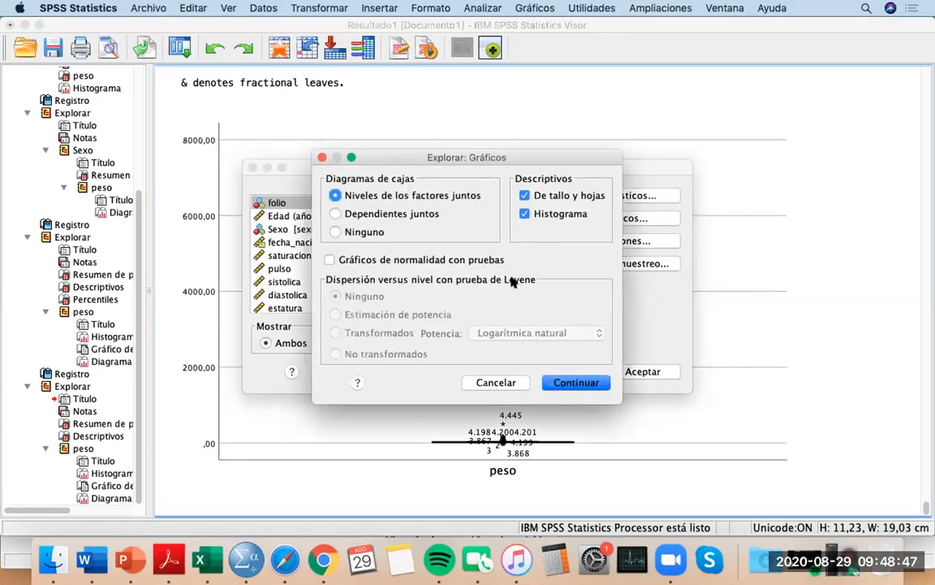
pyautogui.click(525, 214)
pyautogui.click(588, 383)
pyautogui.click(625, 372)
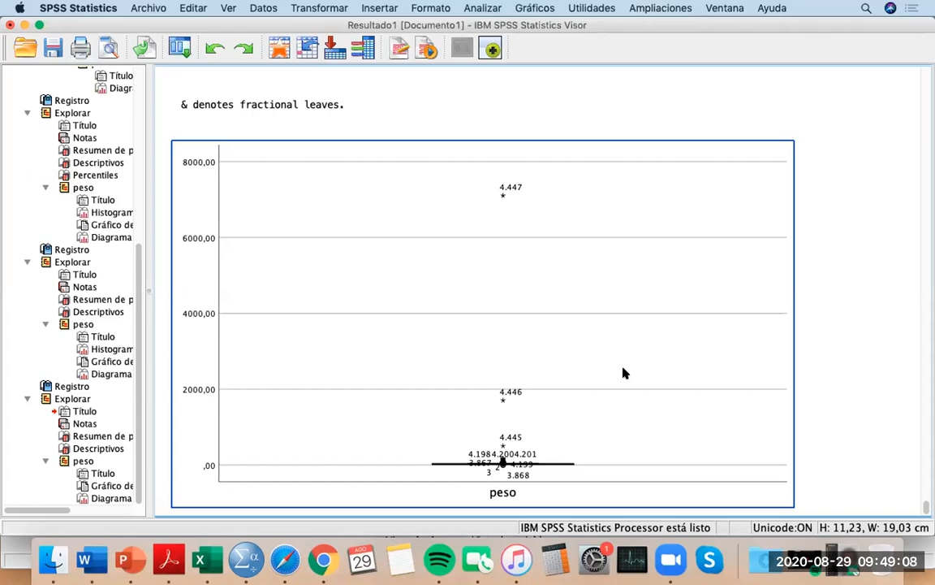
pyautogui.click(503, 108)
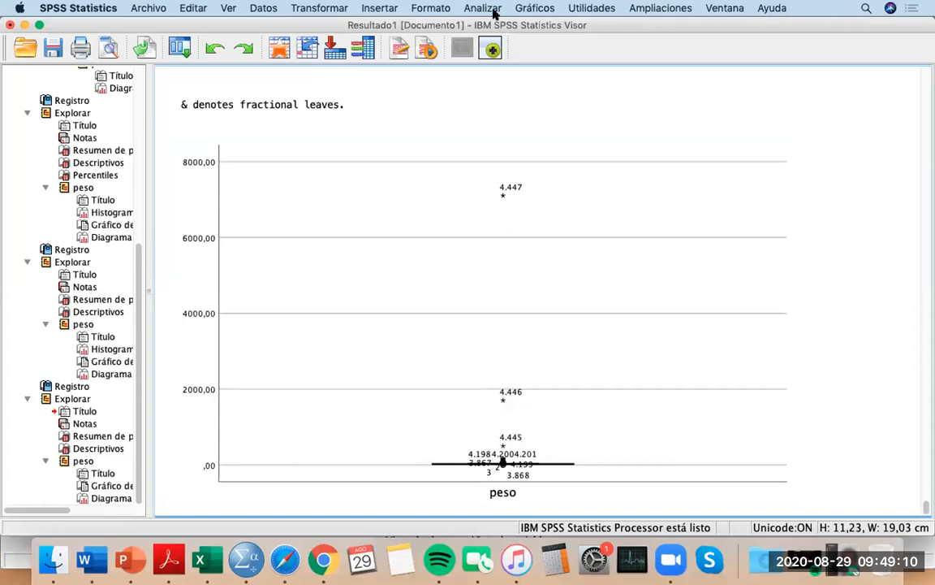
pyautogui.click(482, 8)
pyautogui.moveTo(513, 33)
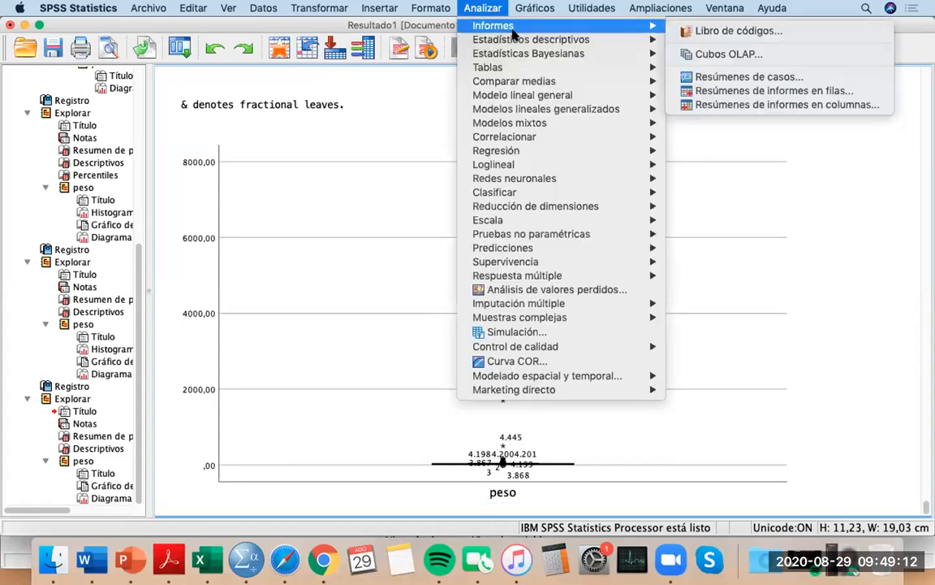
pyautogui.moveTo(585, 39)
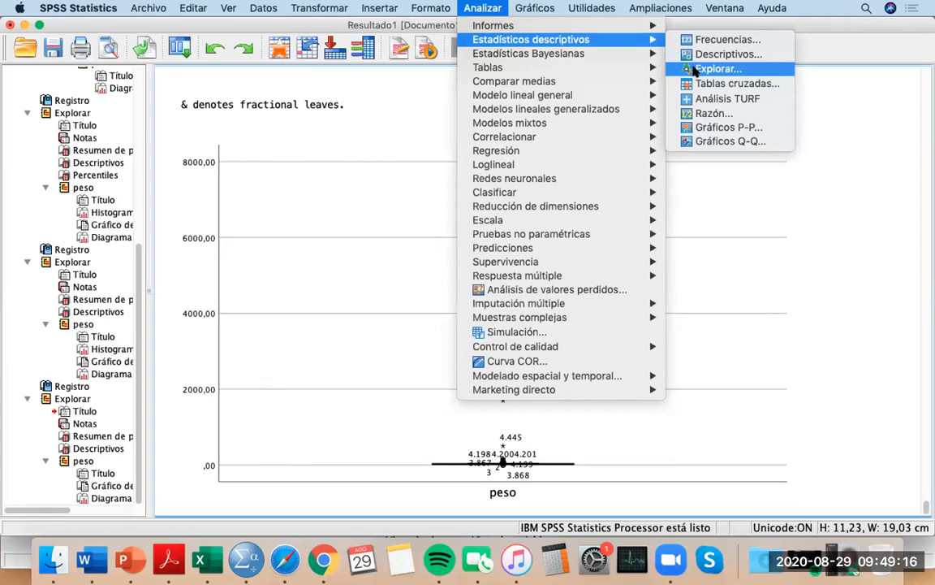
pyautogui.click(890, 302)
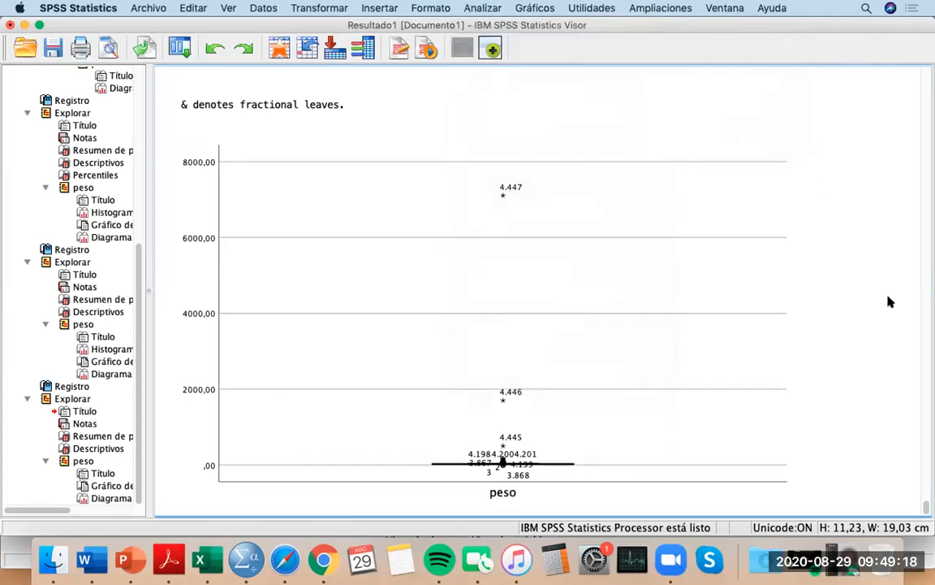